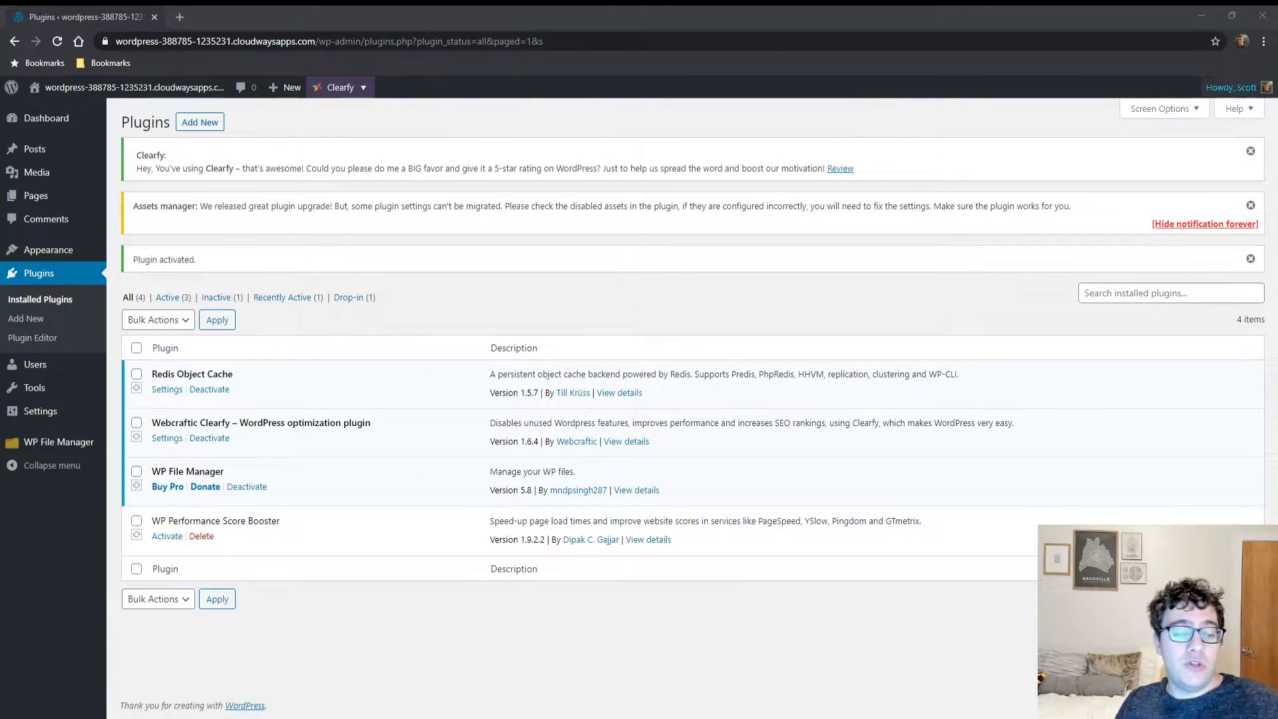
Open the Webcraftic Clearfy plugin's settings and look through the one-click optimization options on the Quick start page.
click(167, 439)
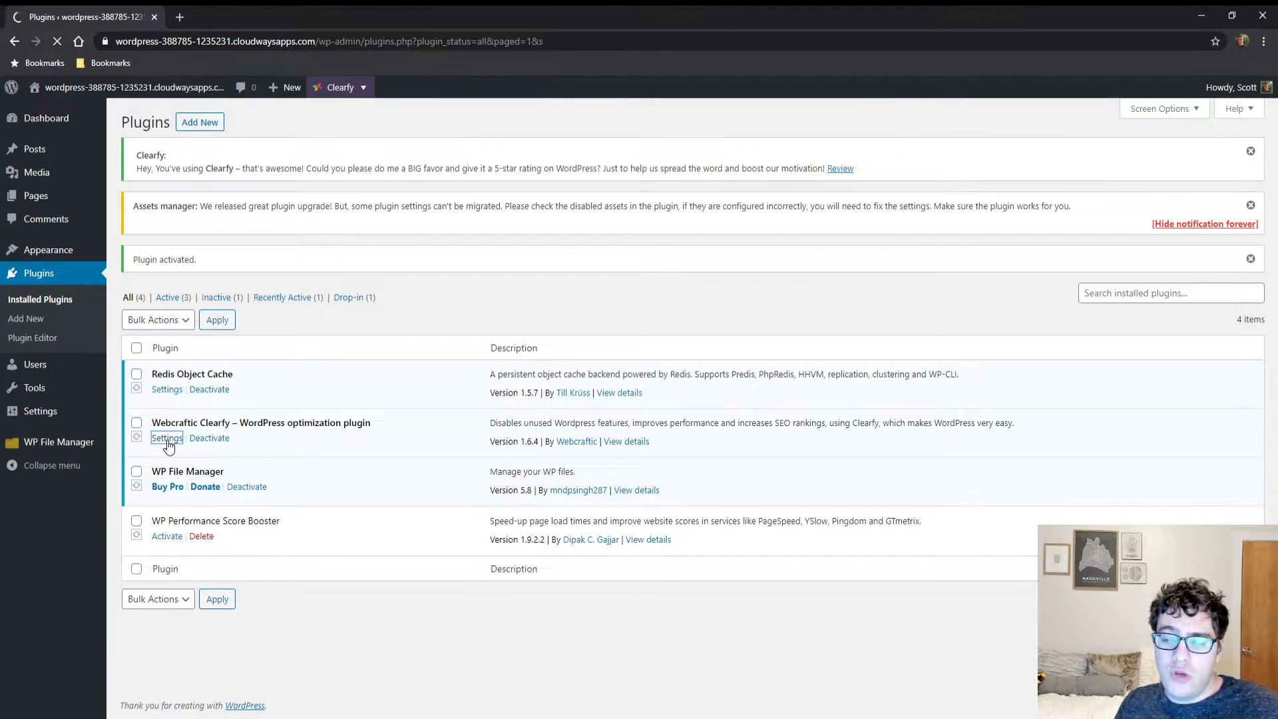
scroll(465, 382, down, 3)
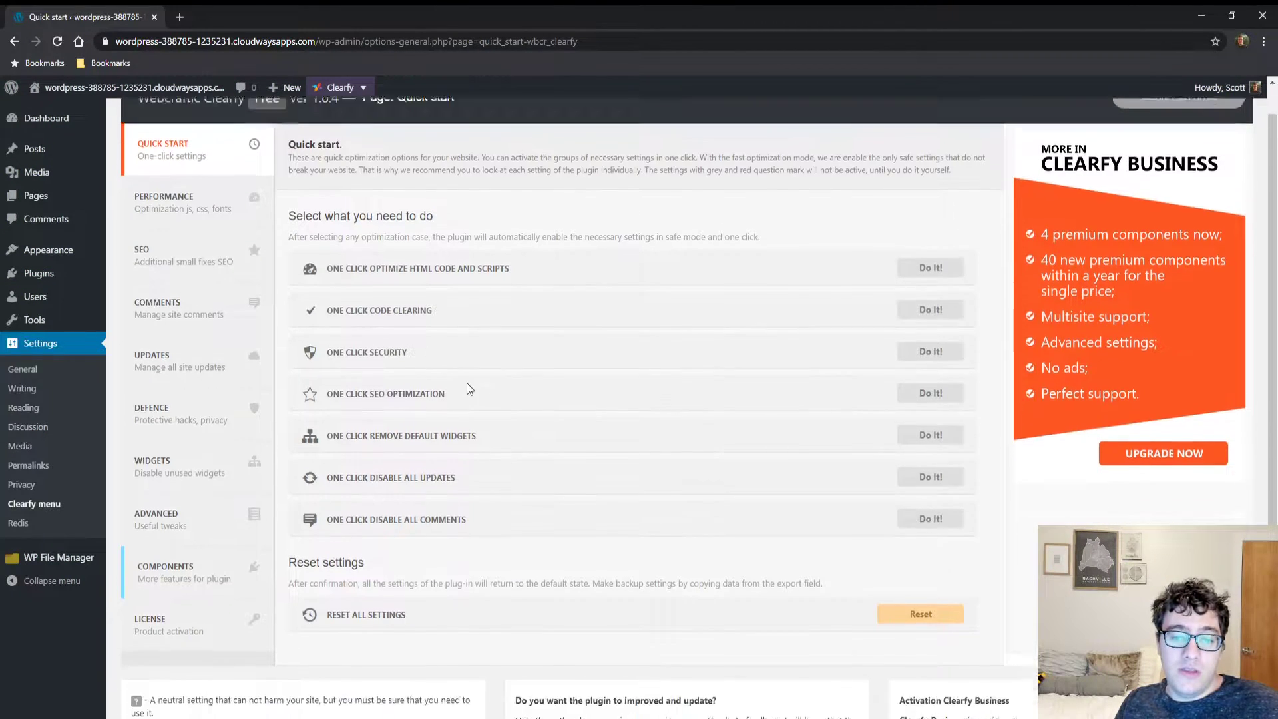
scroll(532, 319, up, 3)
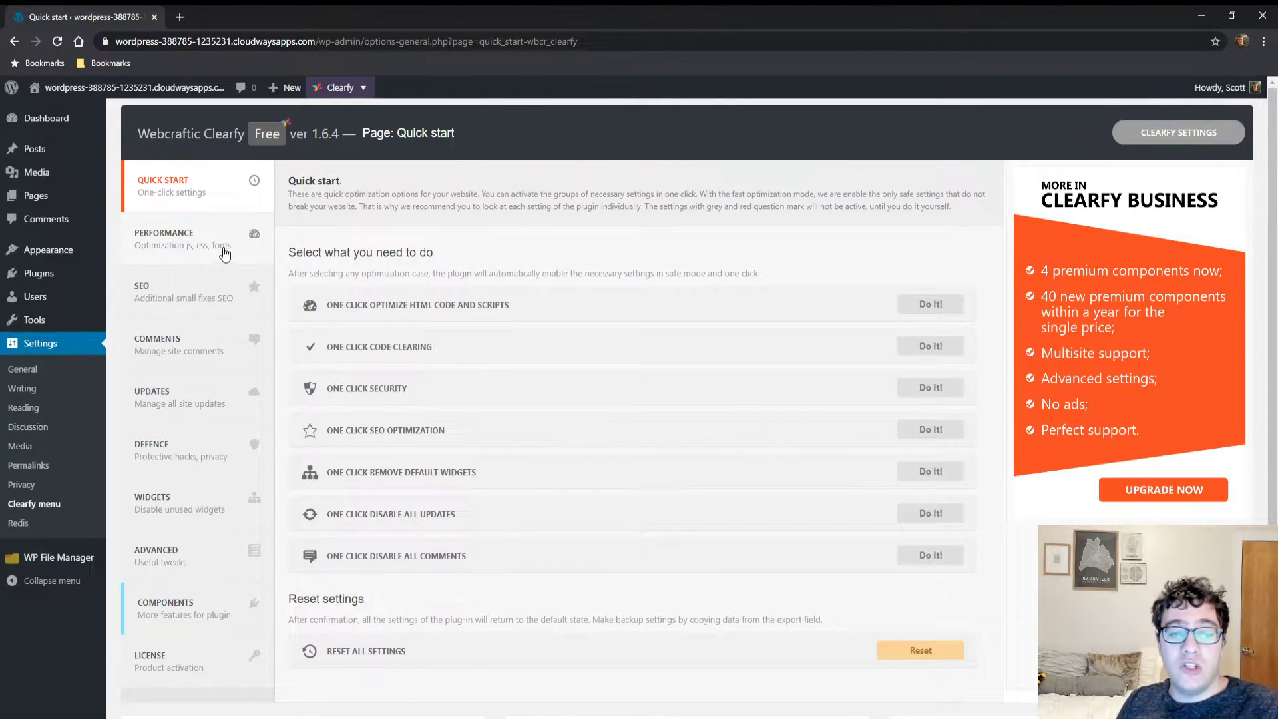
scroll(743, 369, down, 3)
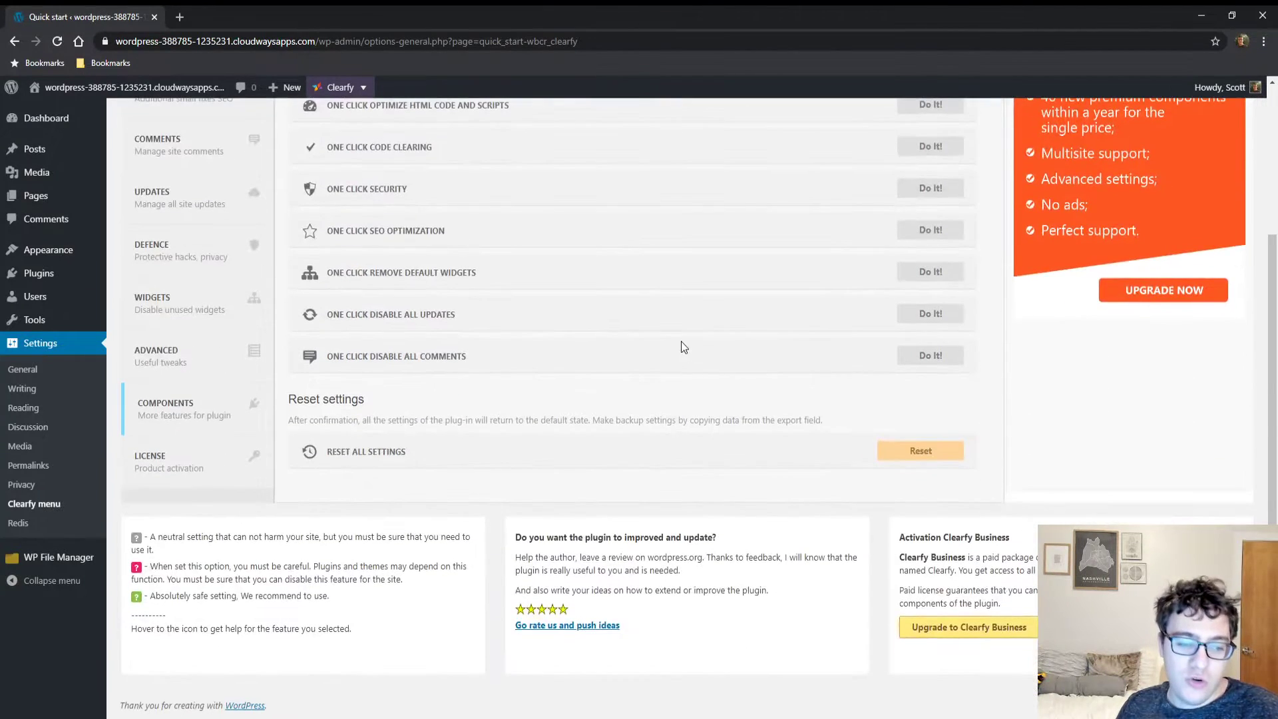
scroll(649, 273, up, 3)
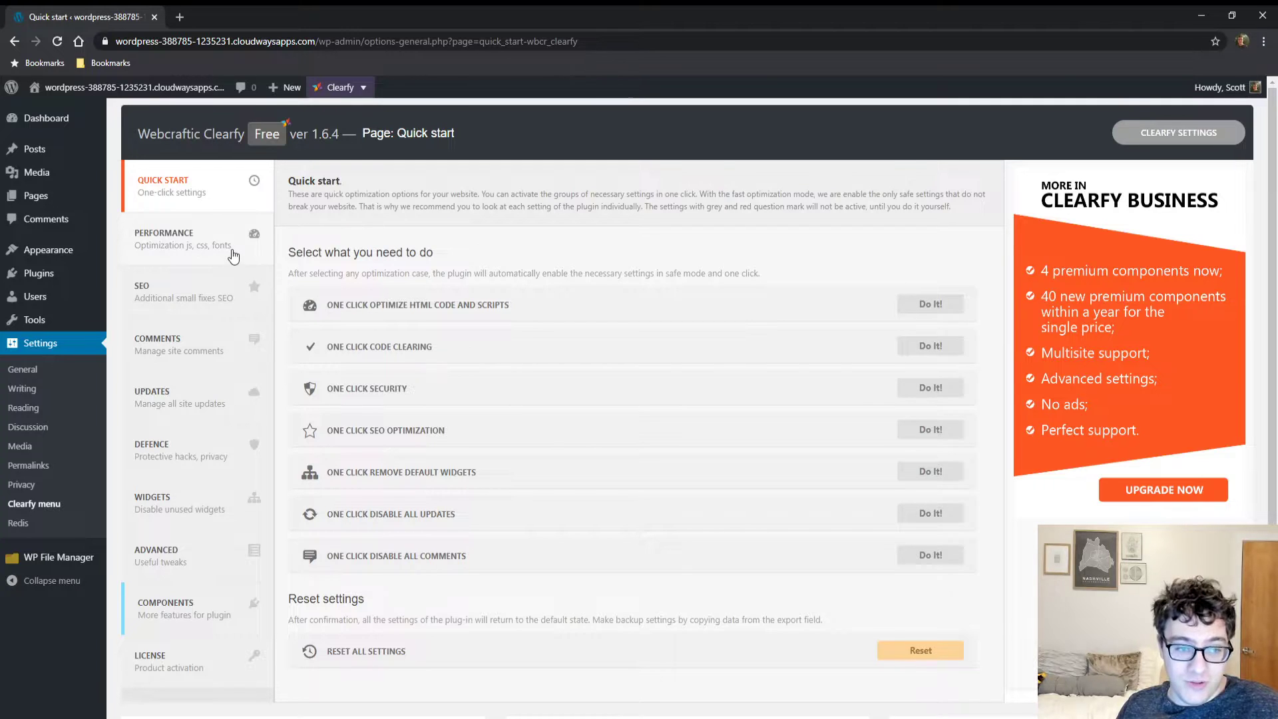
Open the Performance settings and examine the unnecessary-script options, including the help for Disable RSS feeds and Remove REST API Links.
click(233, 257)
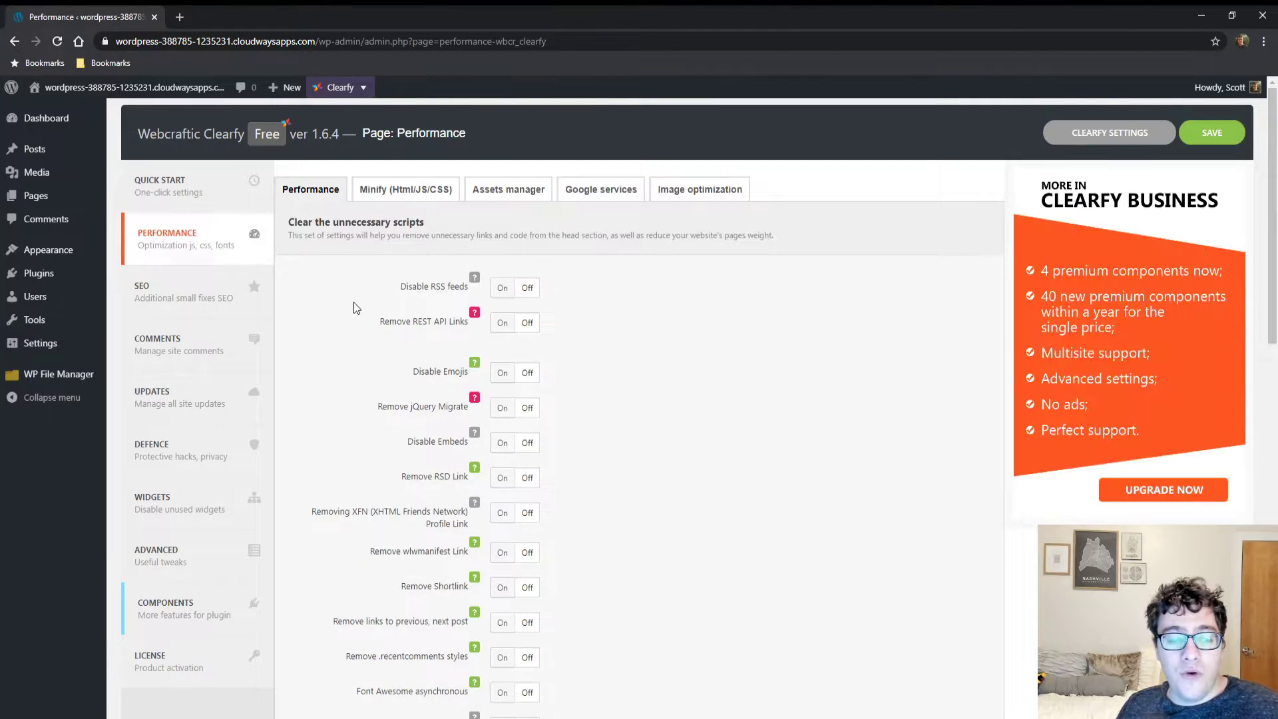
scroll(544, 282, down, 4)
scroll(543, 274, up, 4)
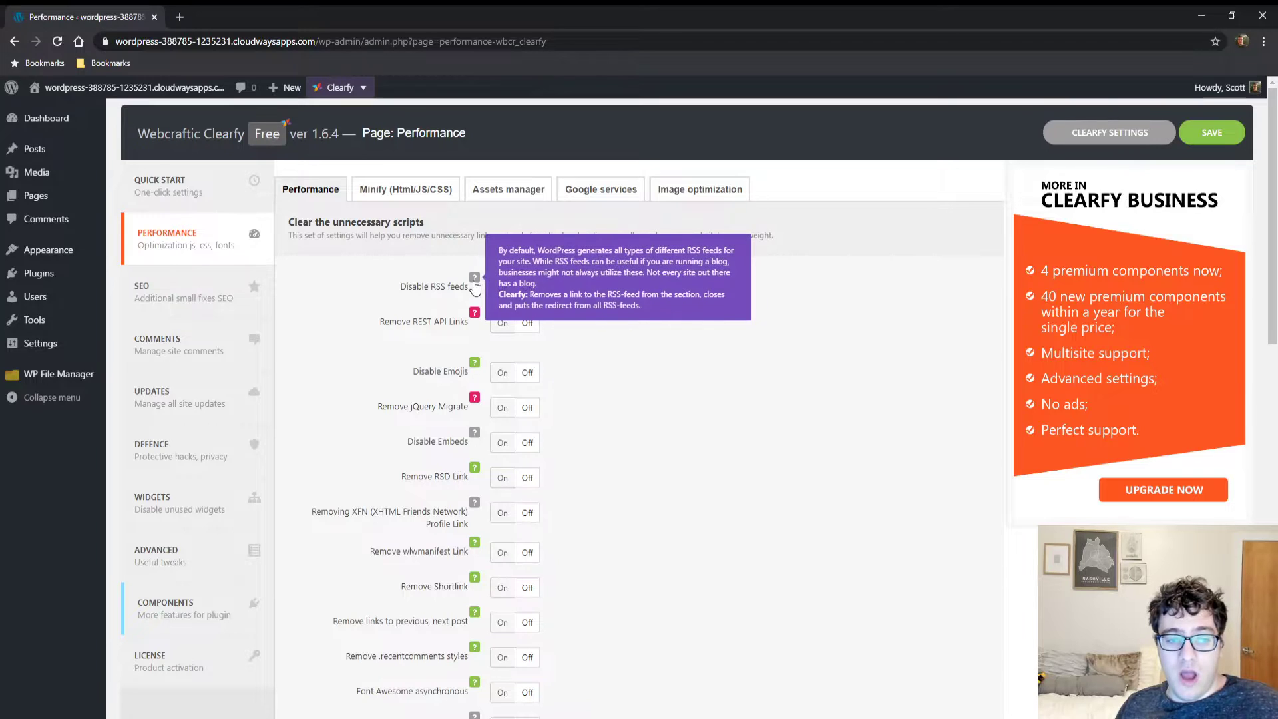
scroll(712, 257, down, 1)
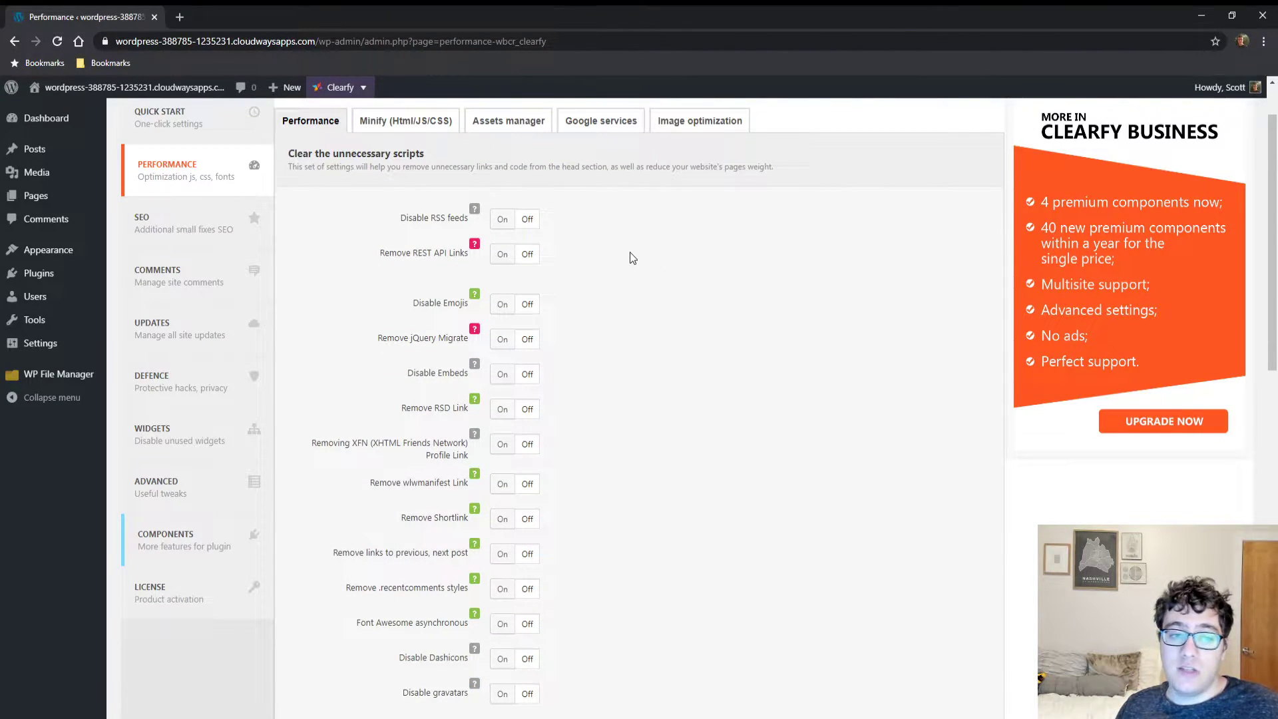
scroll(630, 257, down, 1)
scroll(612, 248, up, 1)
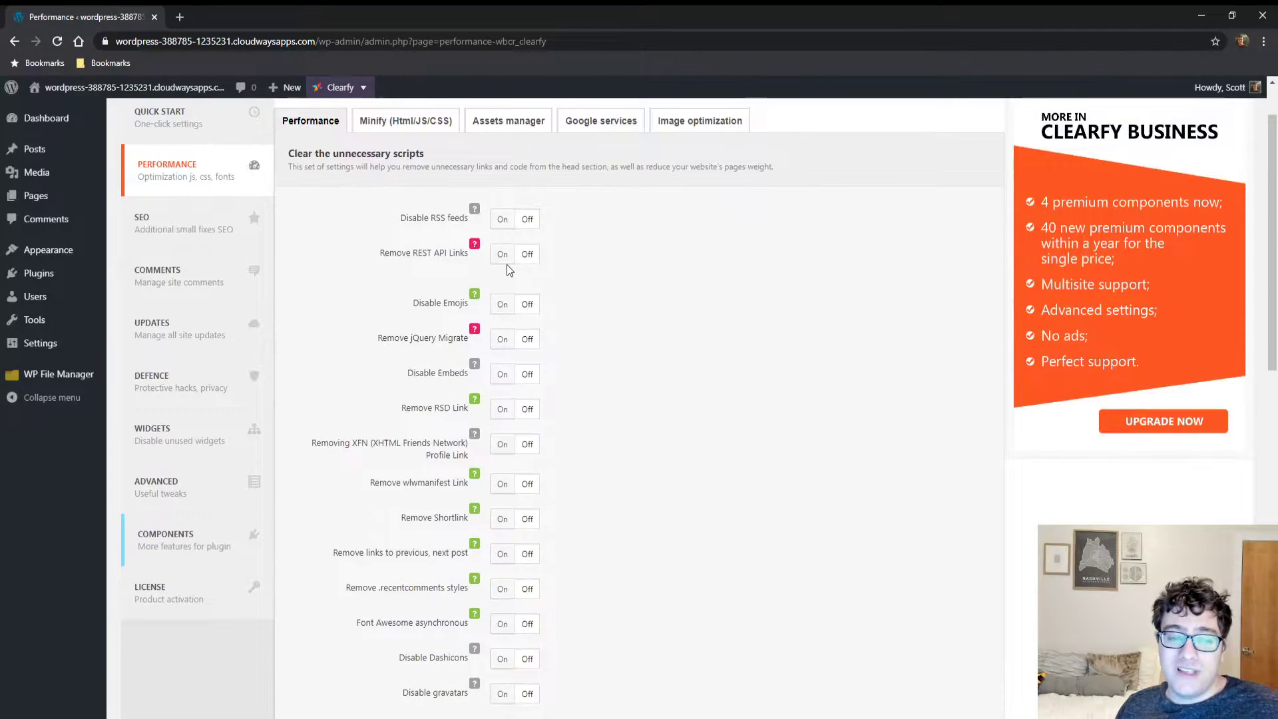
mouse_move(474, 247)
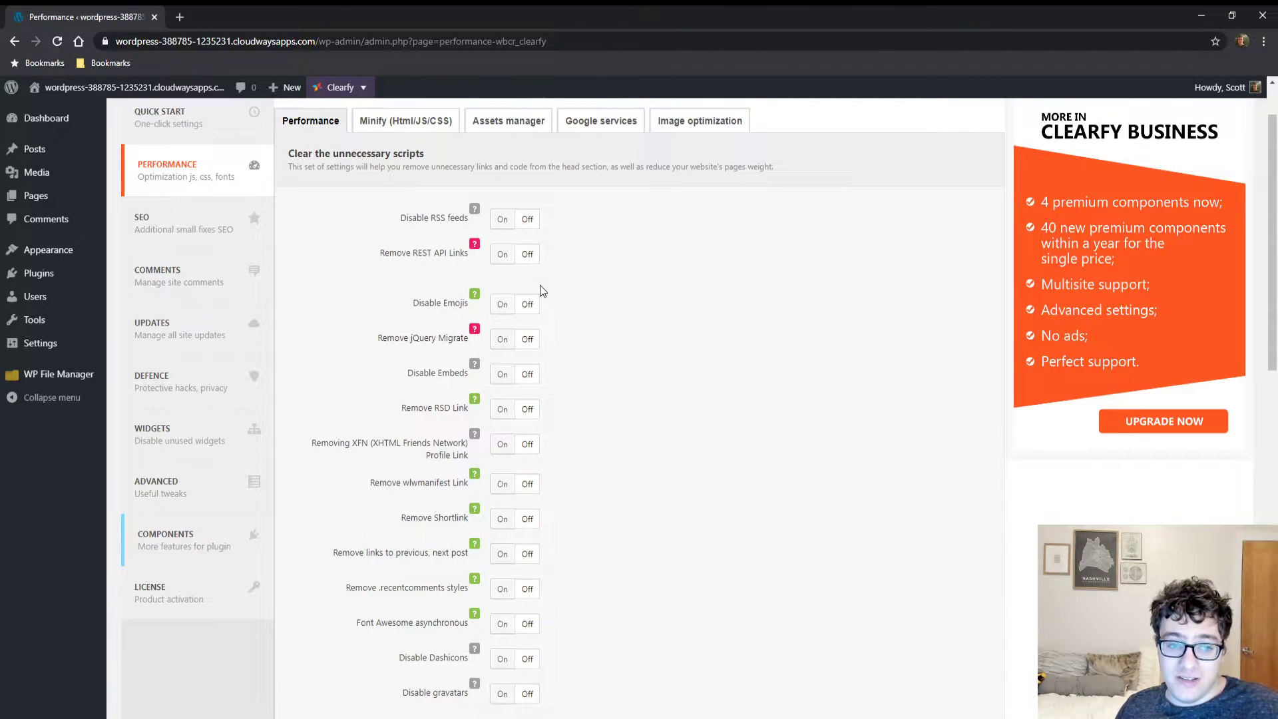
scroll(542, 265, down, 2)
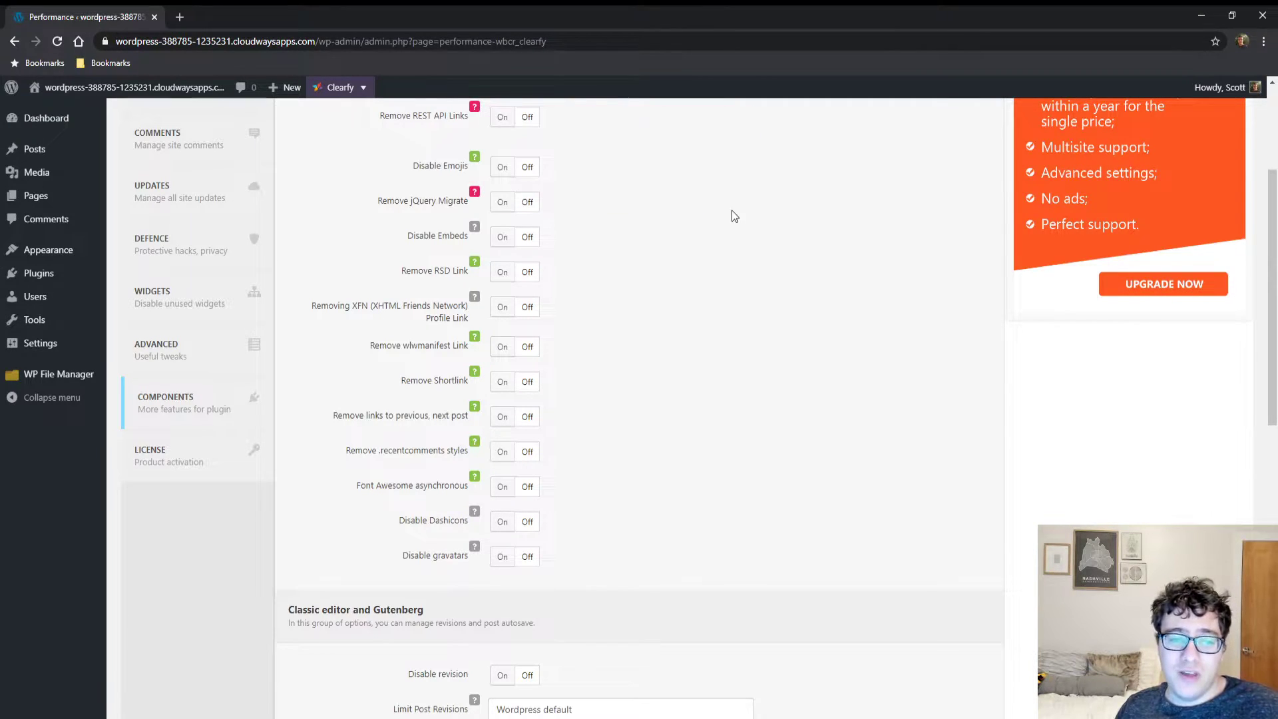
scroll(732, 200, down, 3)
scroll(738, 174, up, 3)
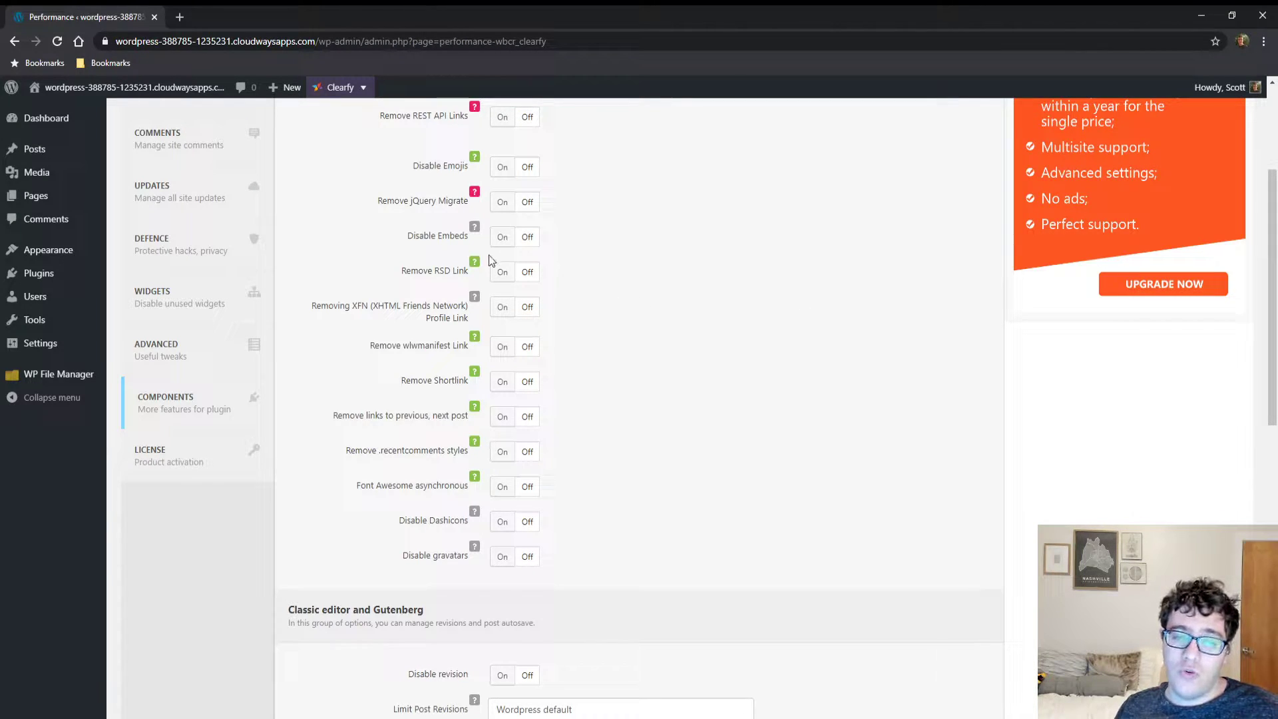
Read the help for the XFN profile link, wlwmanifest link, Disable Dashicons and Disable gravatars options.
scroll(571, 284, down, 1)
scroll(571, 285, down, 1)
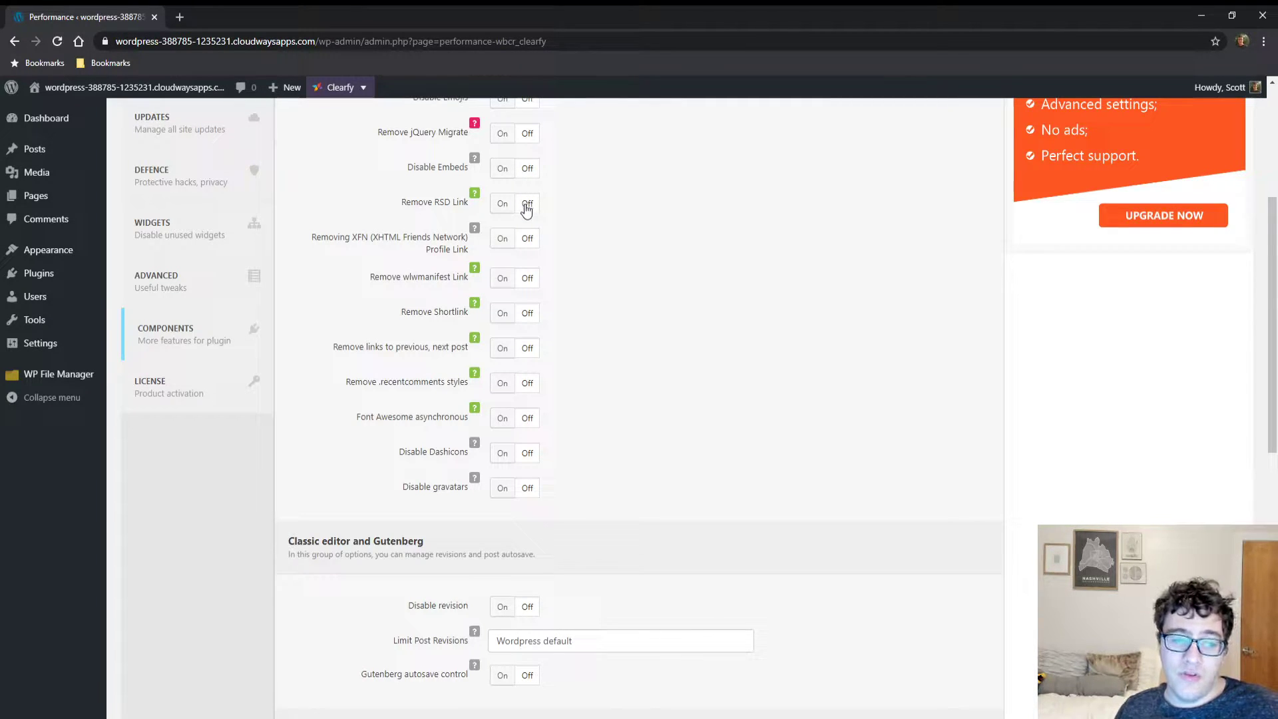
scroll(519, 200, down, 1)
drag(313, 174, 476, 186)
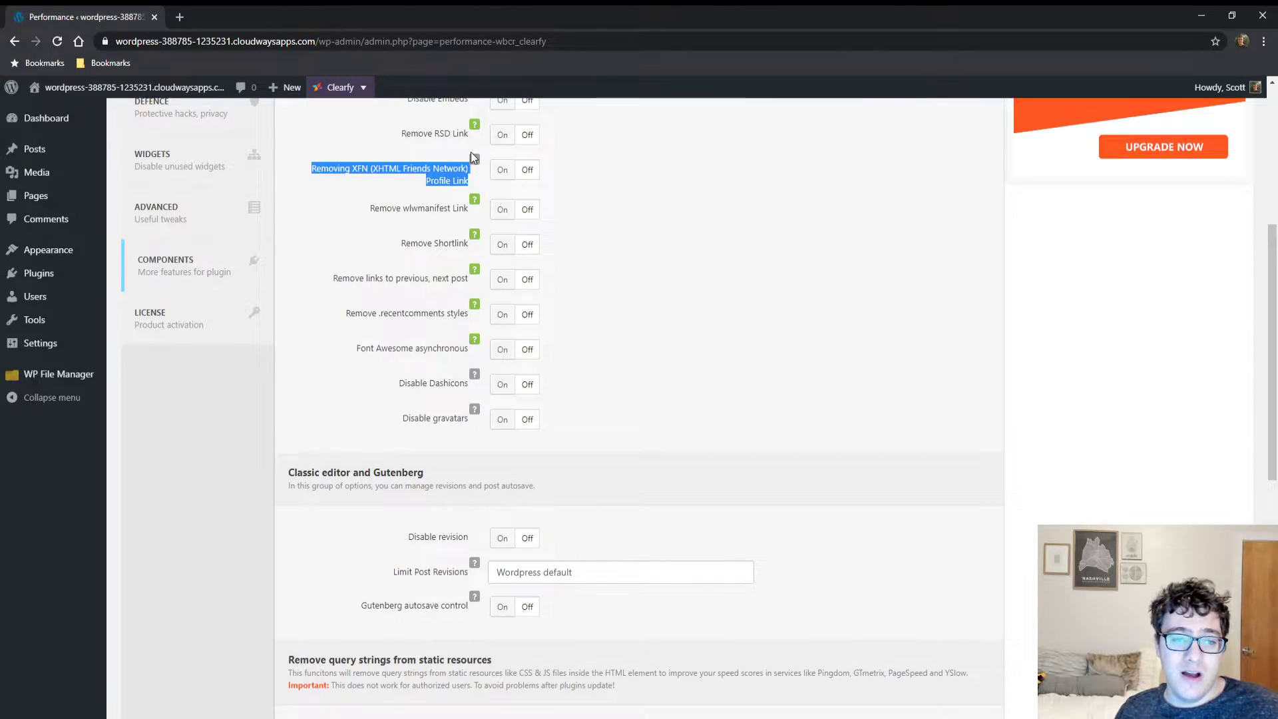
mouse_move(480, 162)
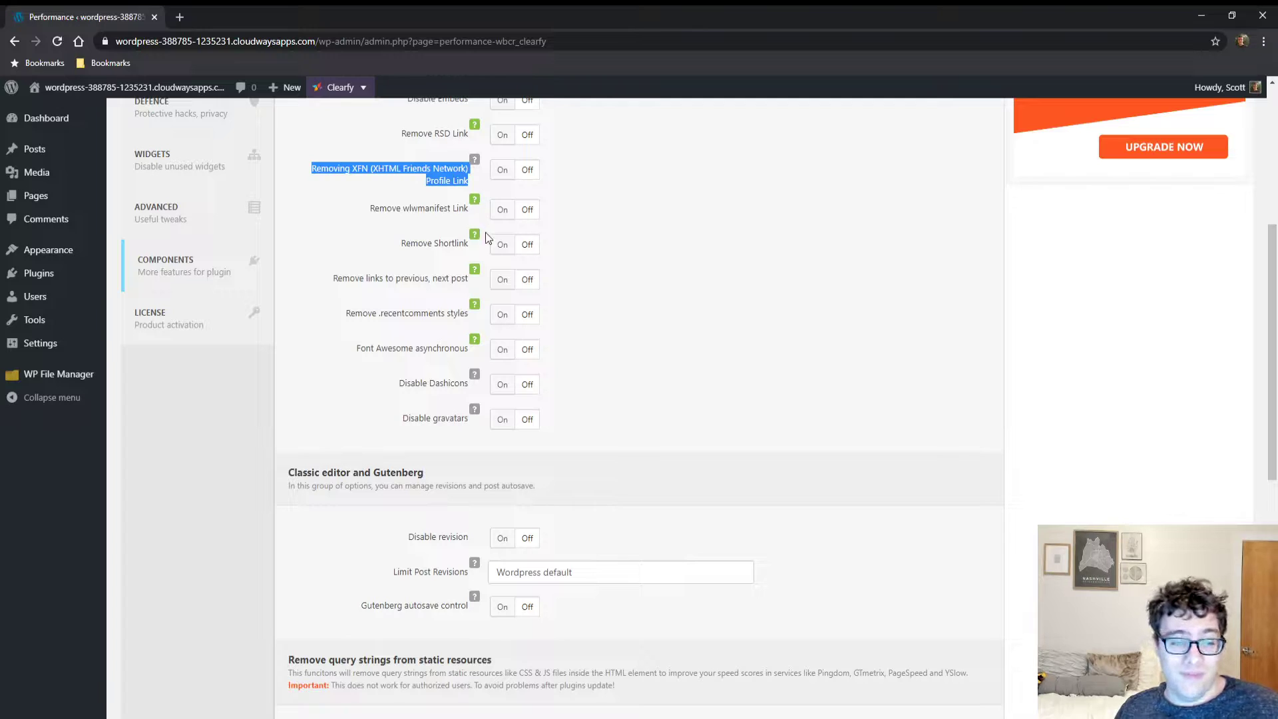
mouse_move(476, 205)
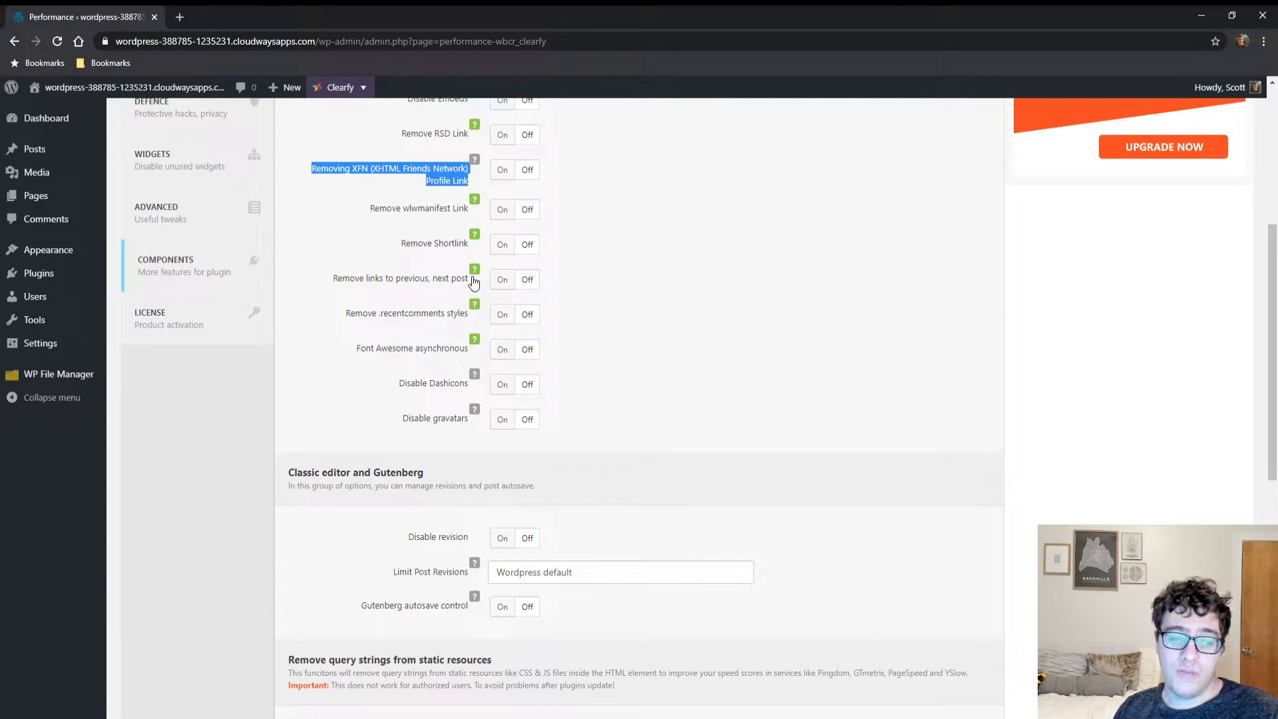
scroll(460, 286, down, 1)
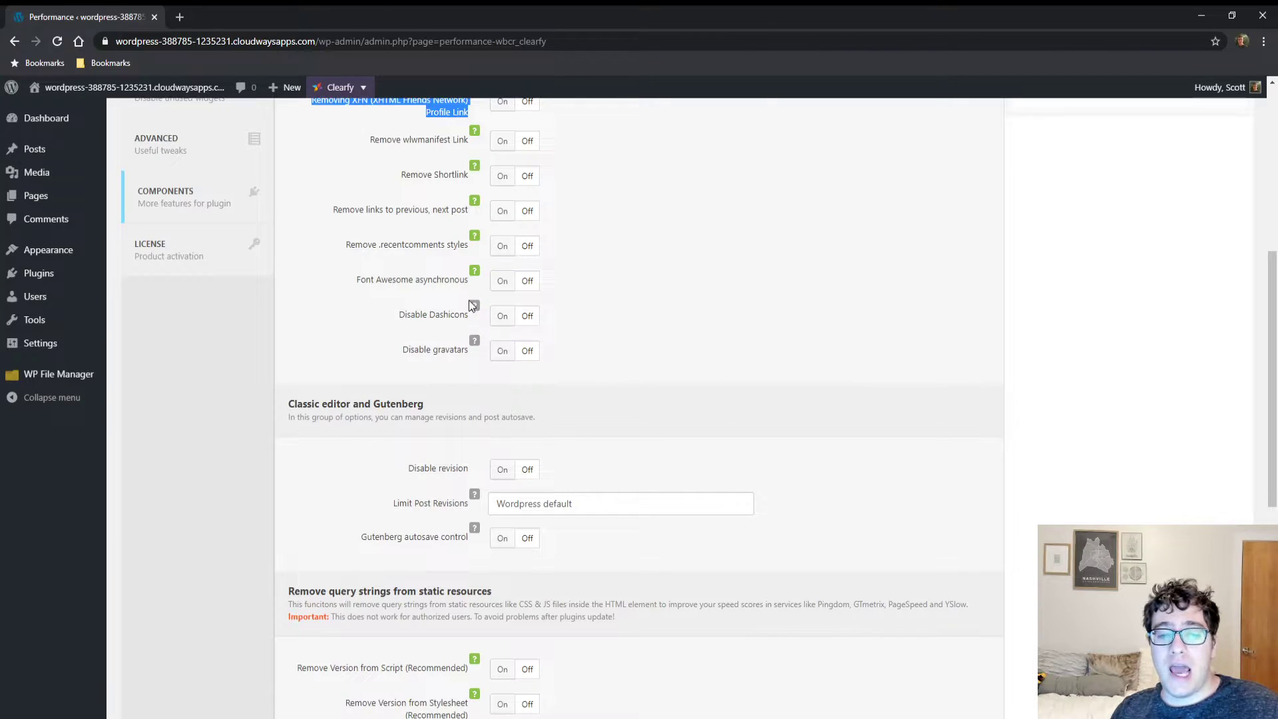
mouse_move(475, 308)
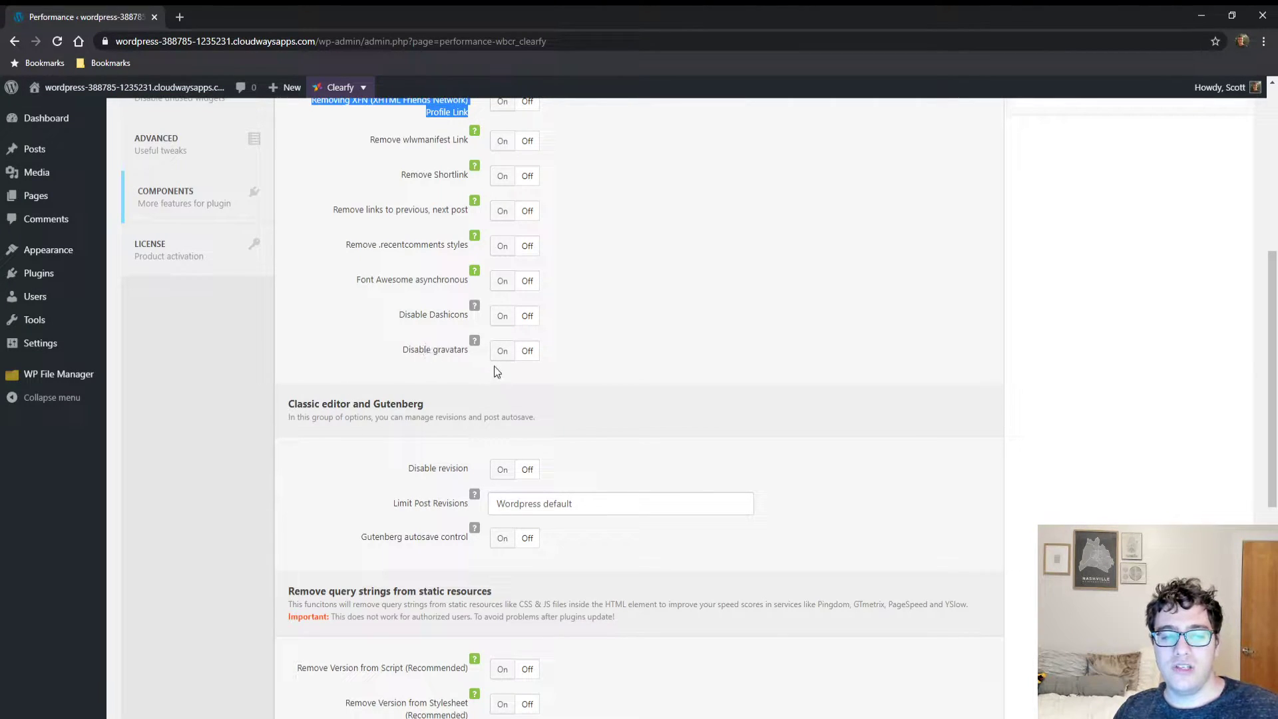
mouse_move(474, 342)
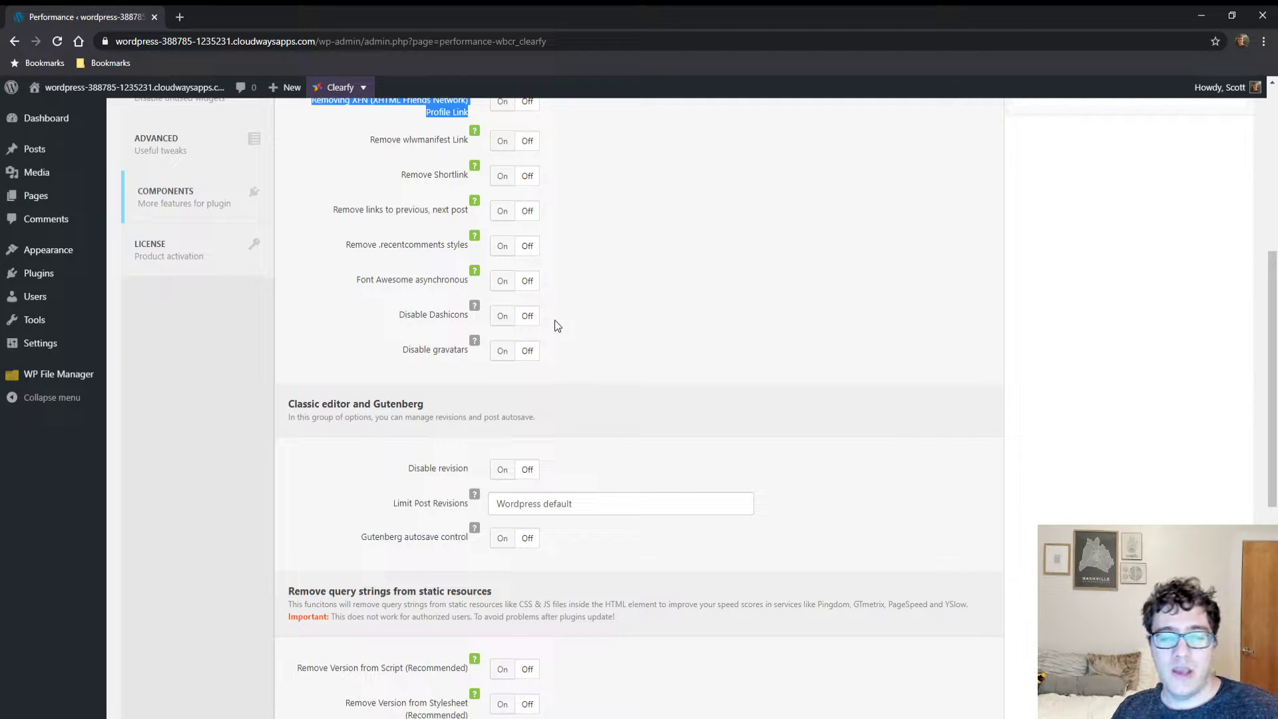
Set Limit Post Revisions to 15 revisions and read the help for Gutenberg autosave control.
scroll(555, 321, down, 3)
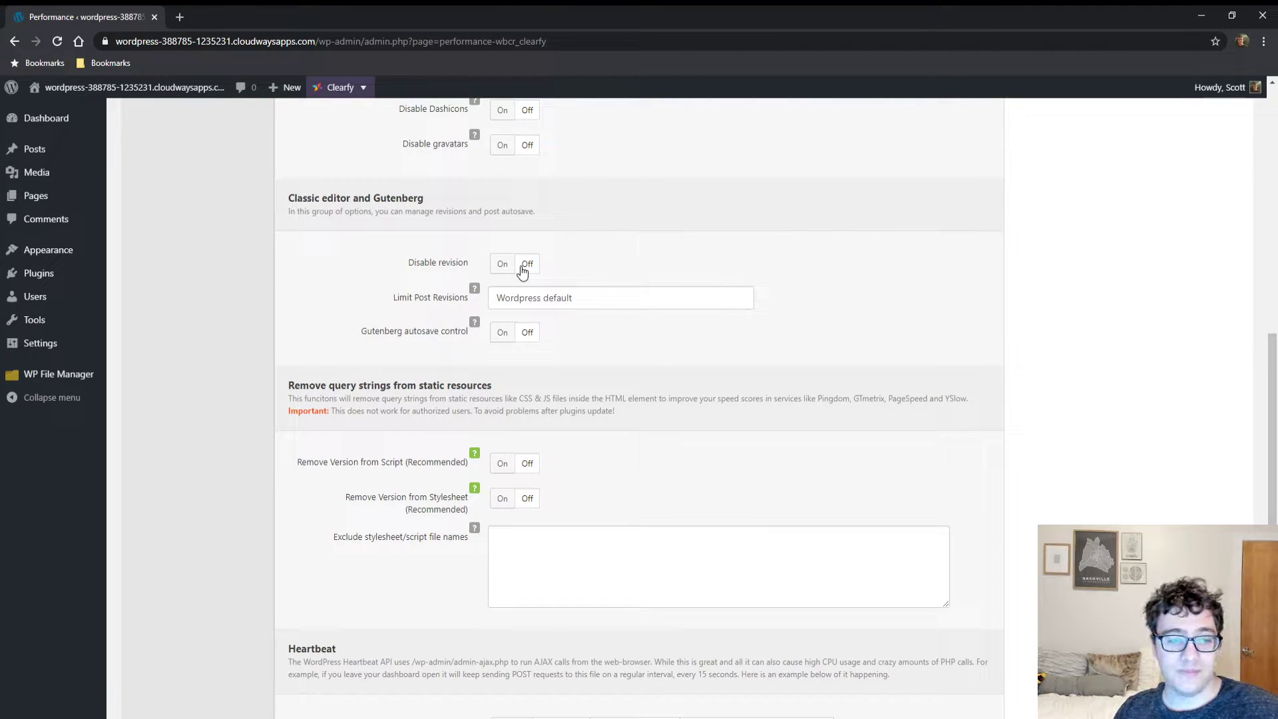
click(528, 308)
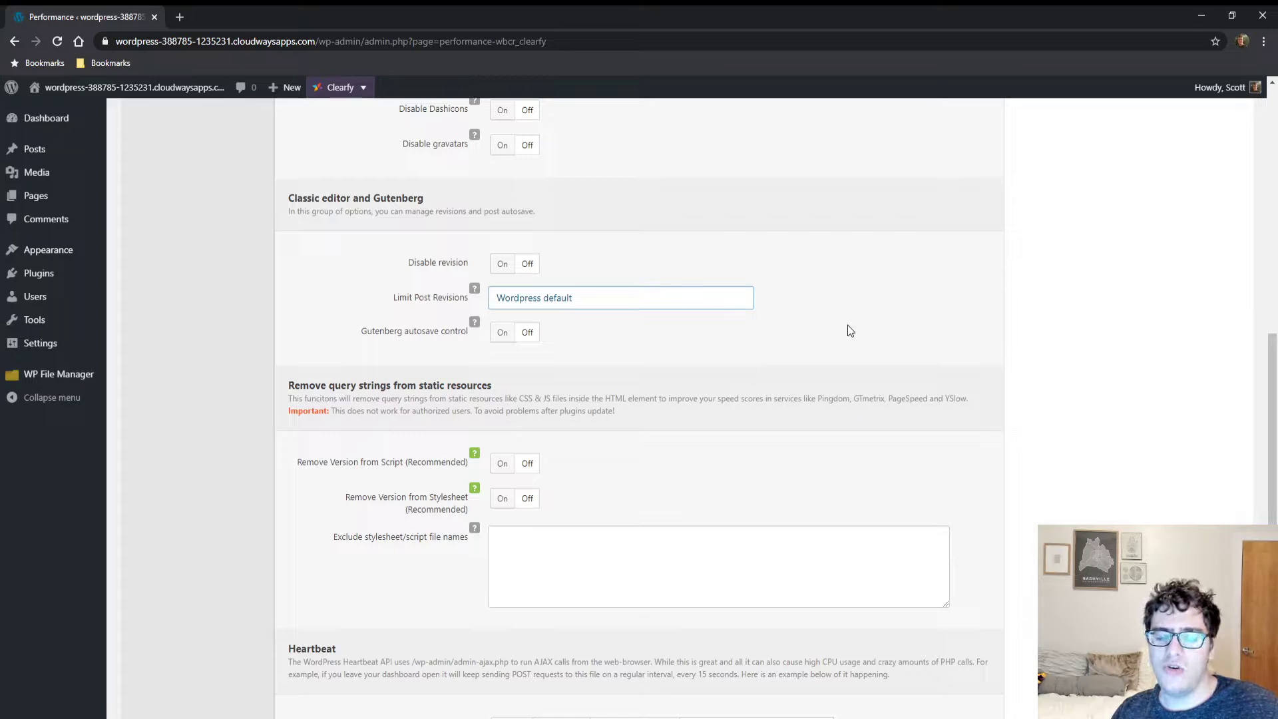
click(577, 338)
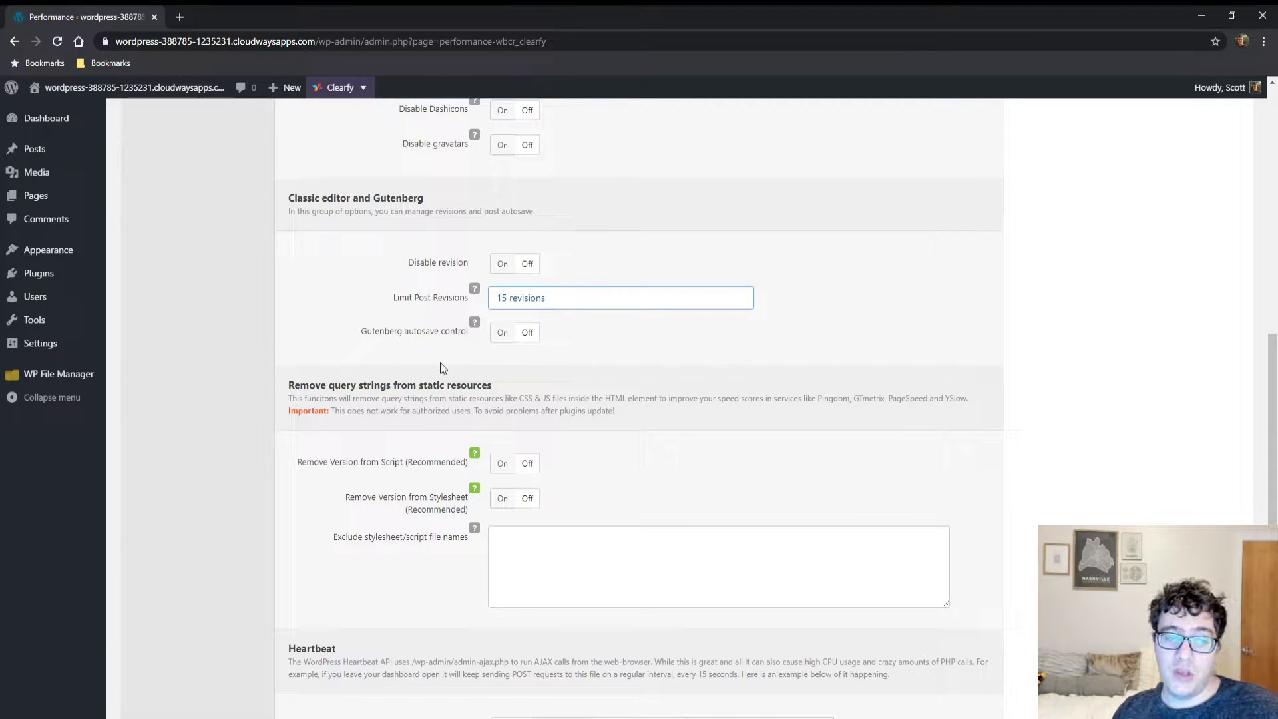
mouse_move(475, 333)
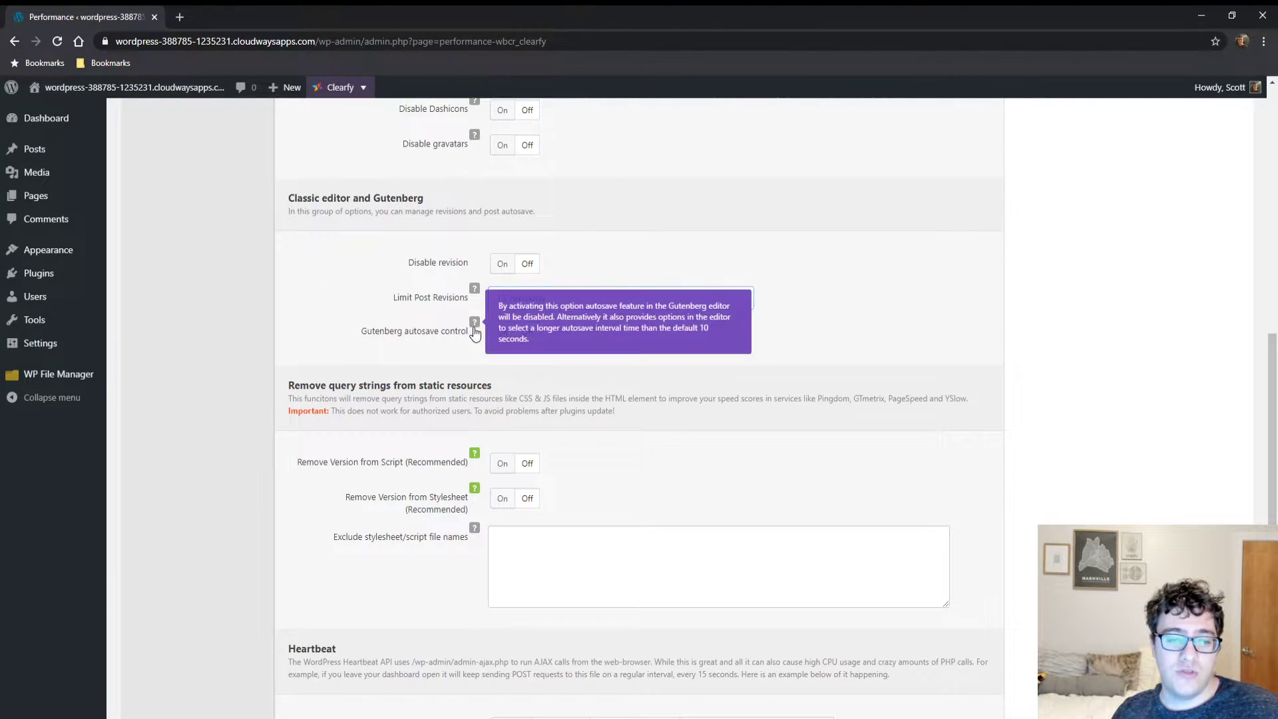
Turn on Remove Version from Script and set the Heartbeat frequency to 500 seconds.
scroll(373, 320, down, 3)
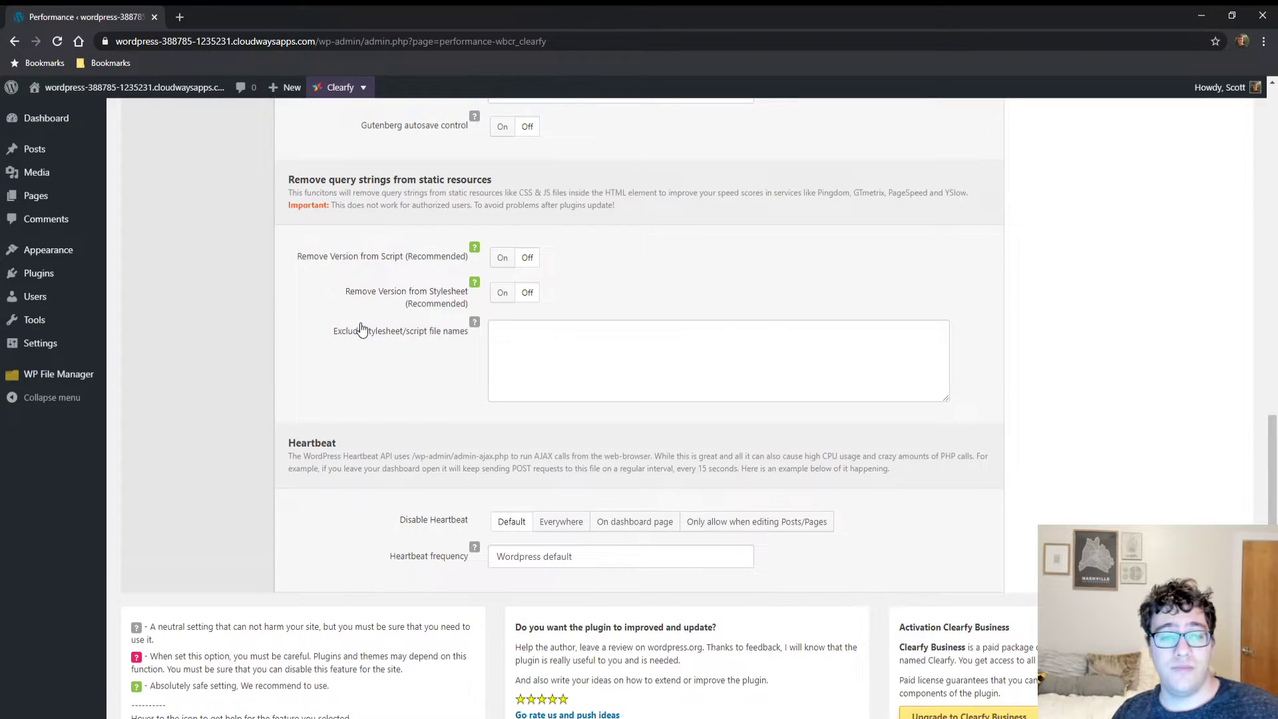
click(503, 260)
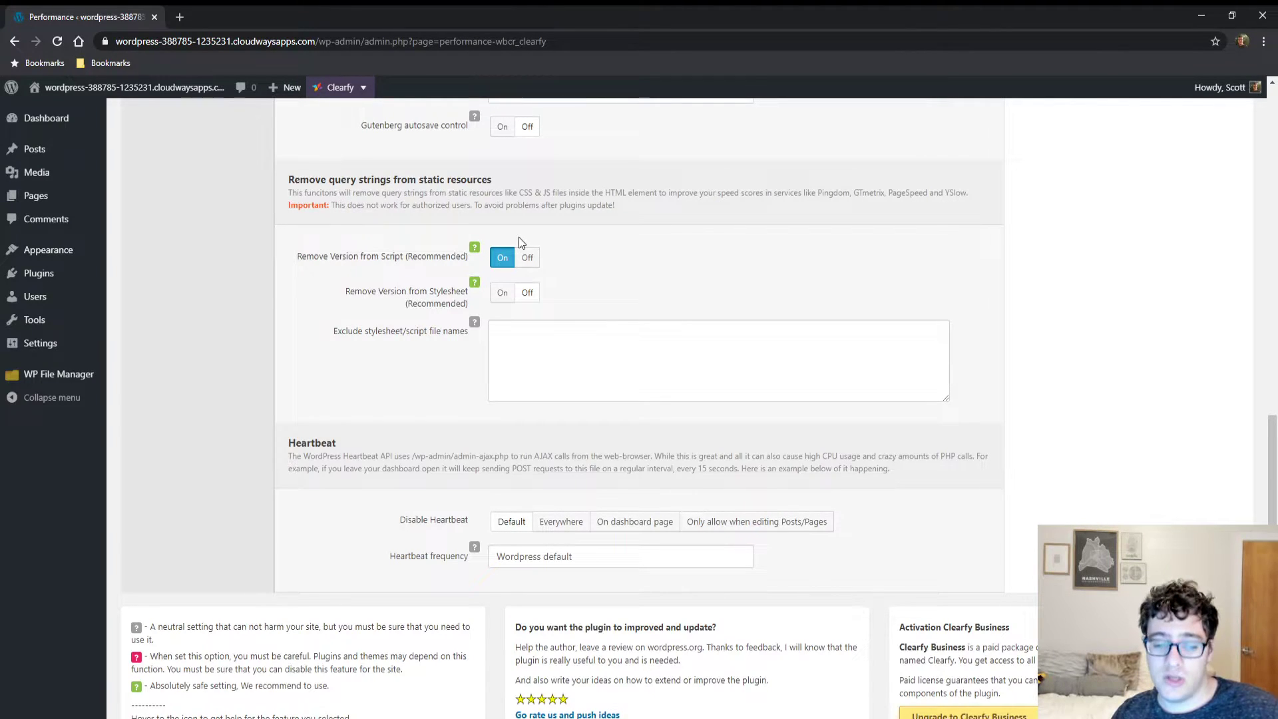
scroll(679, 520, down, 2)
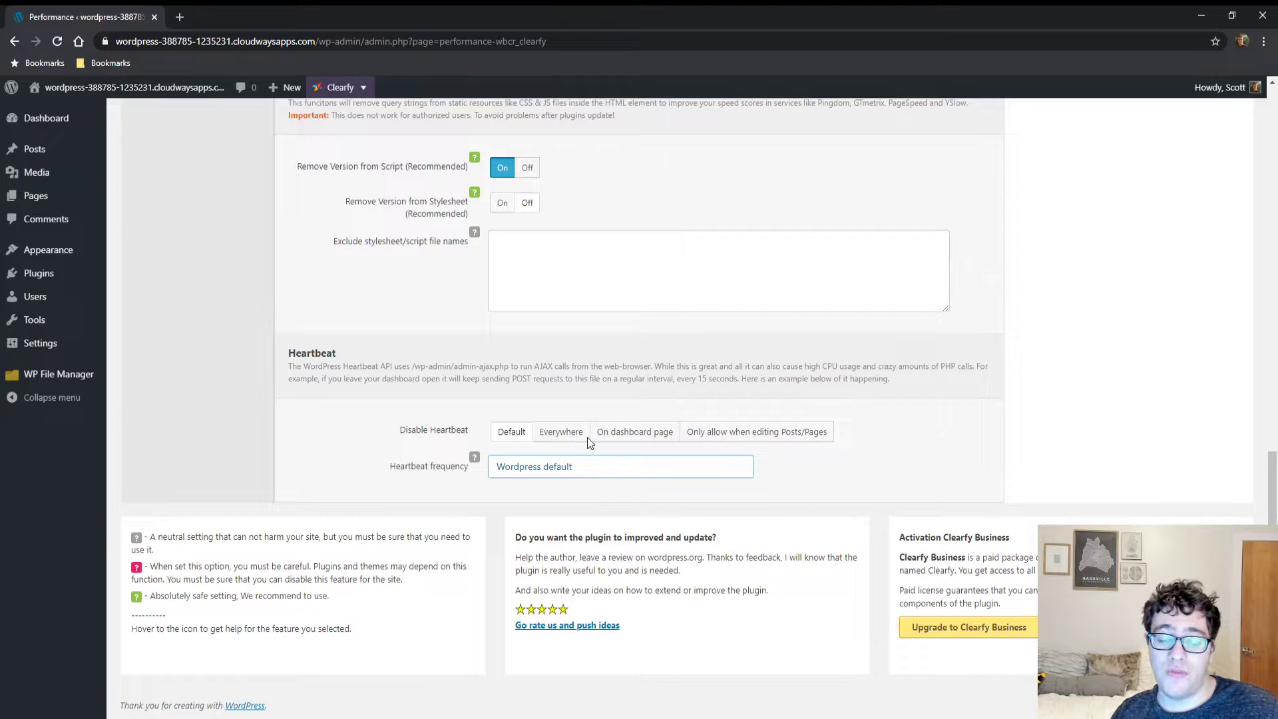
click(564, 449)
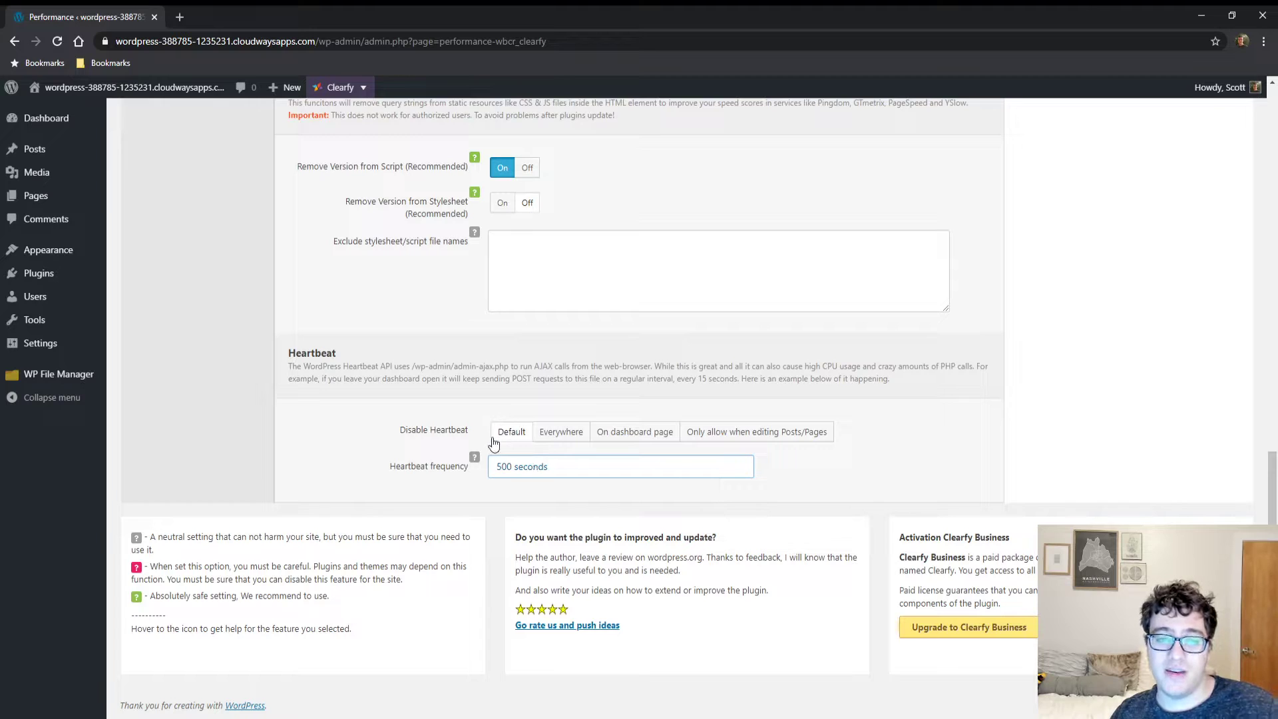
In the Minify (Html/JS/CSS) settings, turn on Optimize HTML Code and leave Keep HTML comments off.
scroll(523, 445, up, 4)
scroll(523, 445, up, 10)
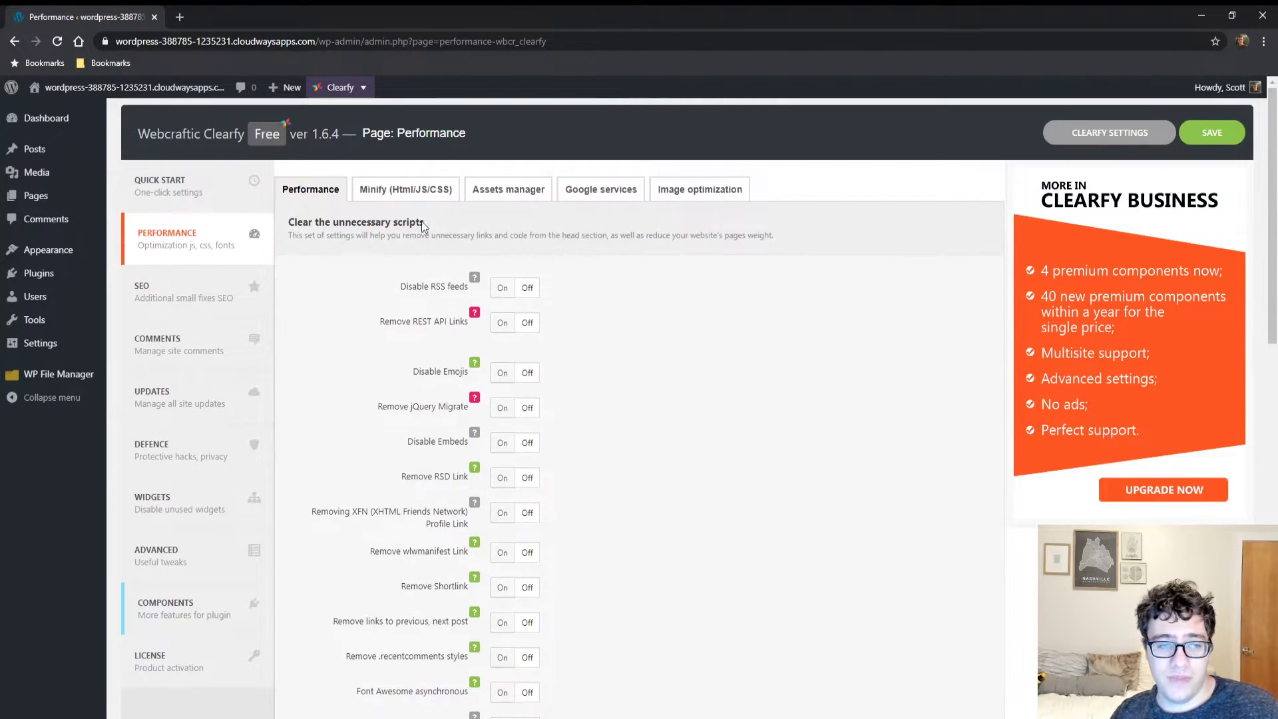
click(429, 191)
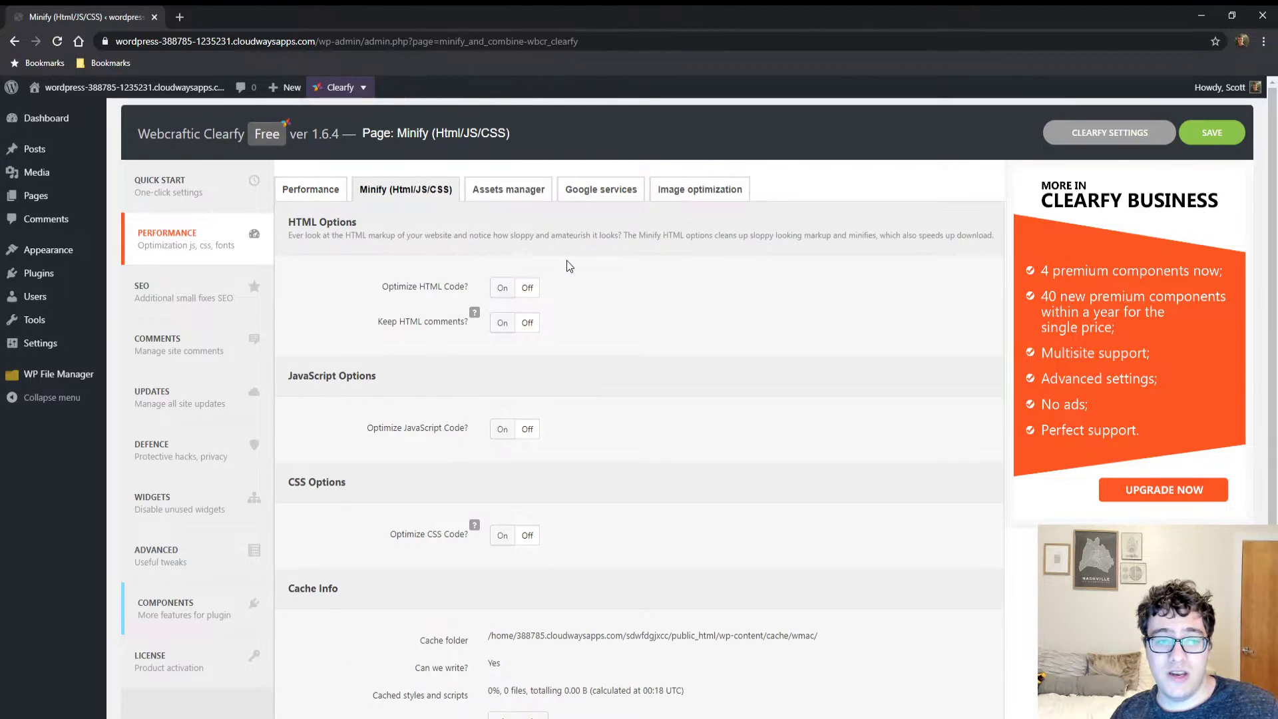
scroll(539, 253, down, 4)
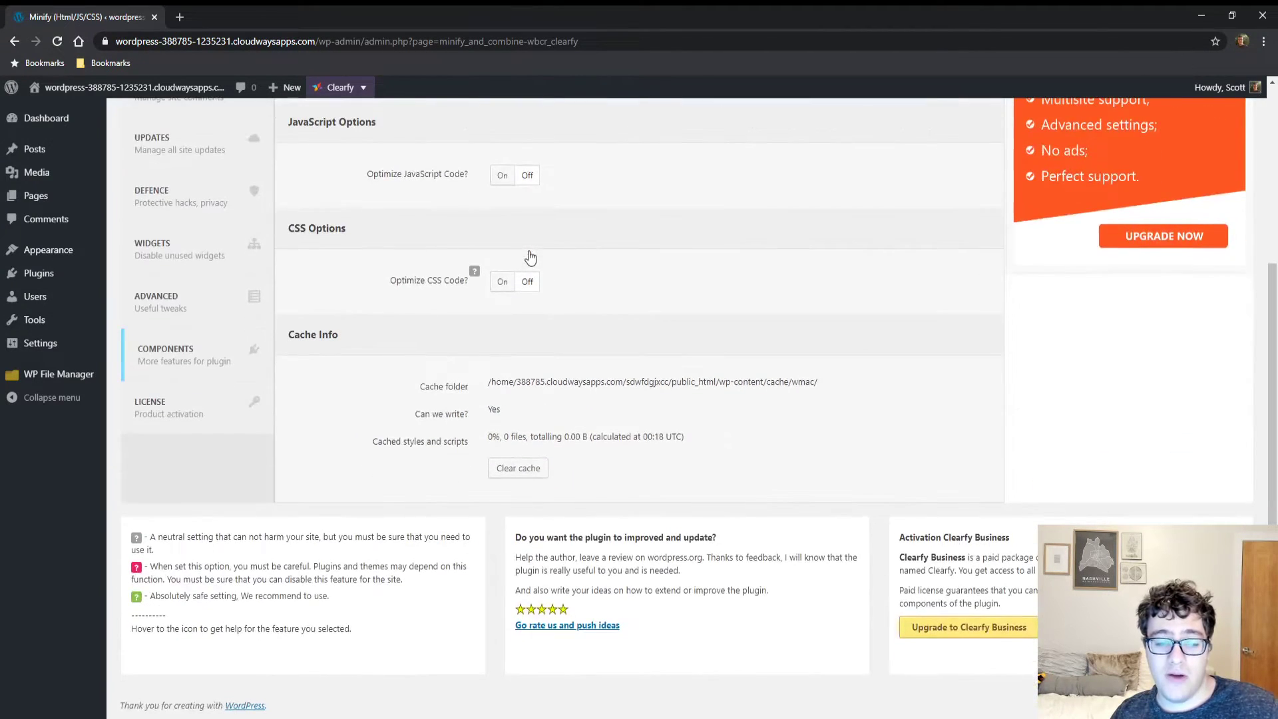
scroll(525, 249, up, 3)
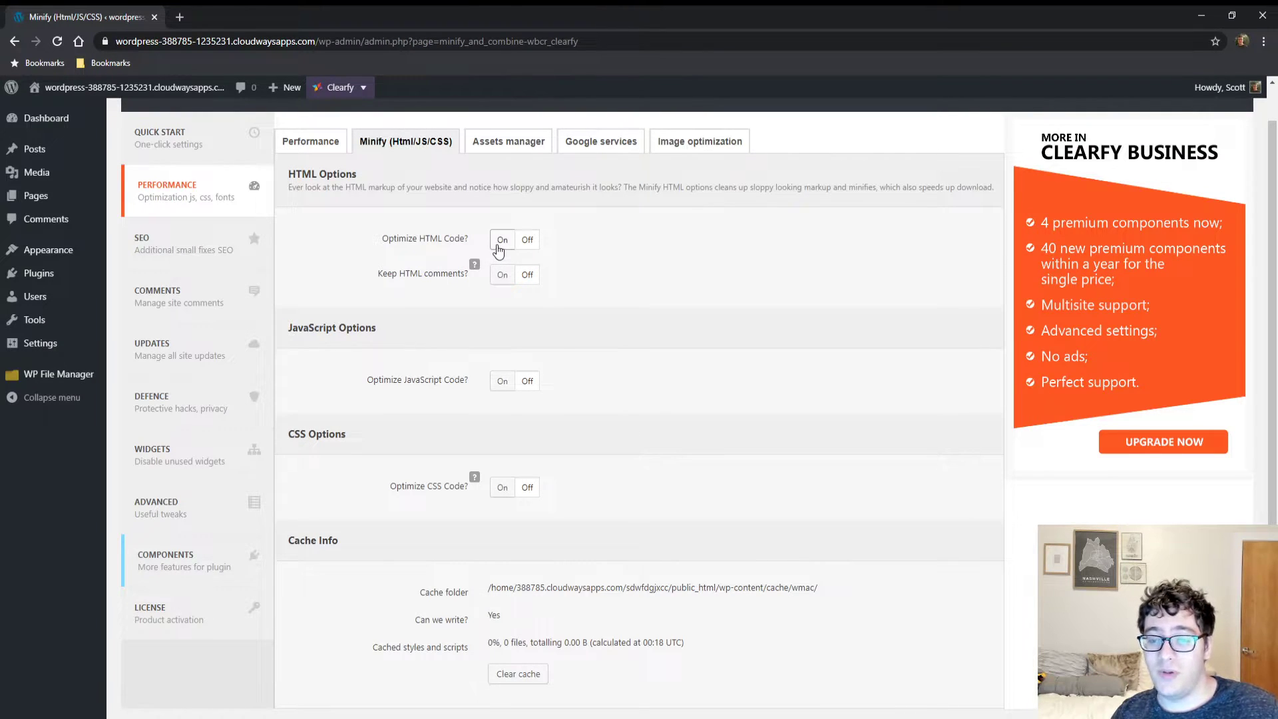
click(501, 241)
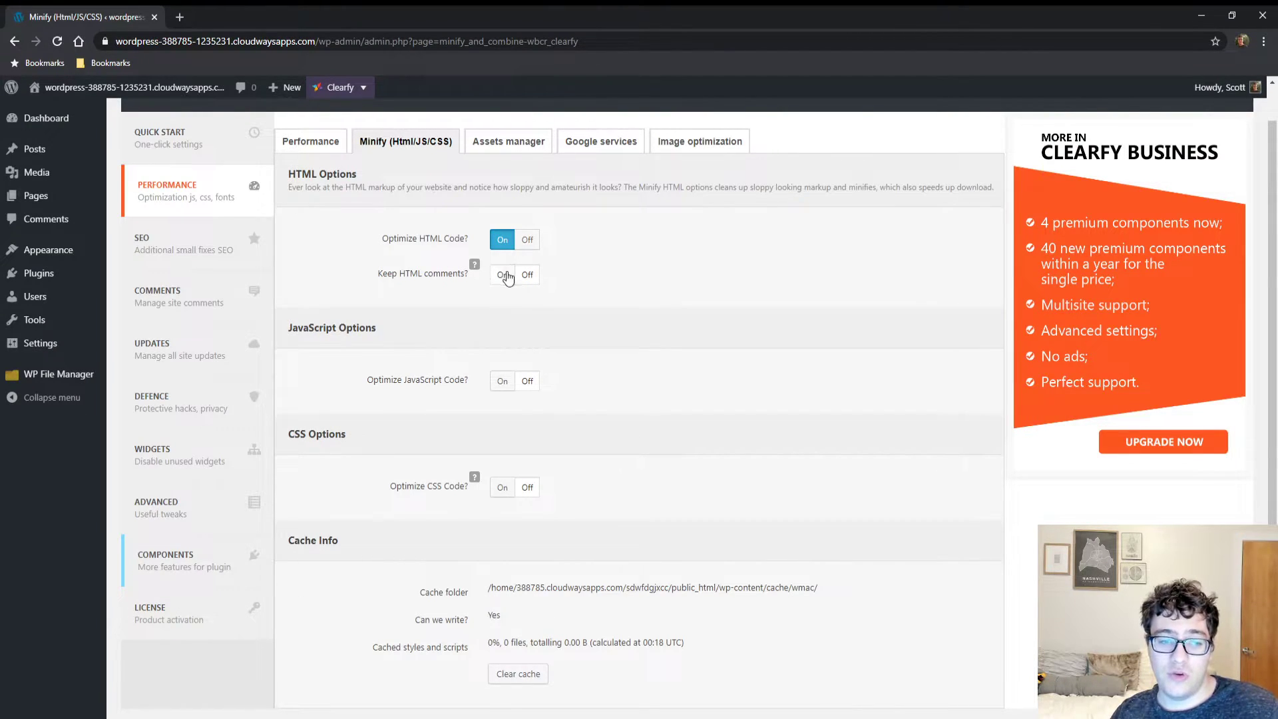
click(504, 276)
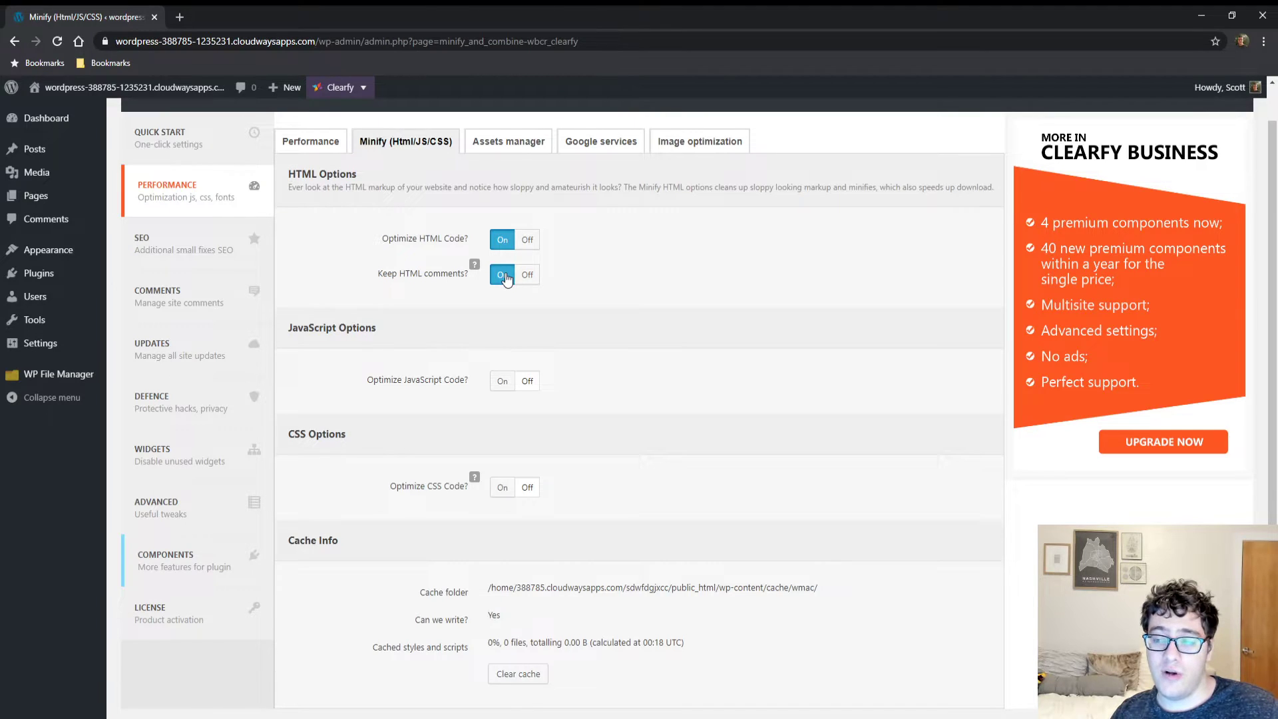
click(518, 282)
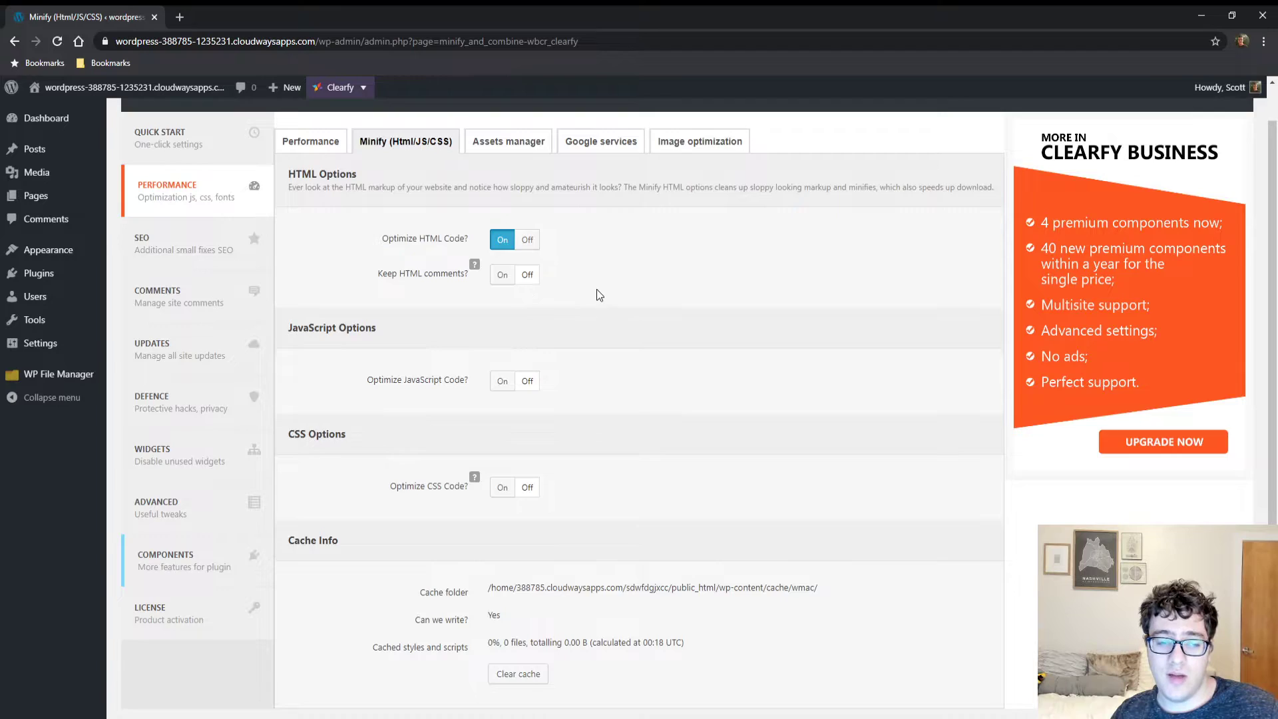
Turn on Optimize JavaScript Code in the JavaScript options.
scroll(597, 289, down, 2)
click(502, 243)
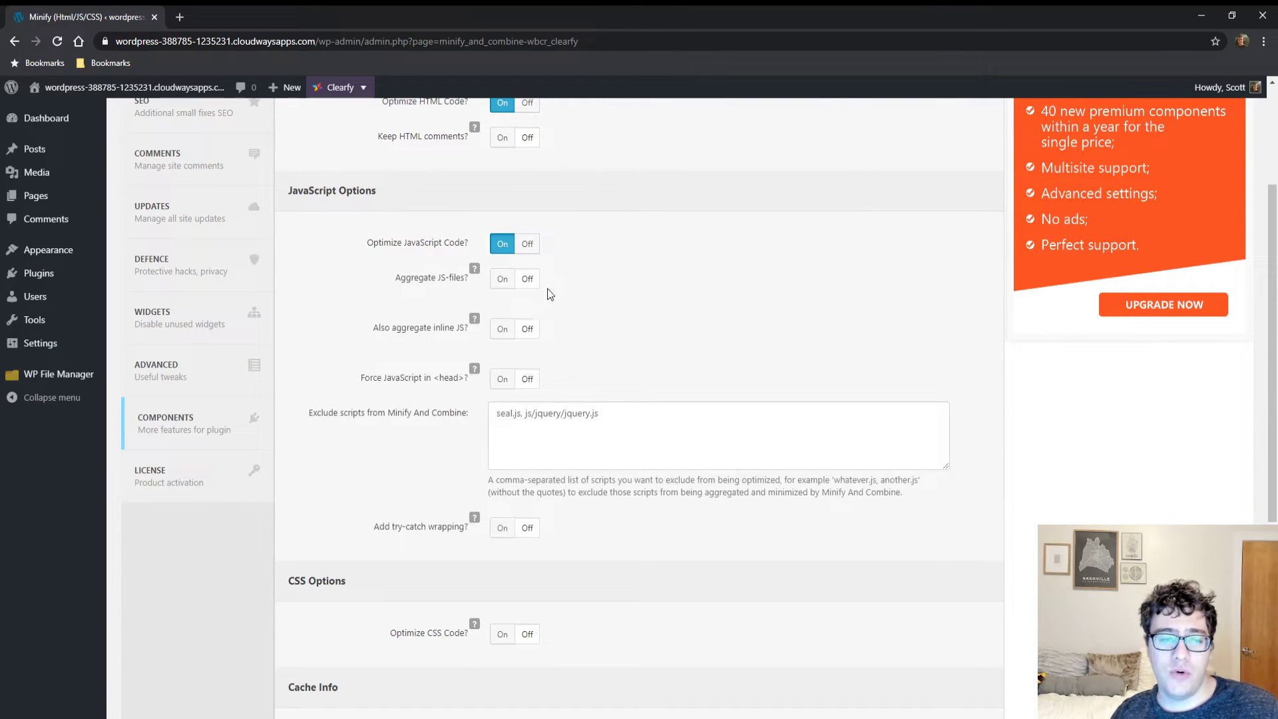
Turn on Aggregate JS-files, then check the excluded scripts list and the help for Force JavaScript in <head>.
drag(382, 247, 464, 259)
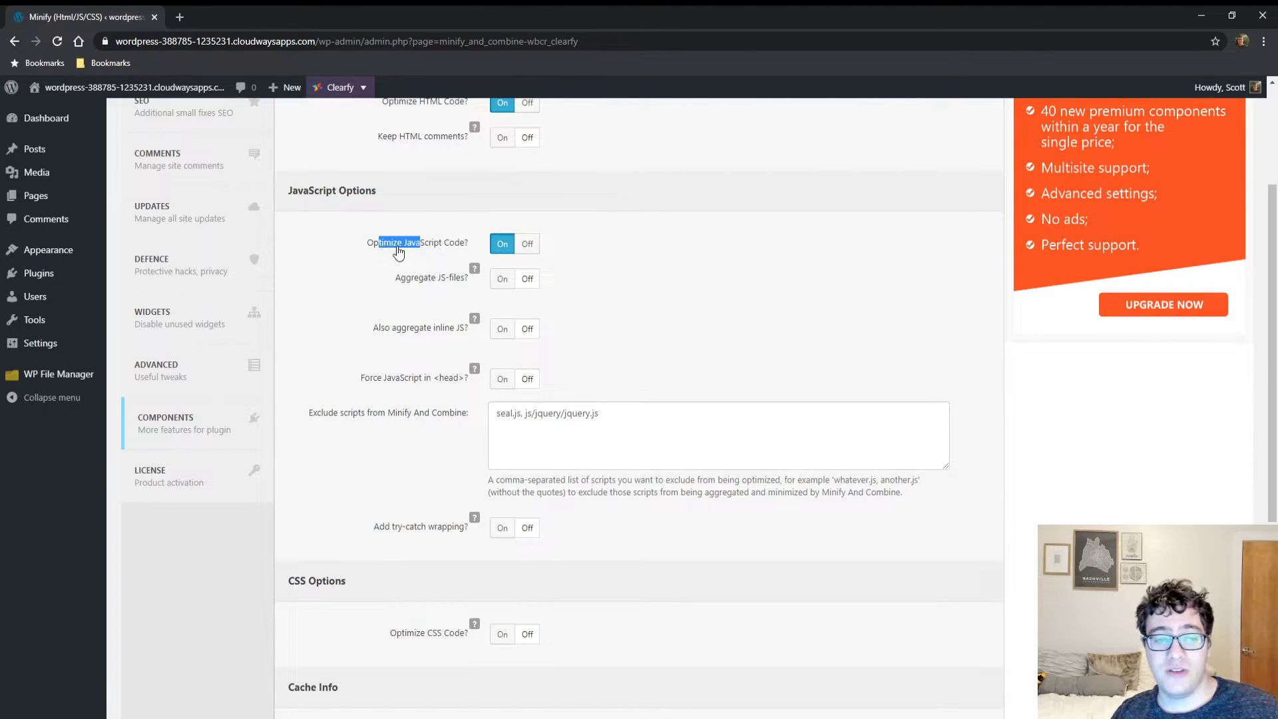
click(502, 280)
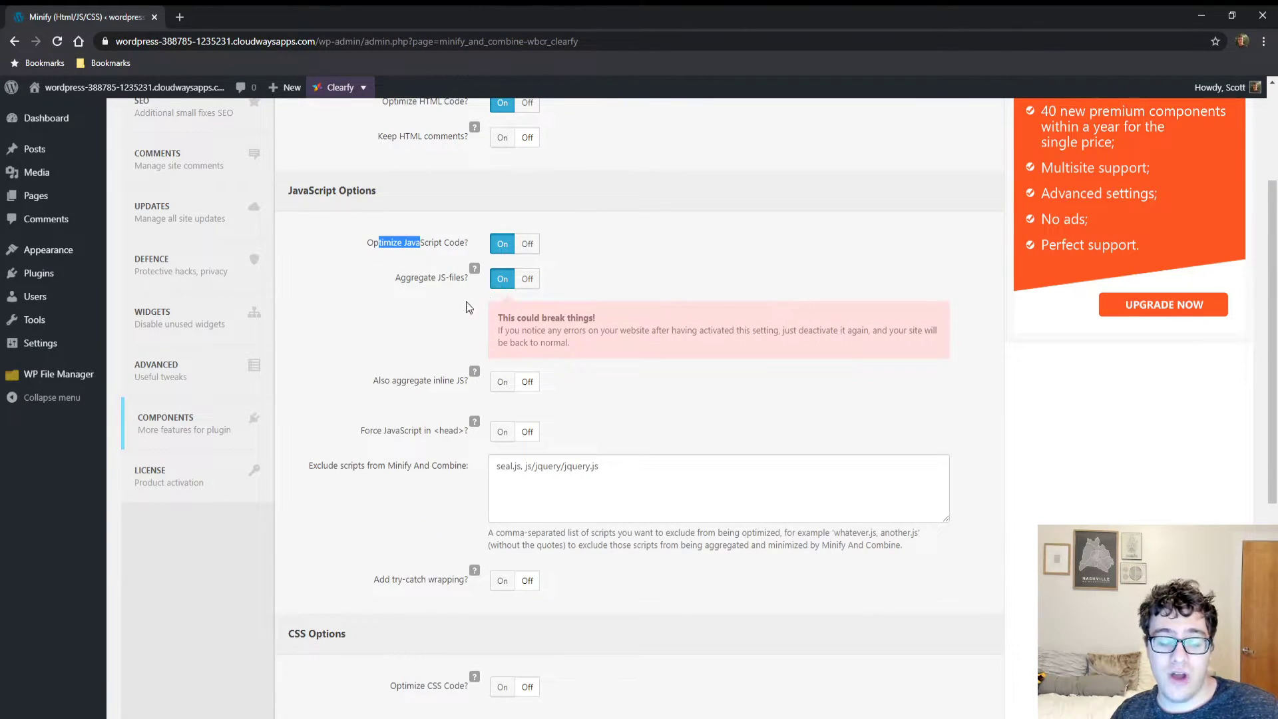
drag(545, 484, 636, 484)
click(636, 484)
double_click(635, 482)
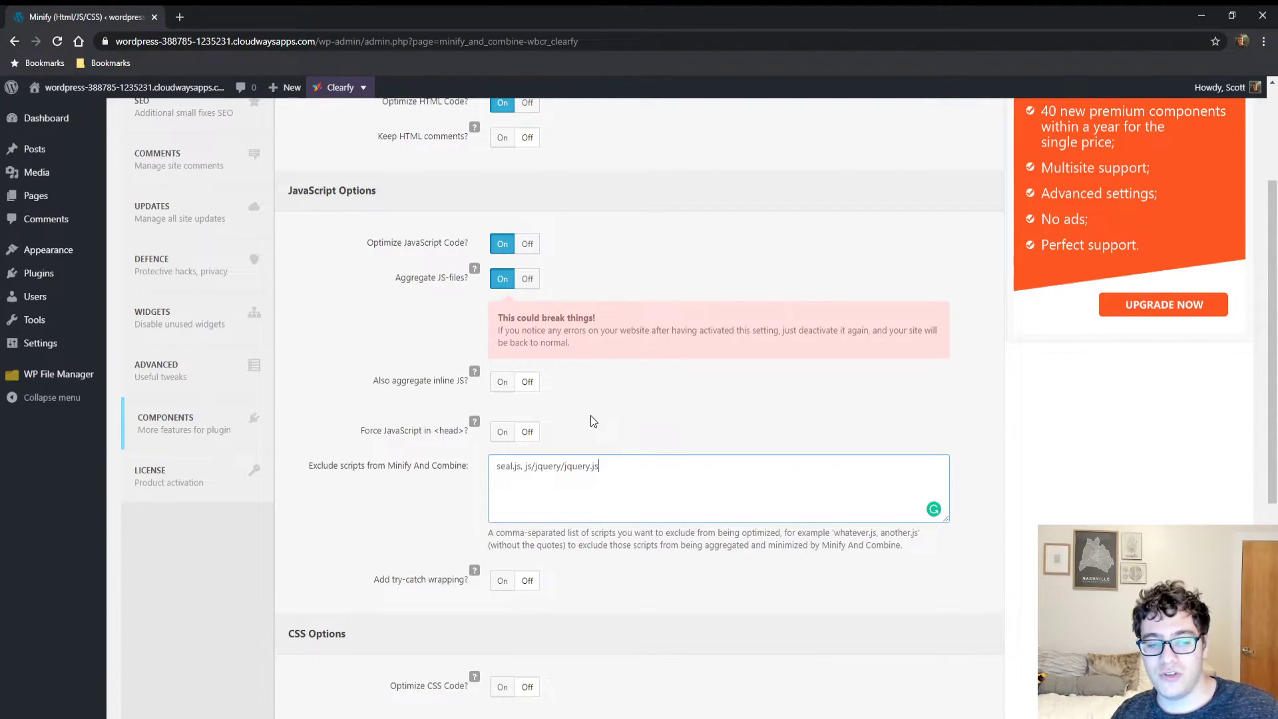
scroll(539, 389, down, 2)
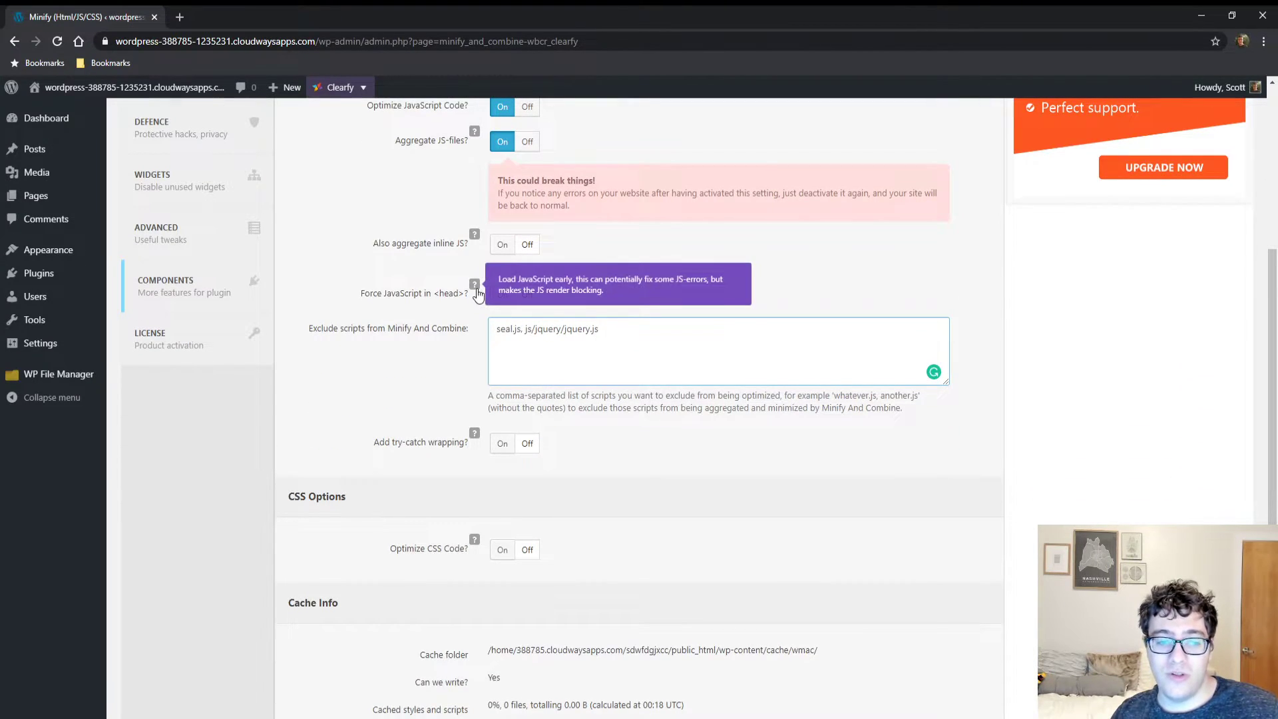
scroll(473, 278, down, 3)
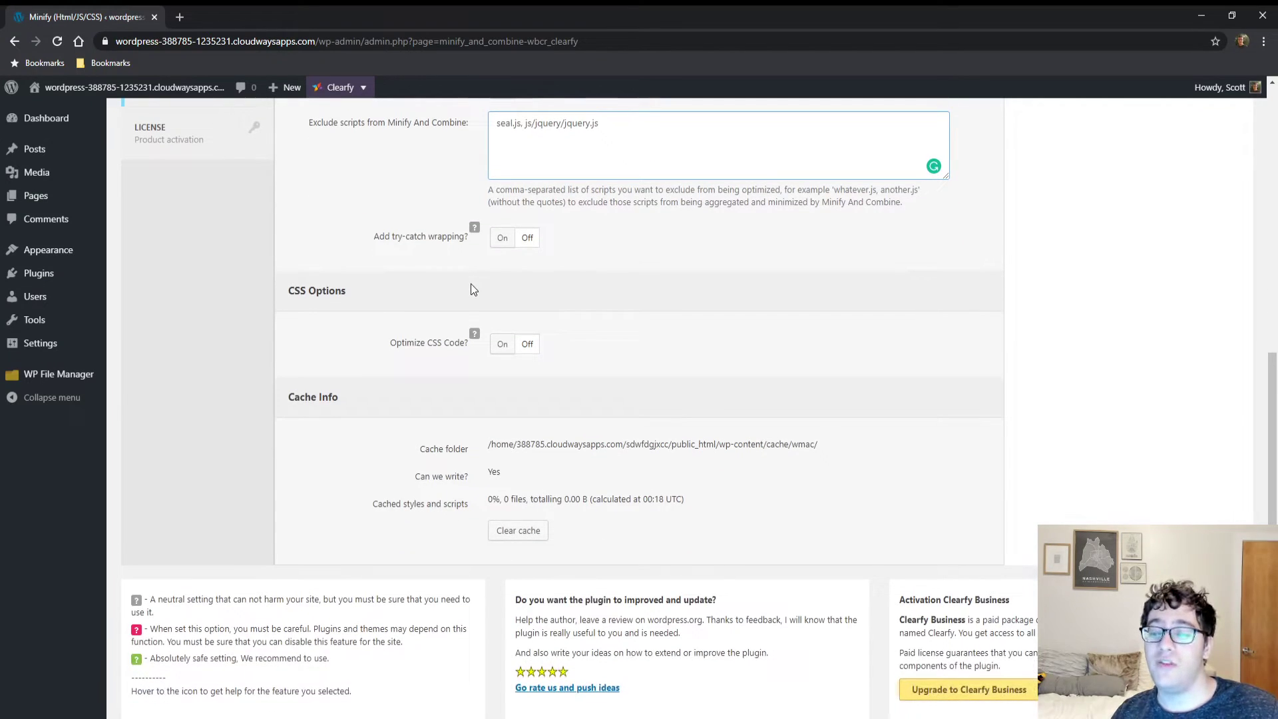
Turn on Optimize CSS Code in the CSS Options and look back over the JavaScript and CSS settings.
scroll(470, 290, down, 1)
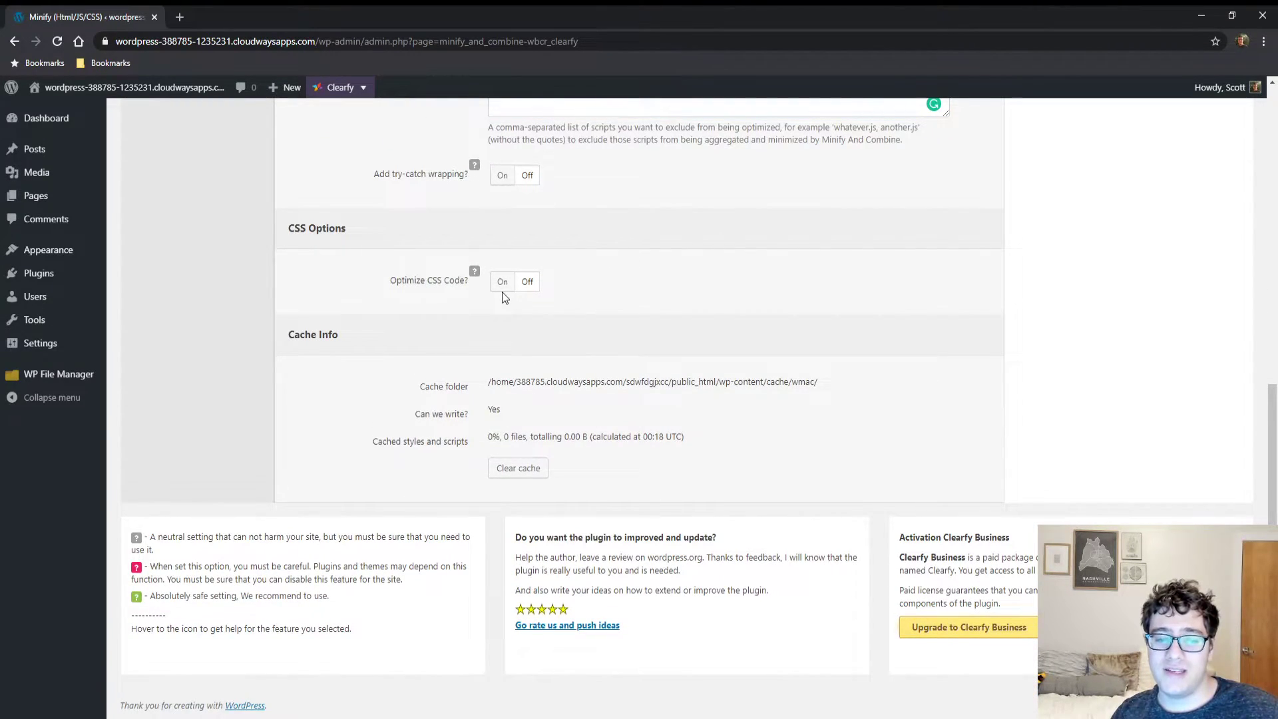
click(501, 289)
scroll(506, 266, down, 1)
scroll(506, 268, down, 1)
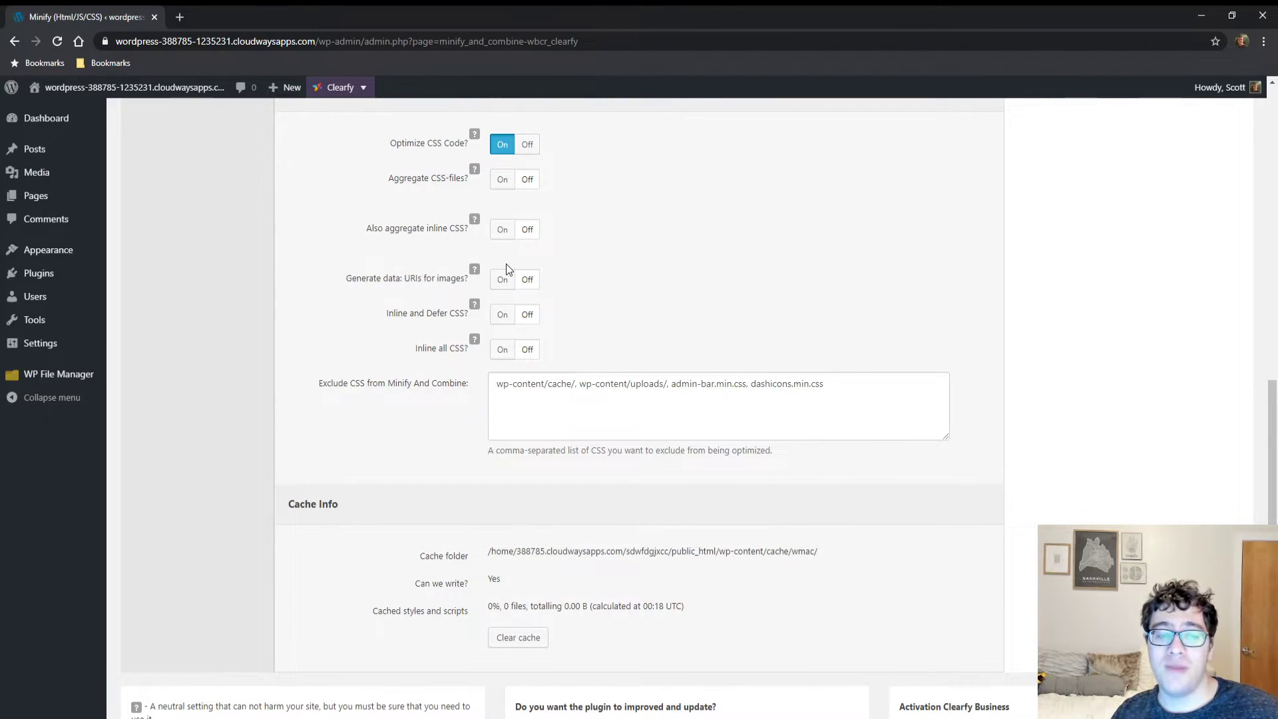
scroll(506, 269, up, 3)
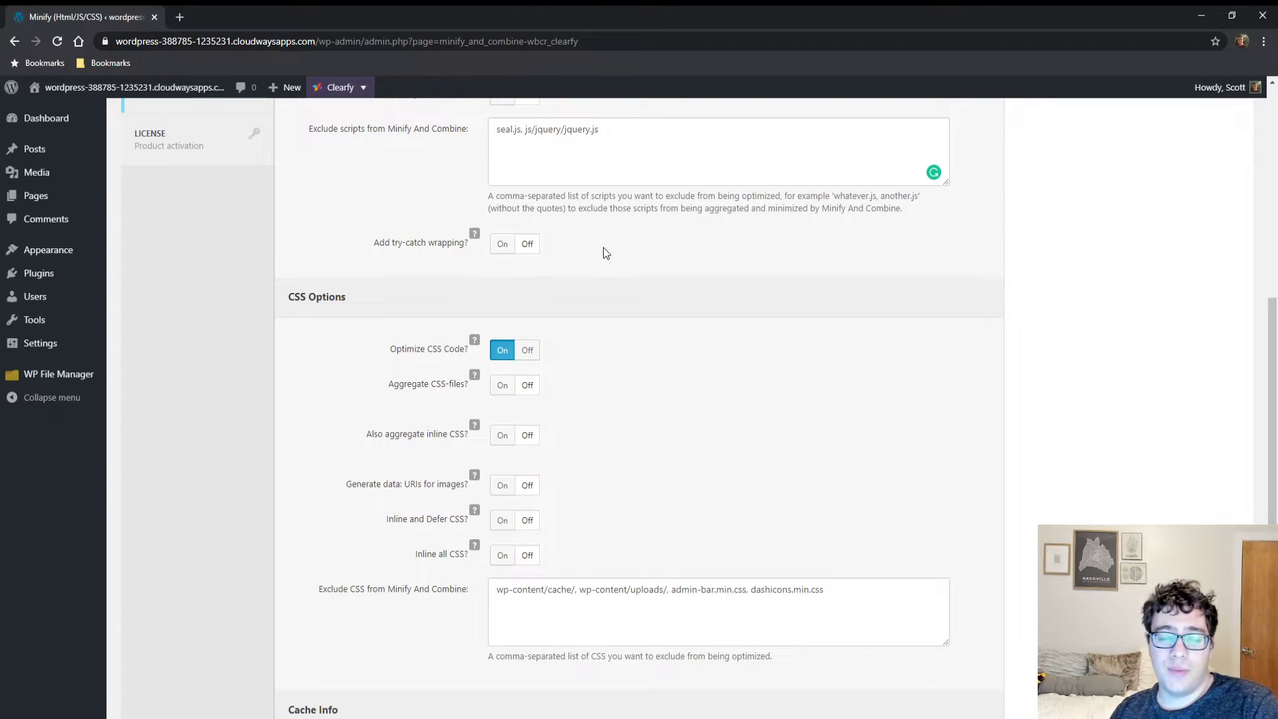
scroll(509, 433, up, 5)
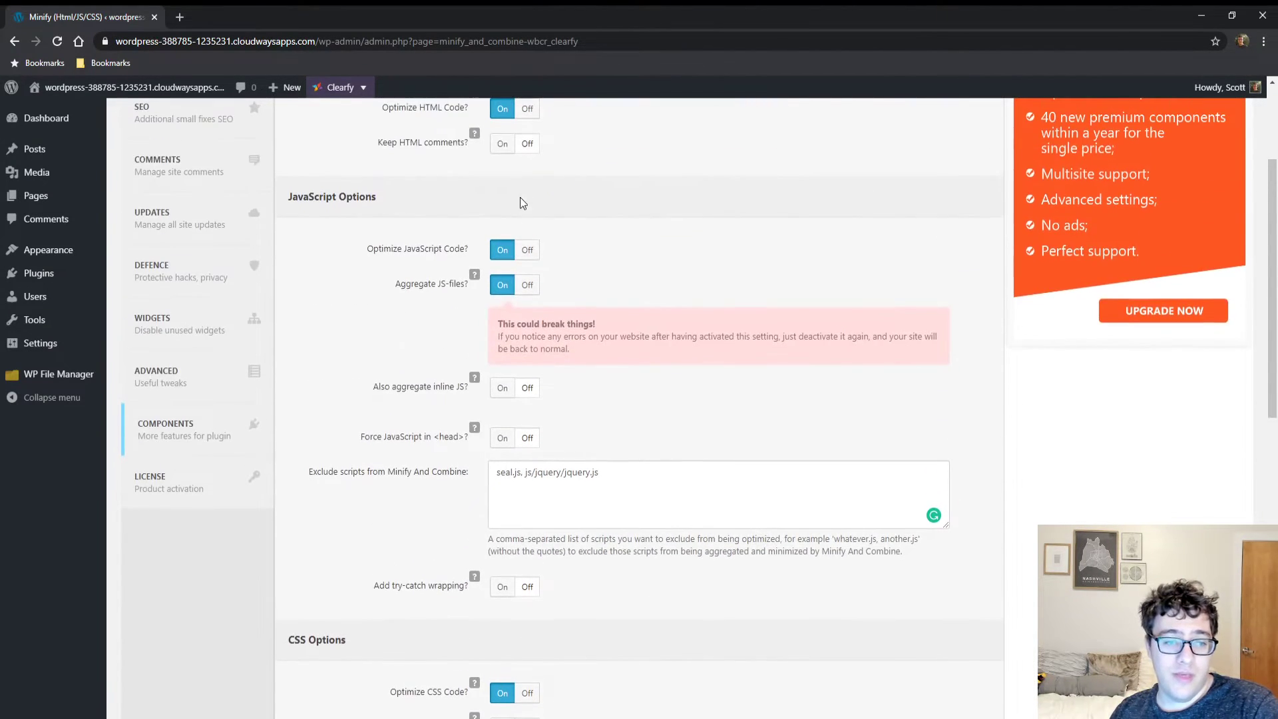
scroll(499, 333, down, 6)
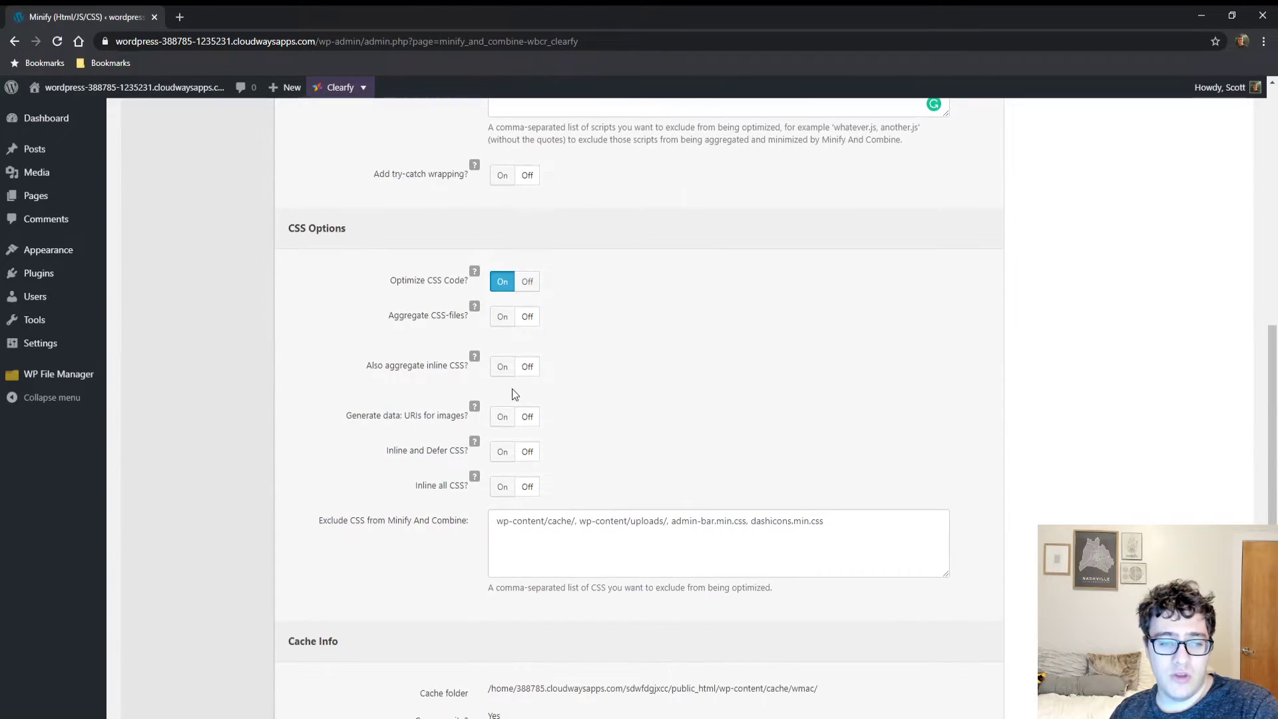
Turn on Generate data: URIs for images in the CSS Options and leave Inline and Defer CSS off.
click(502, 417)
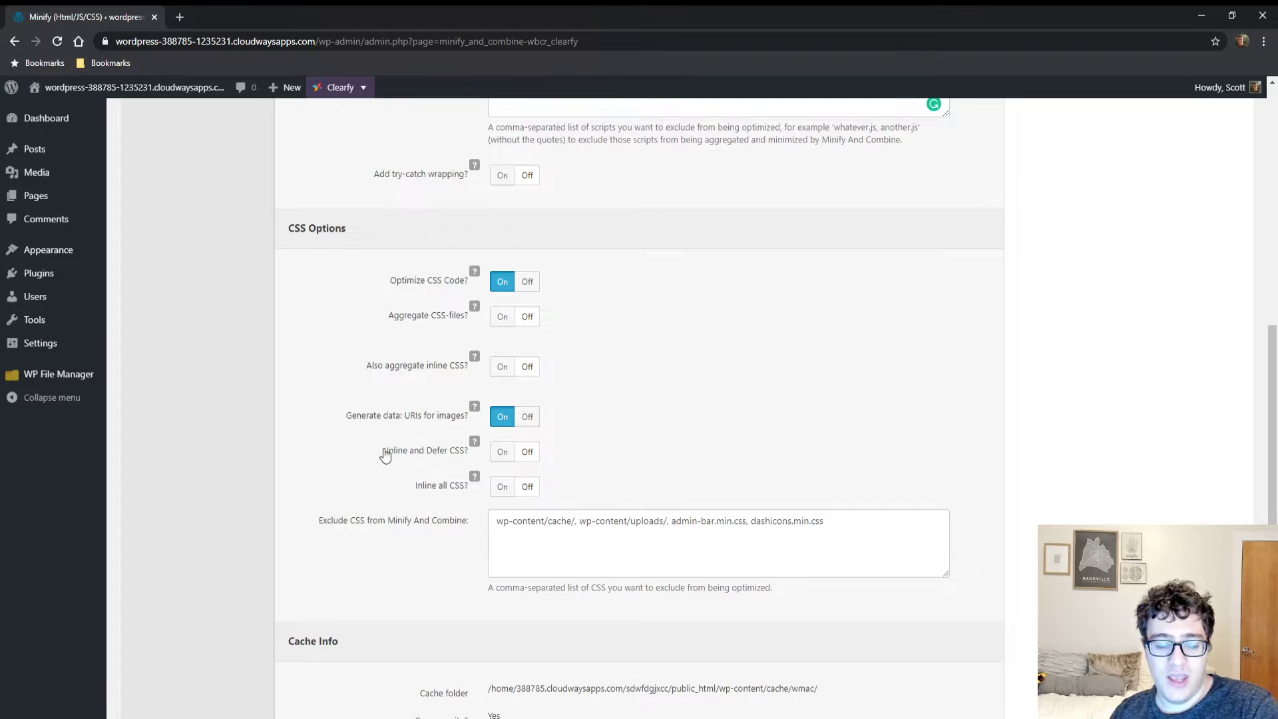
drag(370, 451, 508, 448)
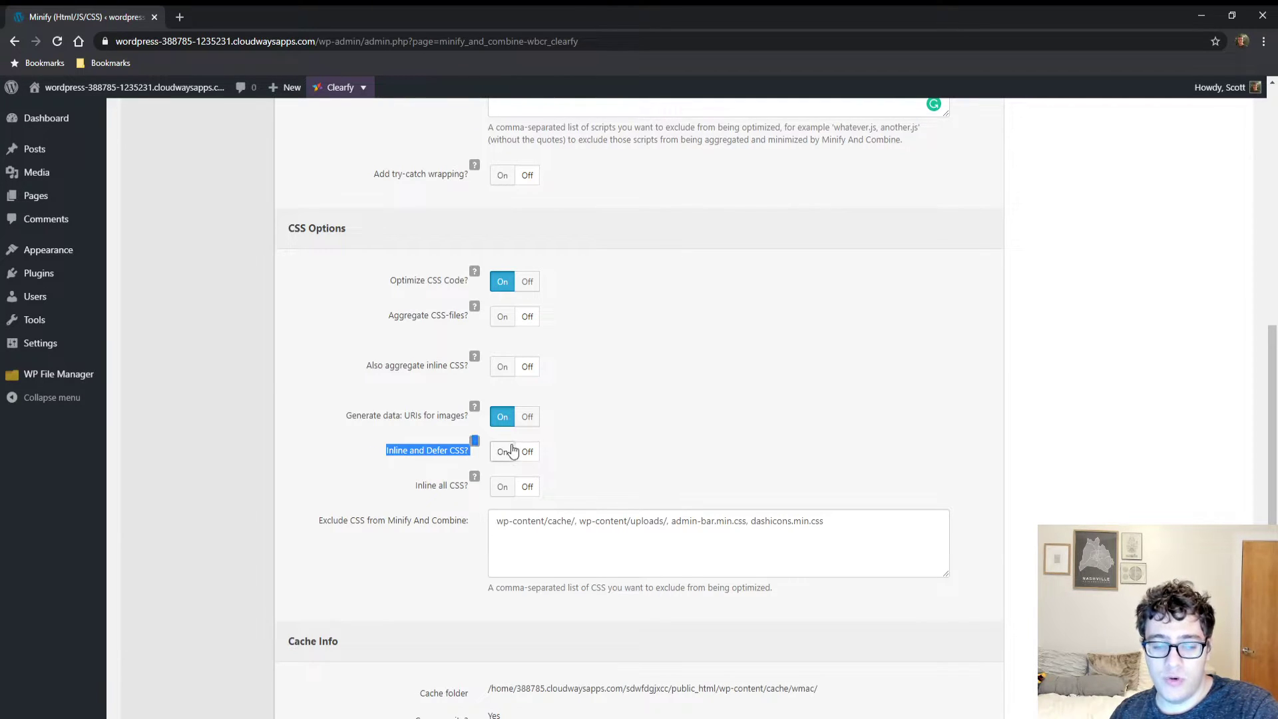
click(628, 450)
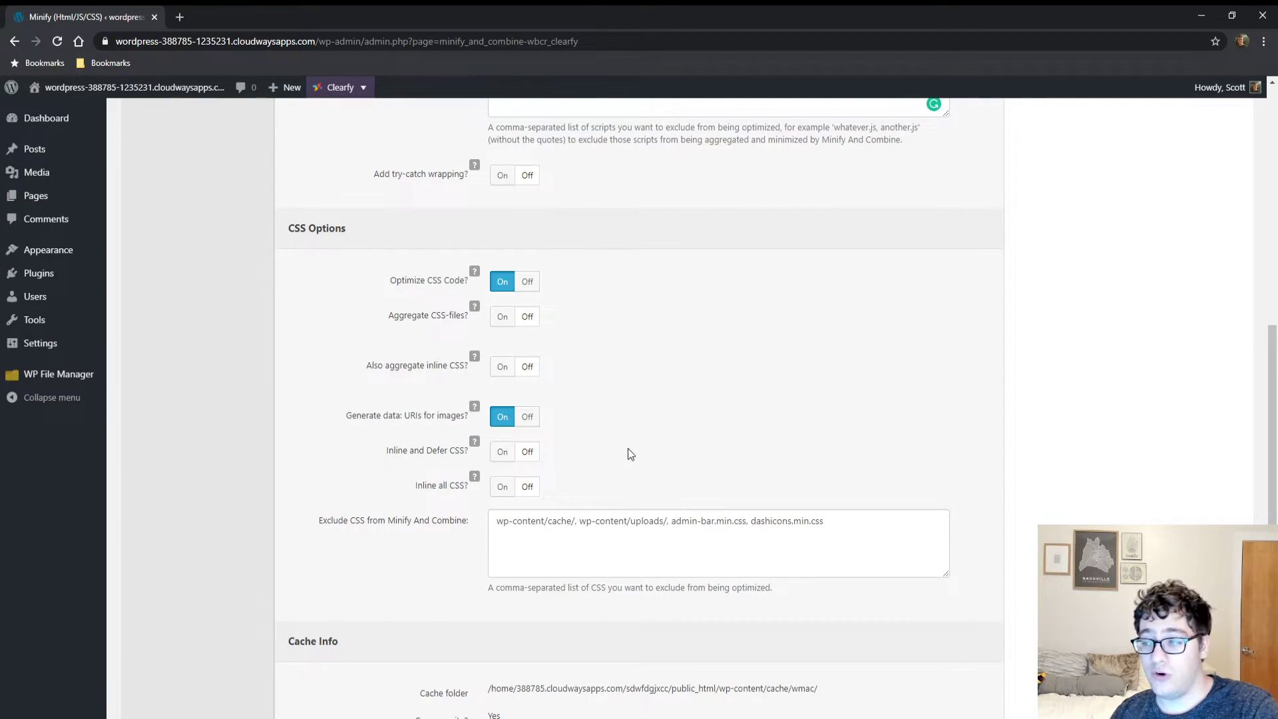
click(504, 452)
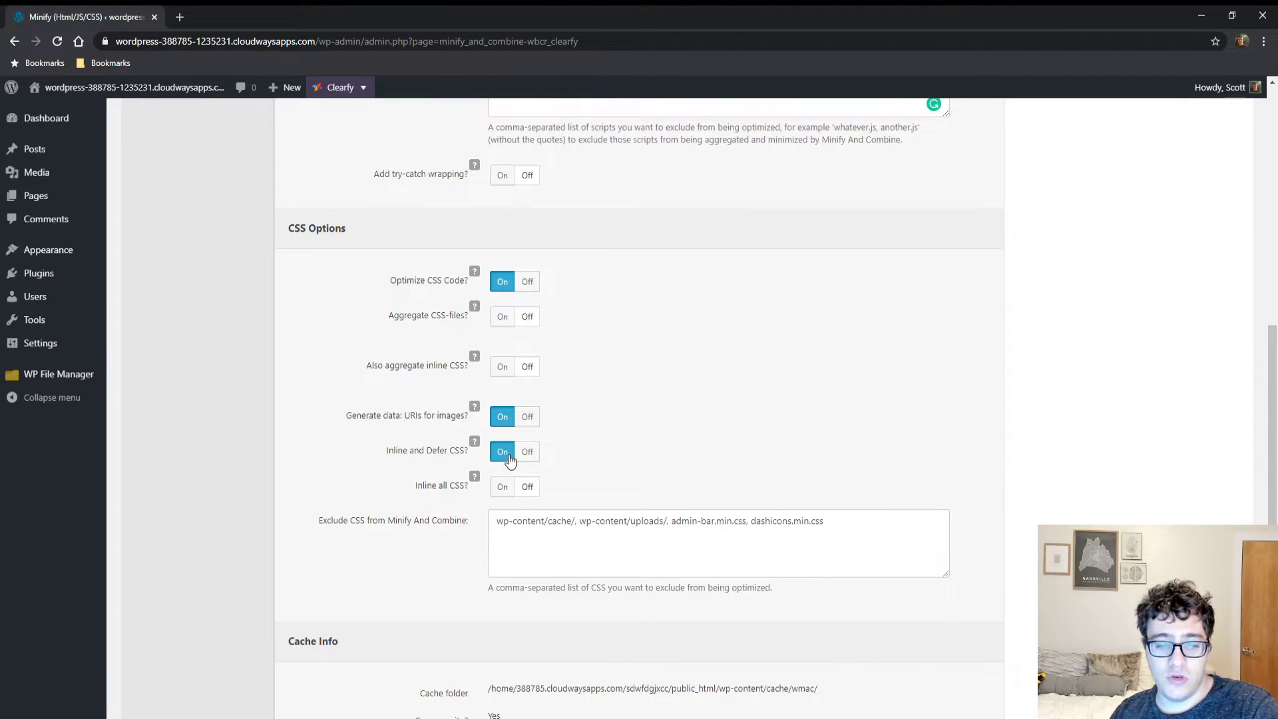
click(521, 459)
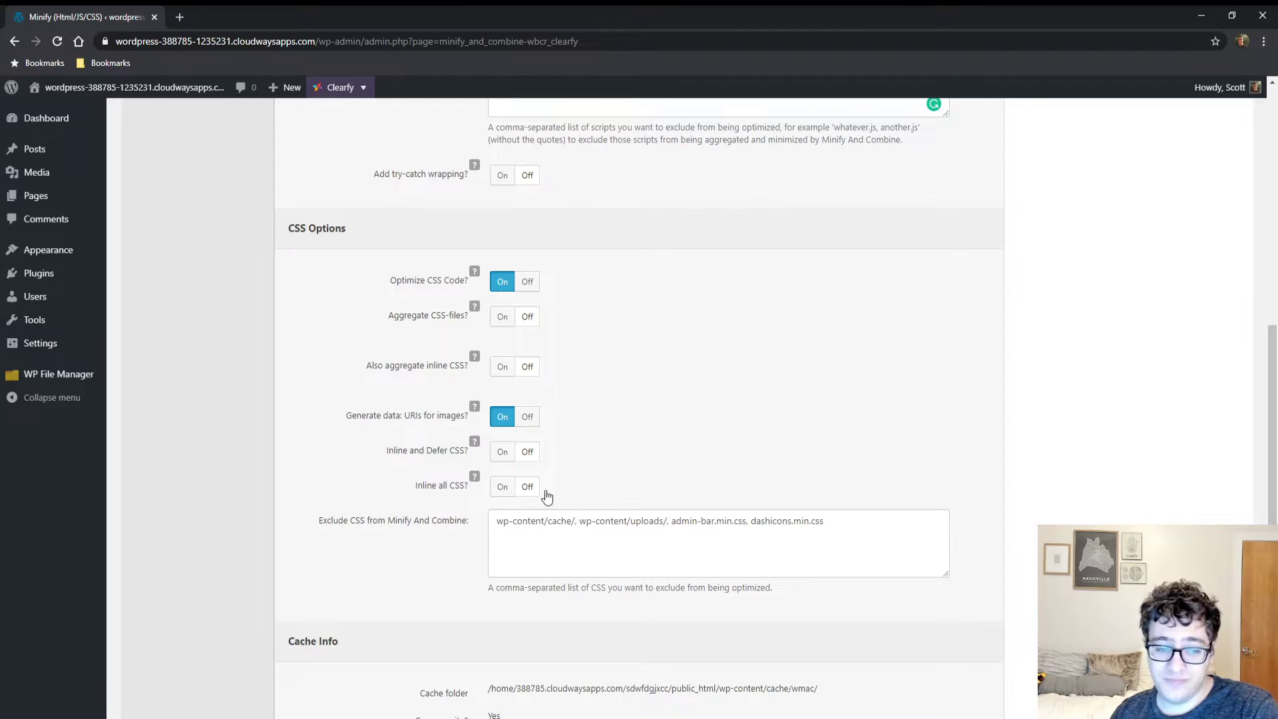
Review the Assets manager settings, leaving Disable assets manager on front off.
scroll(568, 474, down, 3)
scroll(617, 510, up, 10)
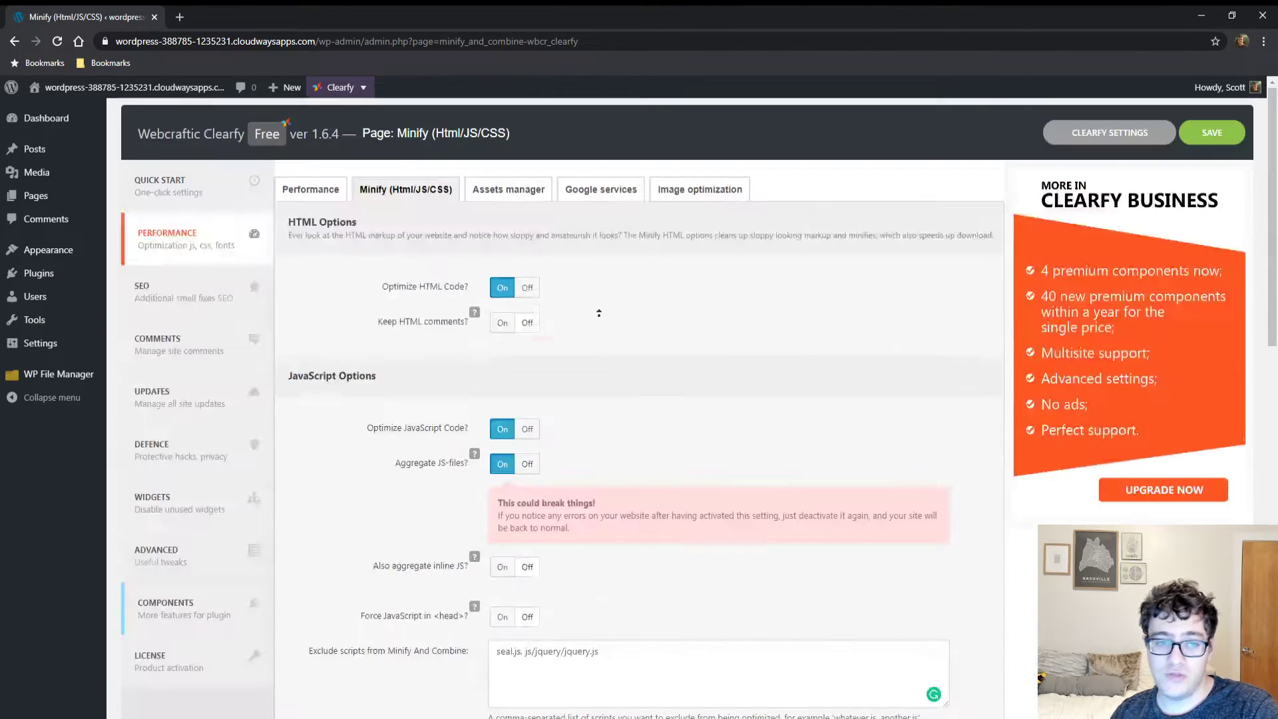
click(518, 199)
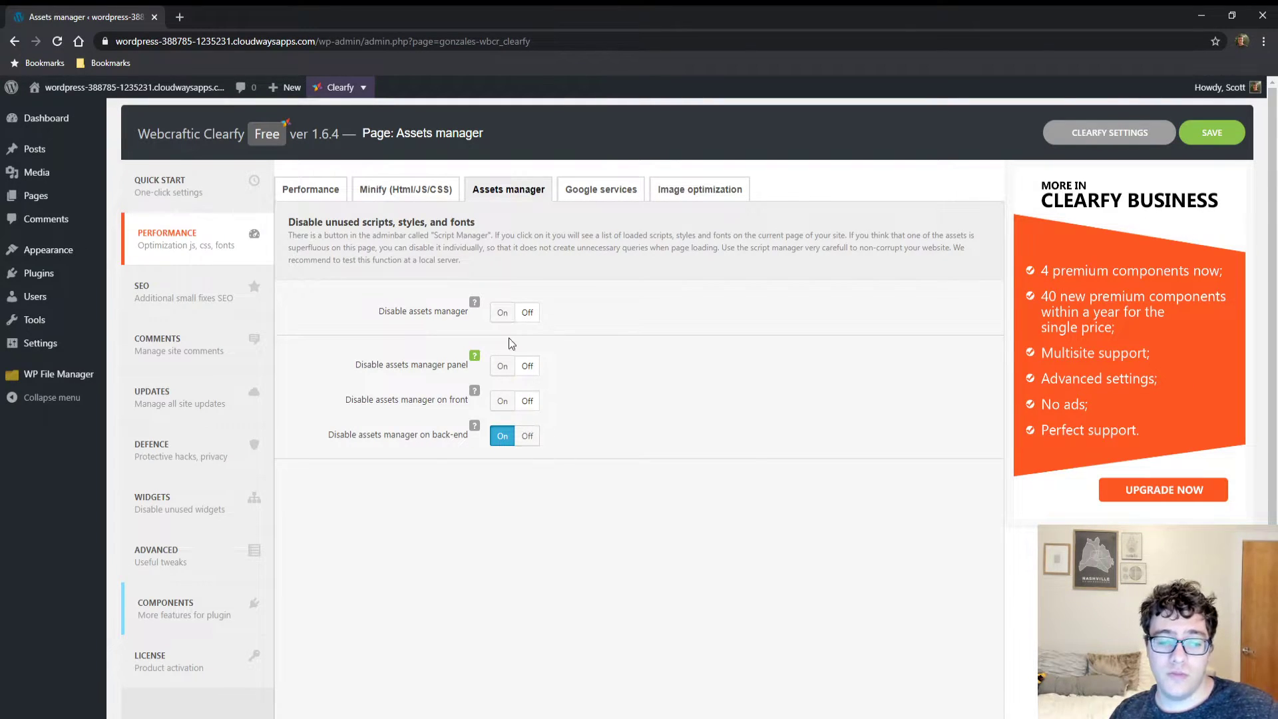
mouse_move(315, 97)
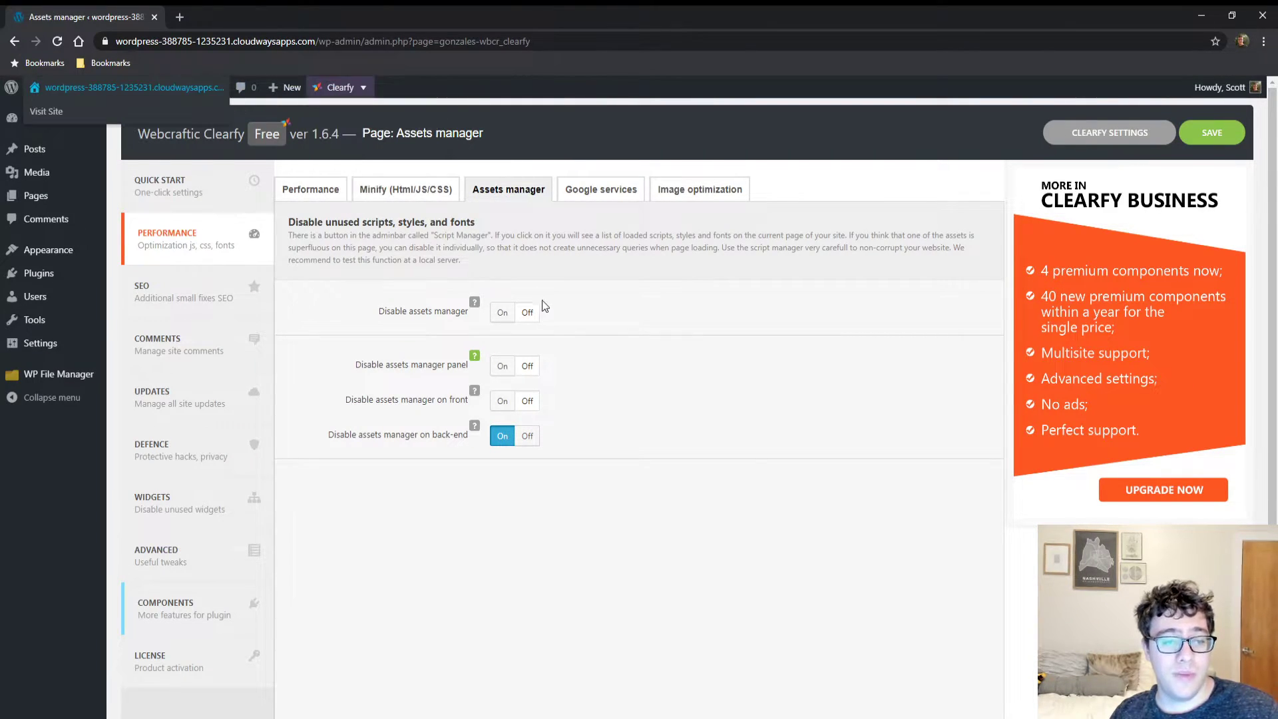
click(505, 401)
click(527, 403)
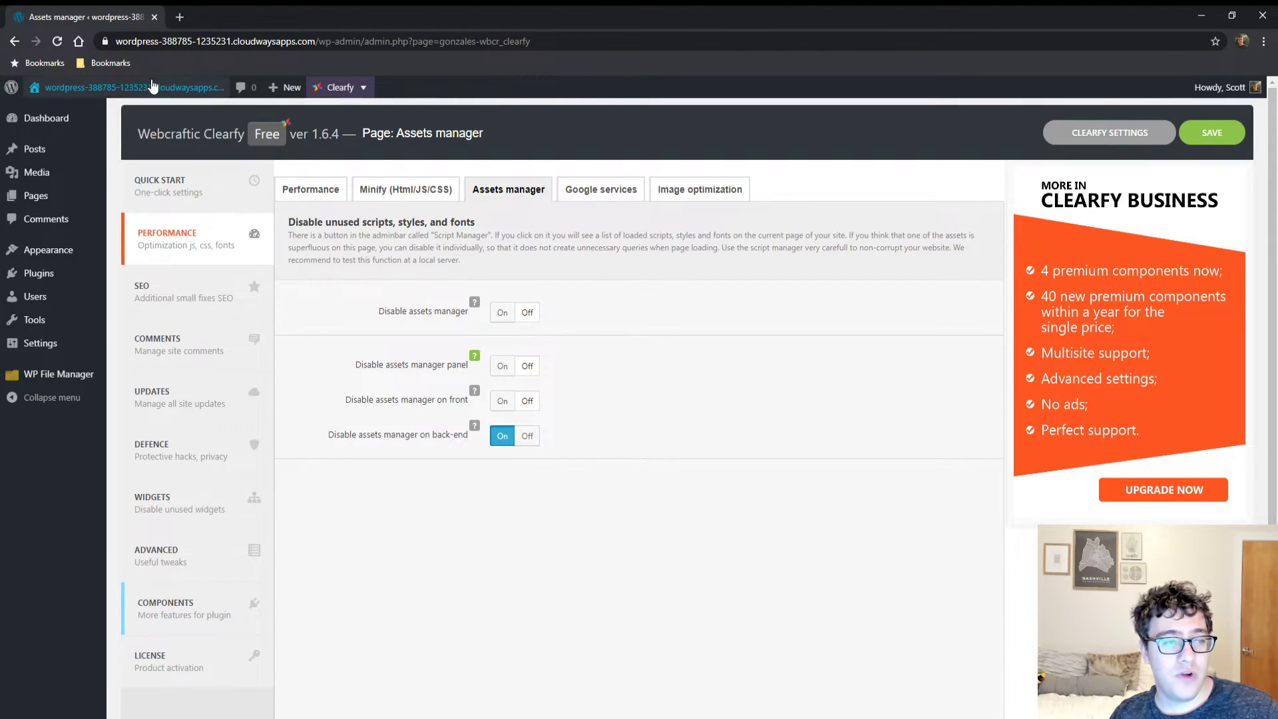
Open the site's front page in a new browser tab, launch Clearfy's Assets Manager for it and check the total size and plugin assets.
middle_click(133, 87)
click(213, 8)
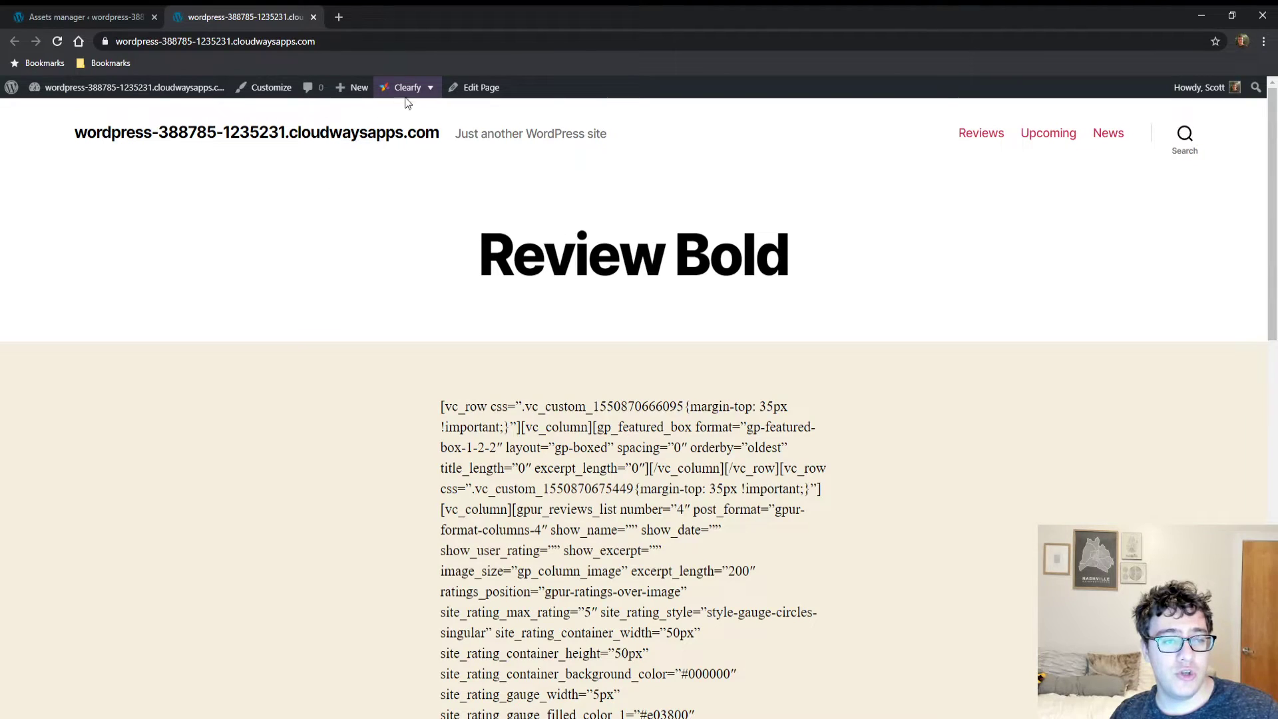
mouse_move(439, 88)
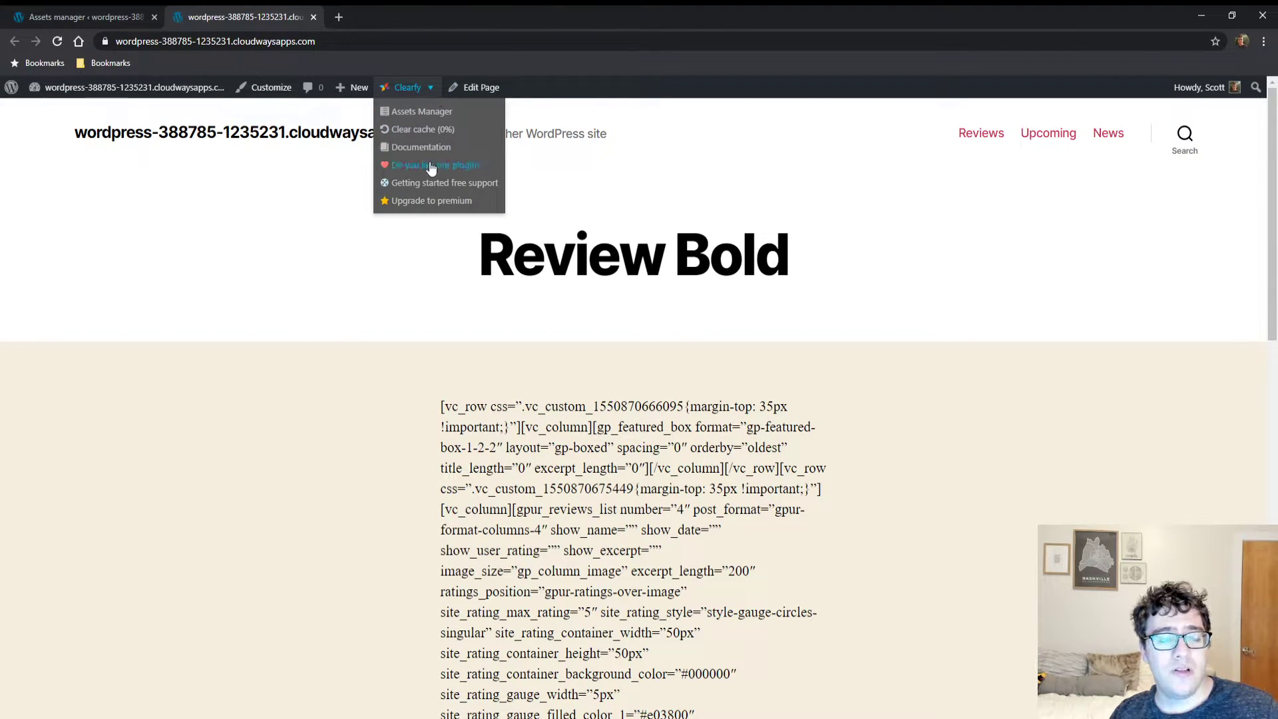
click(438, 126)
click(438, 114)
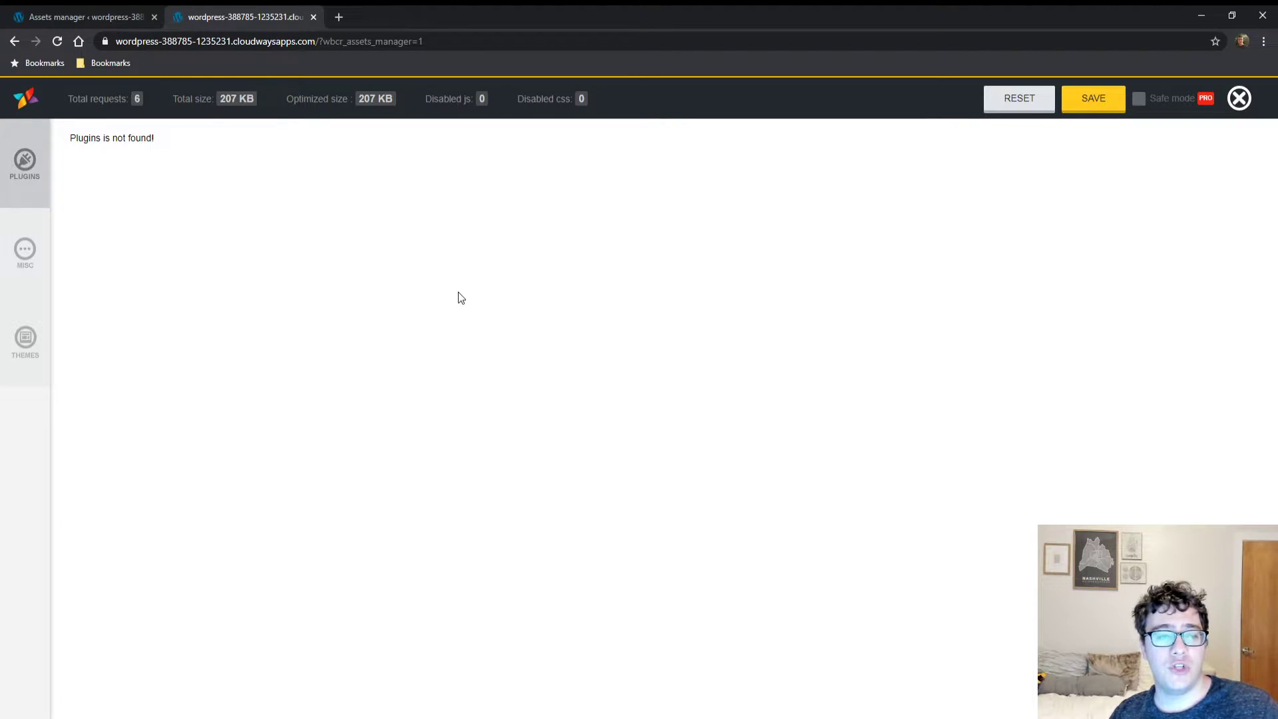
drag(218, 104, 253, 104)
drag(50, 213, 165, 186)
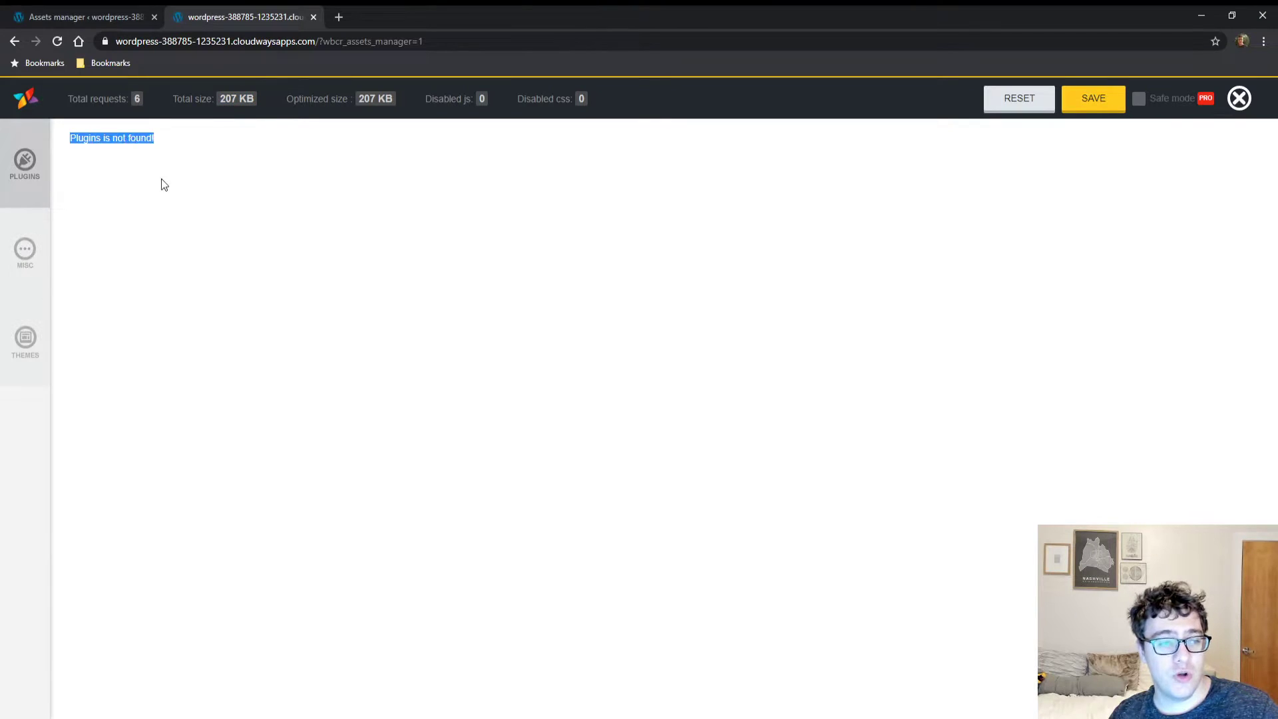
Disable the hoverintent-js script where Current URL equals / among the miscellaneous assets, and view the theme assets.
click(24, 257)
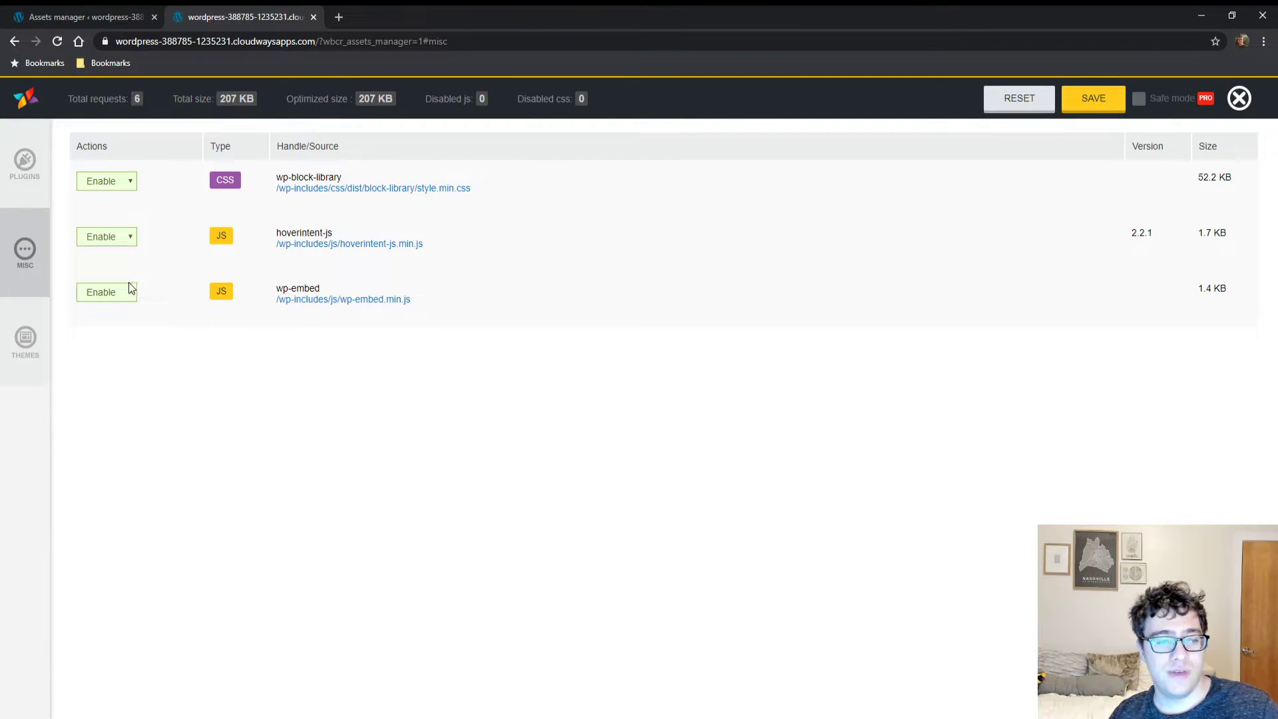
click(114, 261)
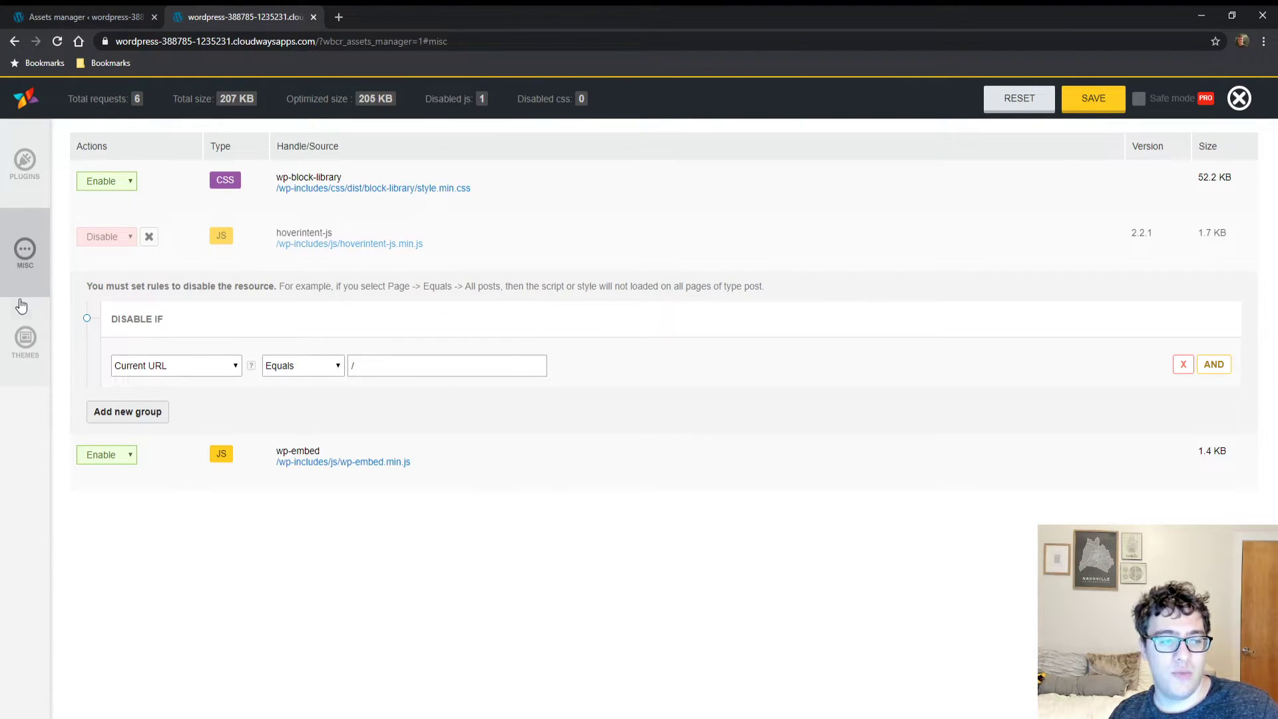
click(22, 351)
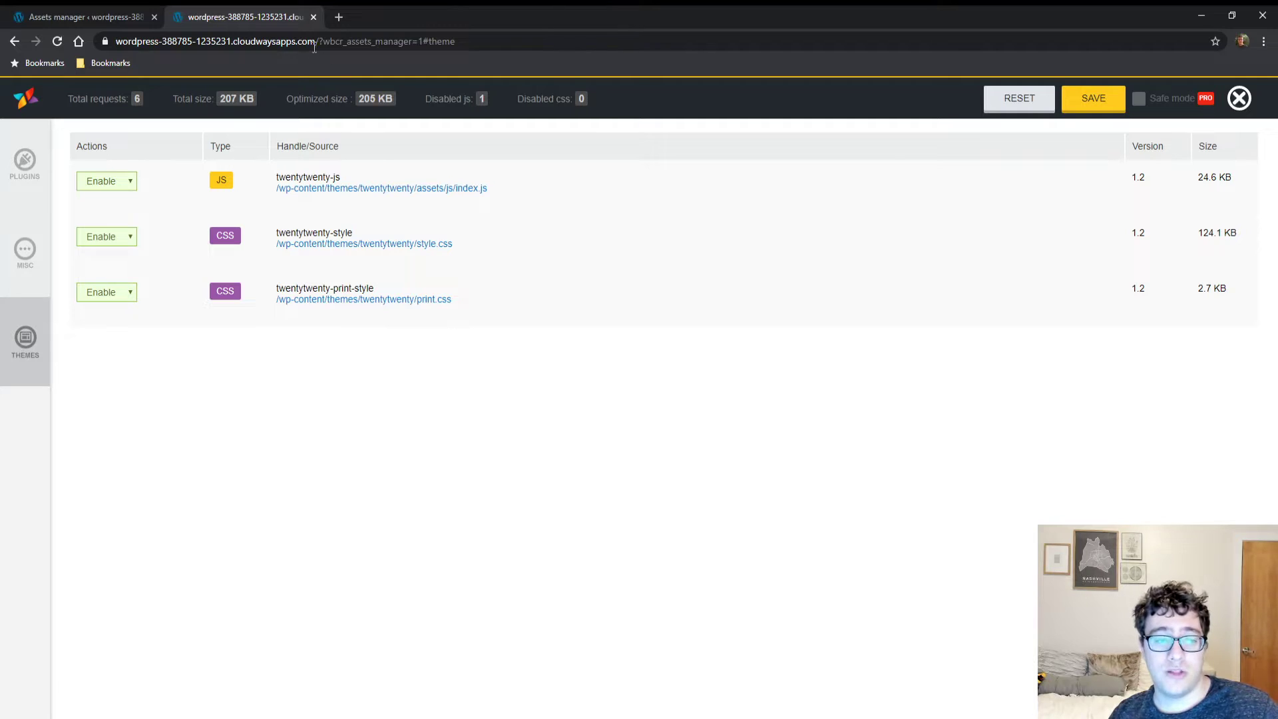
Return to the Clearfy settings and review the Google services options, leaving Google Analytics Cache off and checking the Disable Google maps help.
click(97, 20)
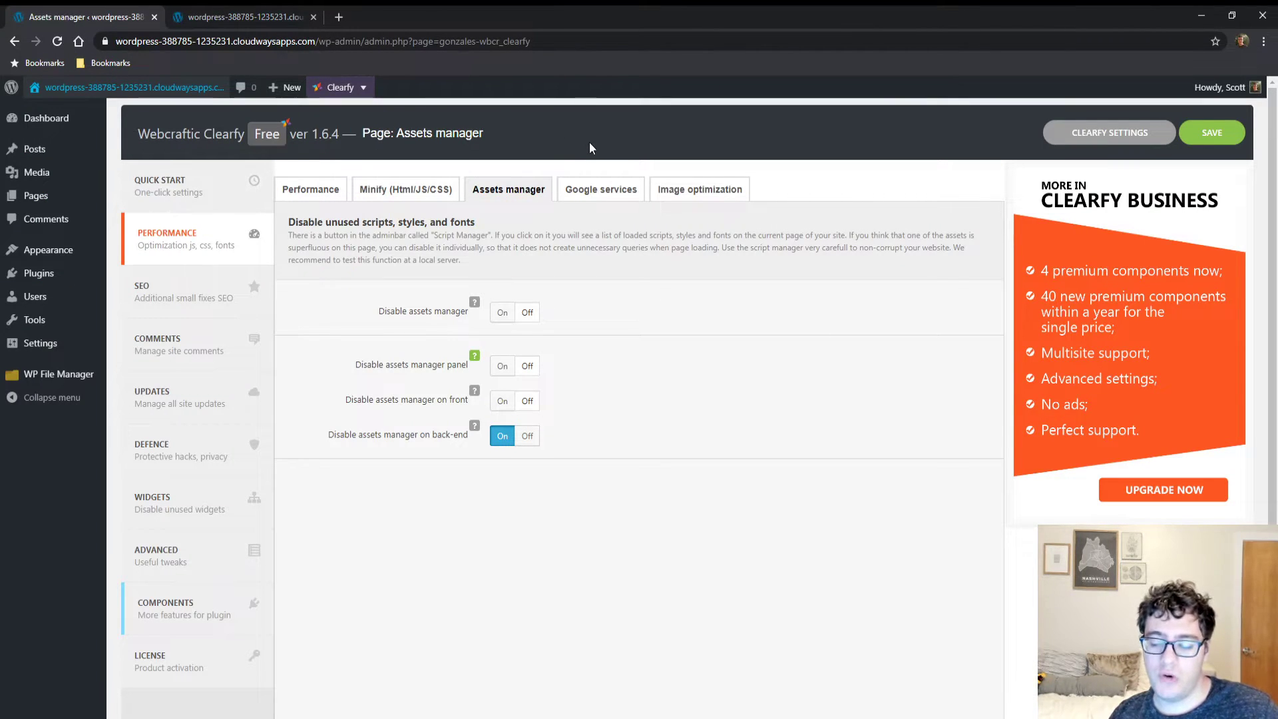
click(604, 195)
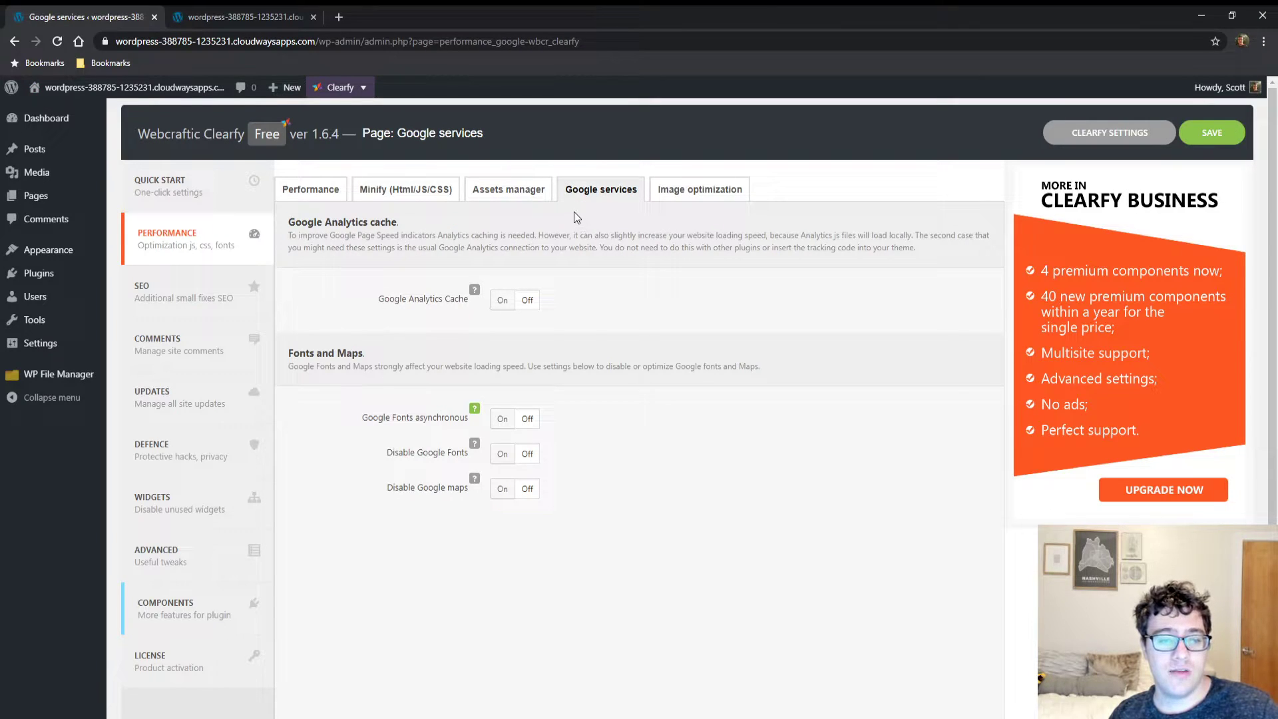
click(501, 301)
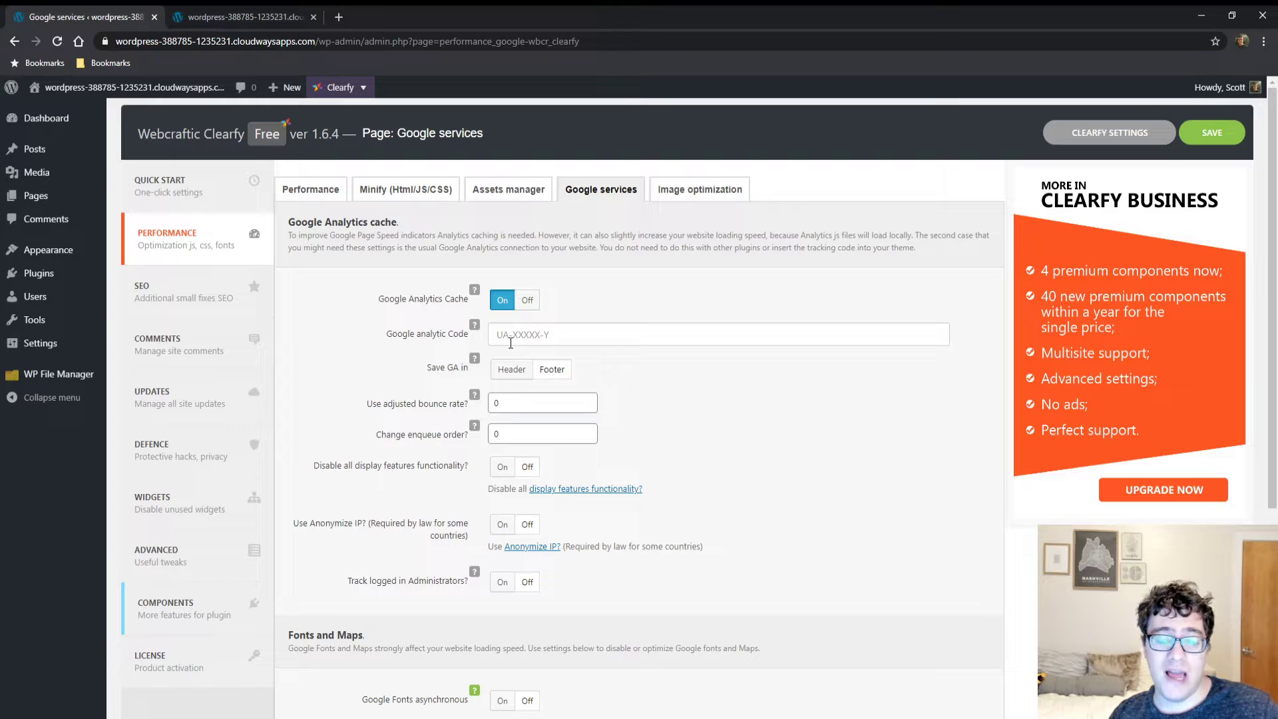
click(510, 342)
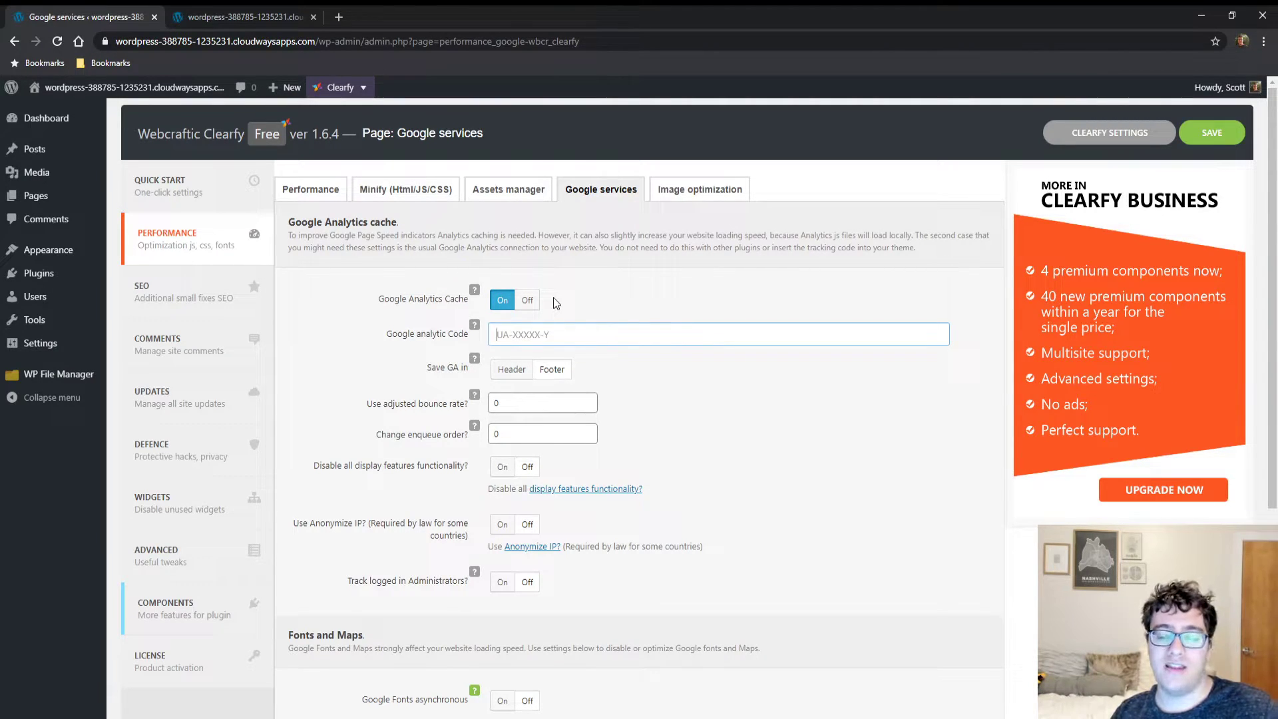
click(529, 300)
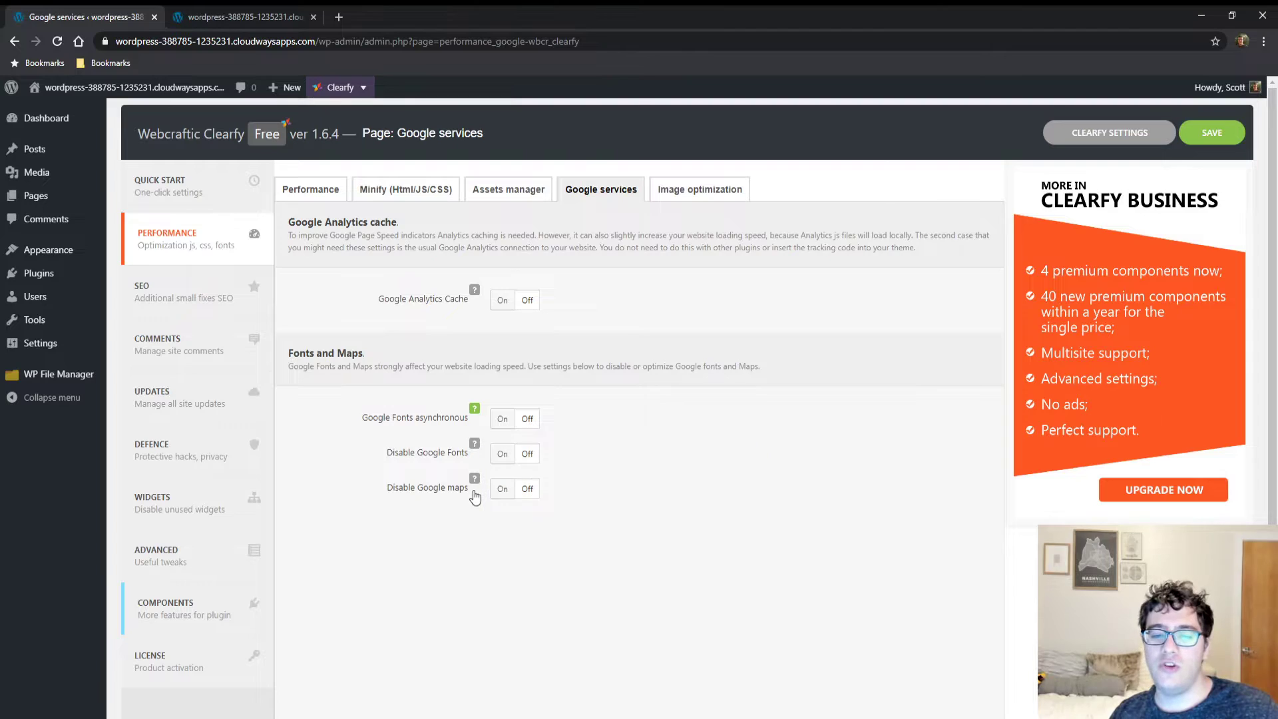
mouse_move(474, 479)
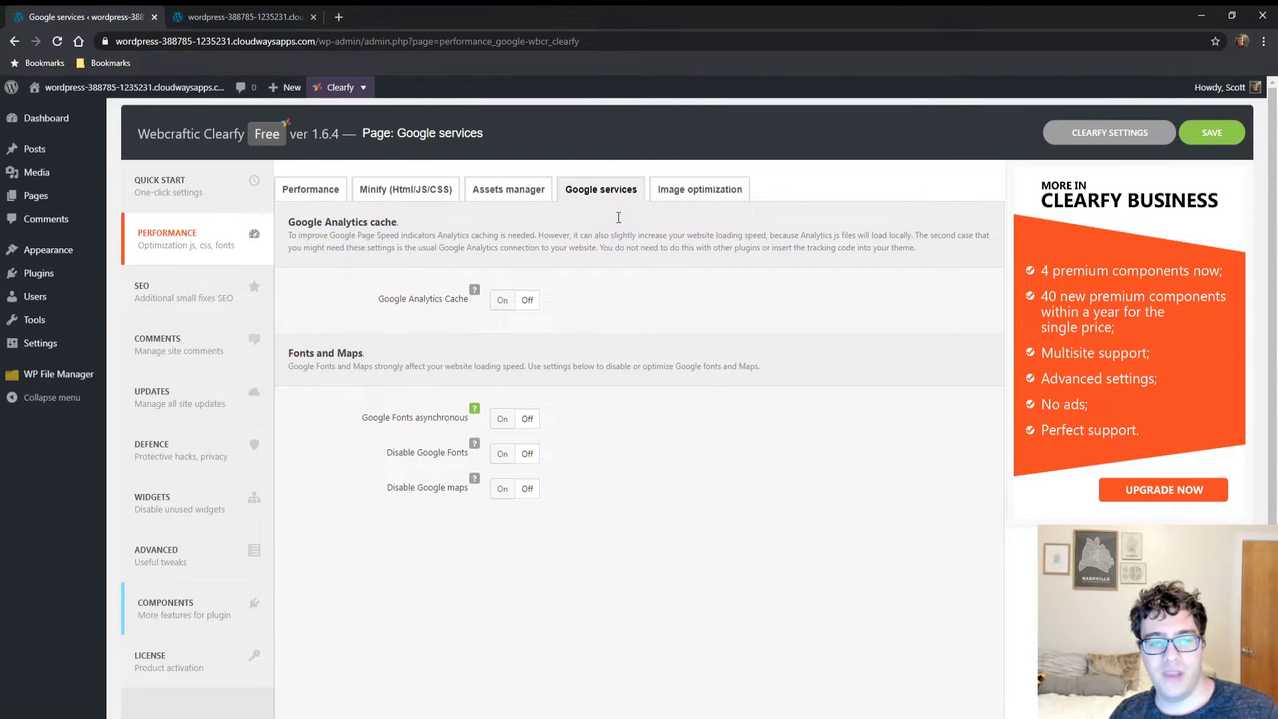
Open the Image optimization settings and read the notice about installing the Robin Image Optimizer component.
click(727, 190)
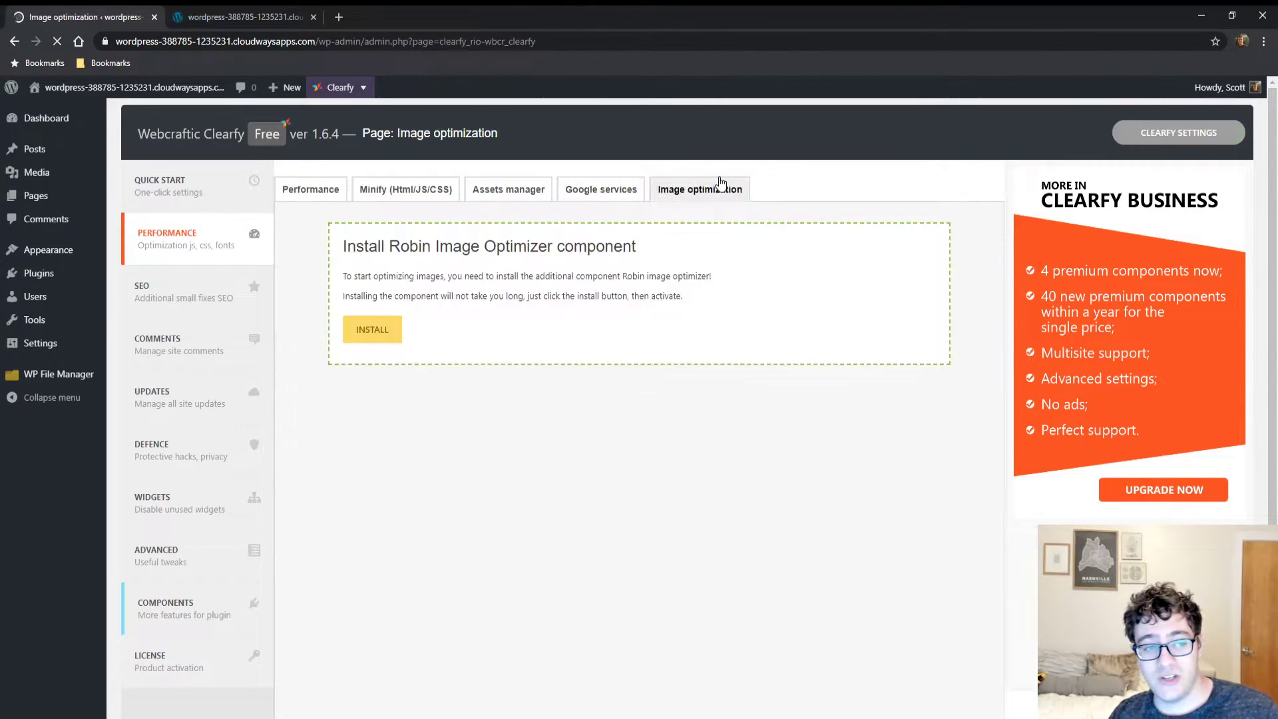
drag(376, 250, 552, 247)
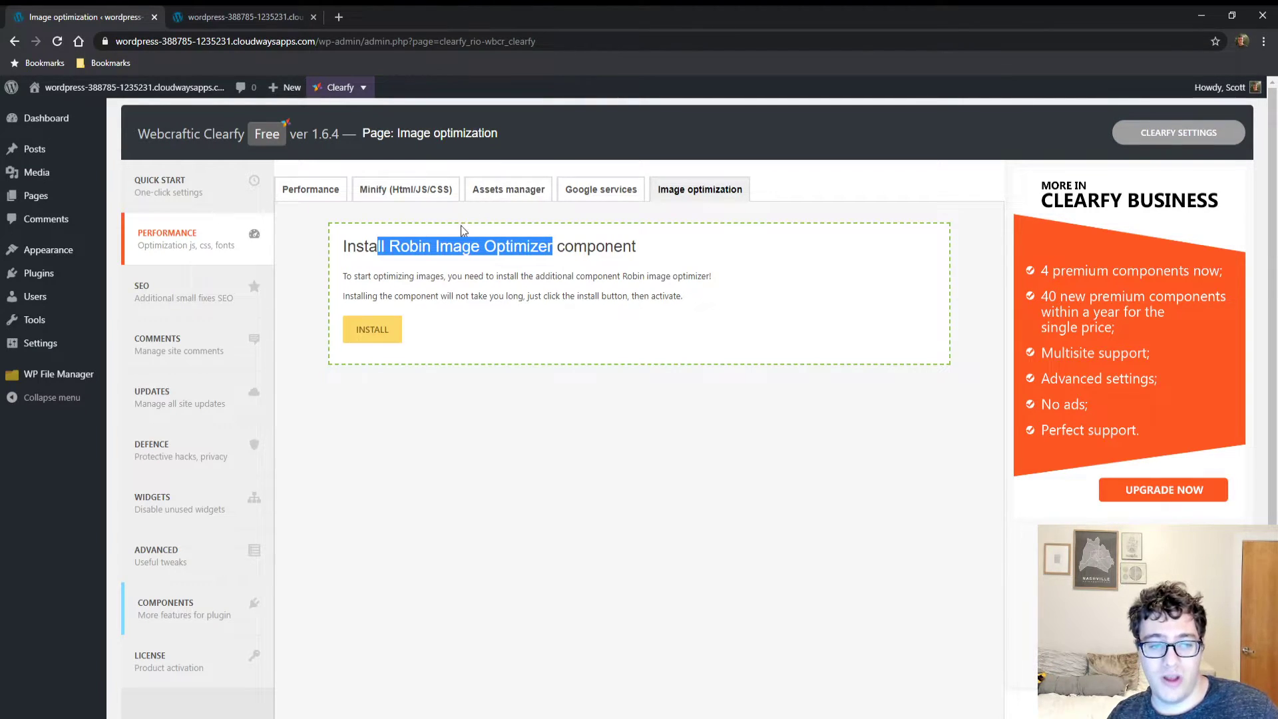
drag(321, 225, 637, 245)
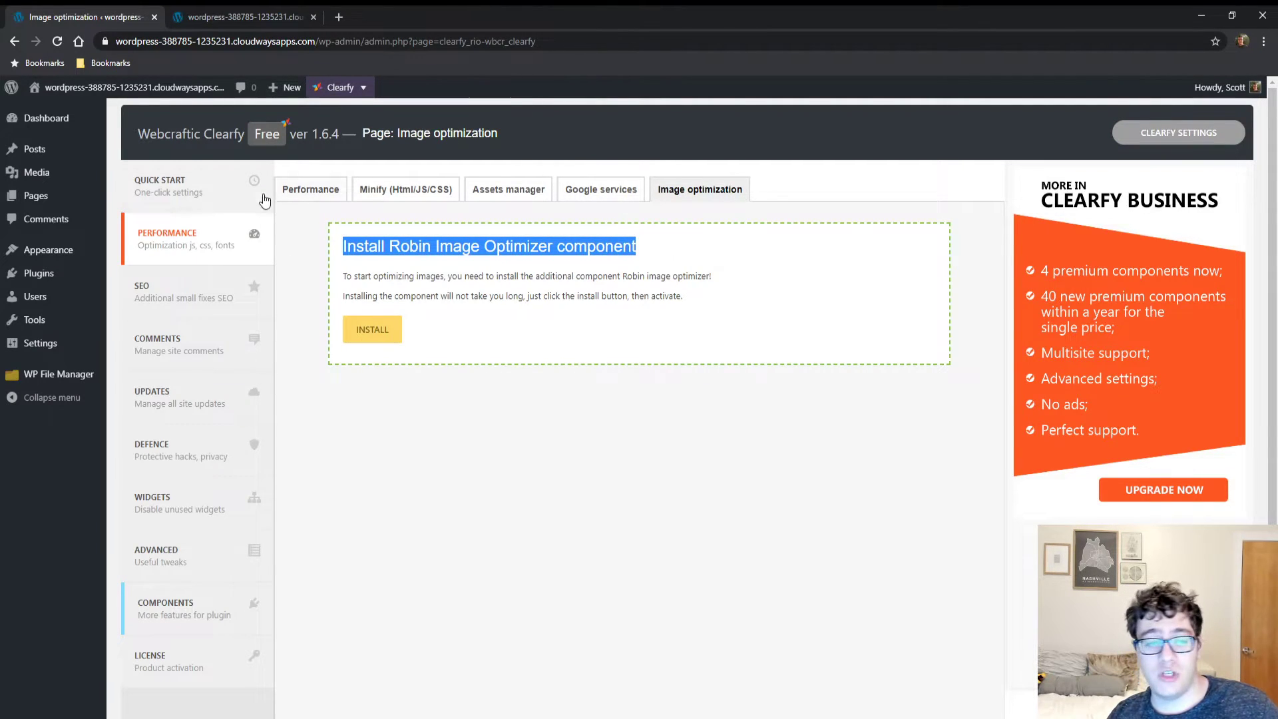
Open the SEO settings, try Automatically set the alt attribute on and back off, and read the help for it and Create right robots.txt.
click(228, 283)
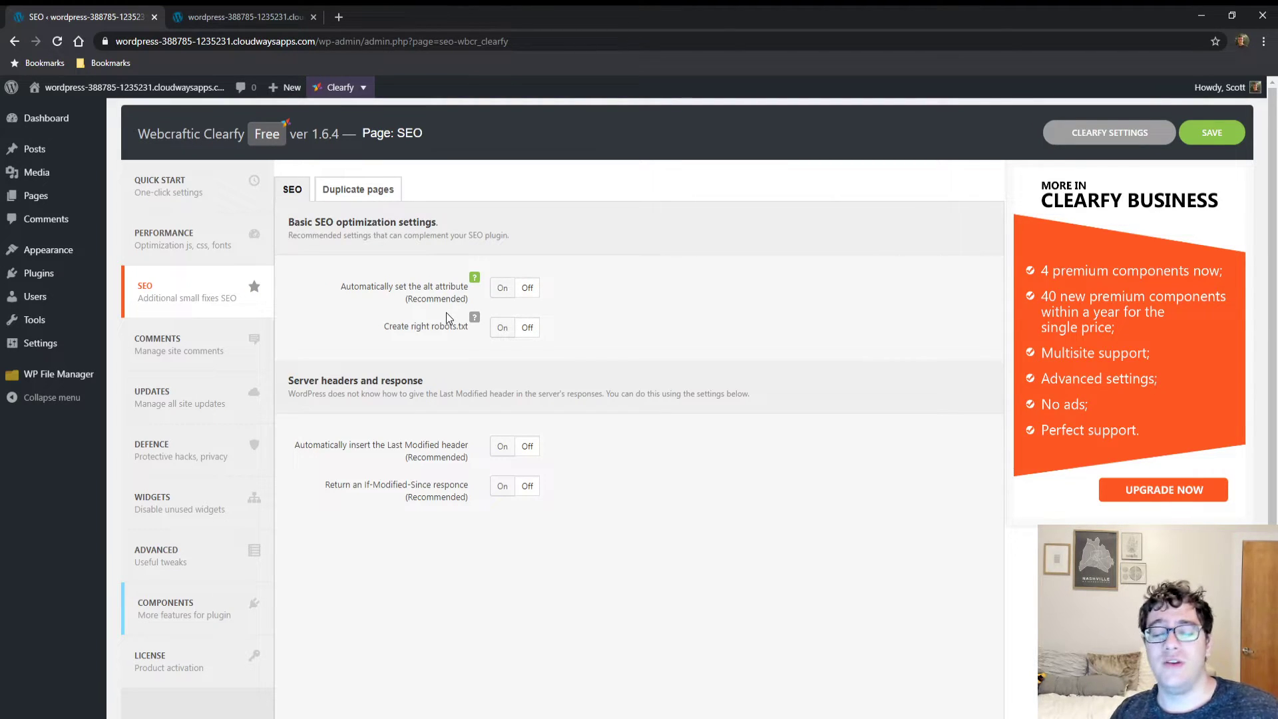
click(502, 294)
click(522, 284)
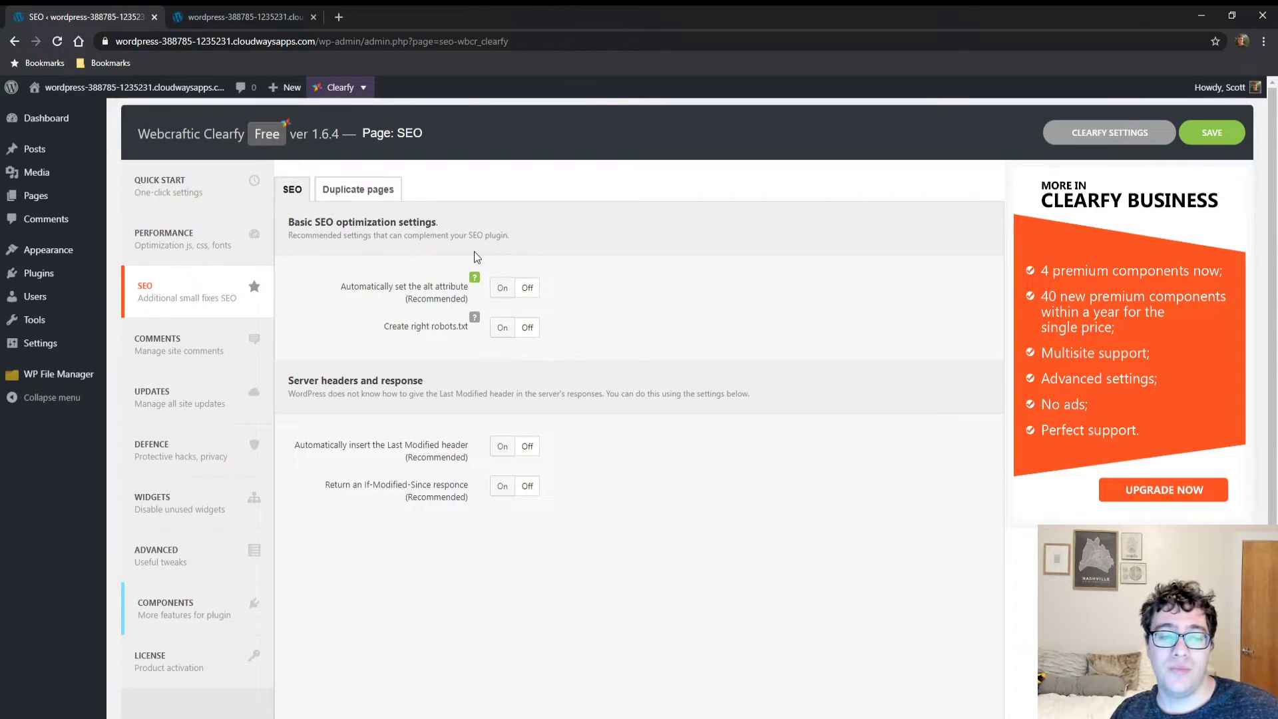
mouse_move(474, 279)
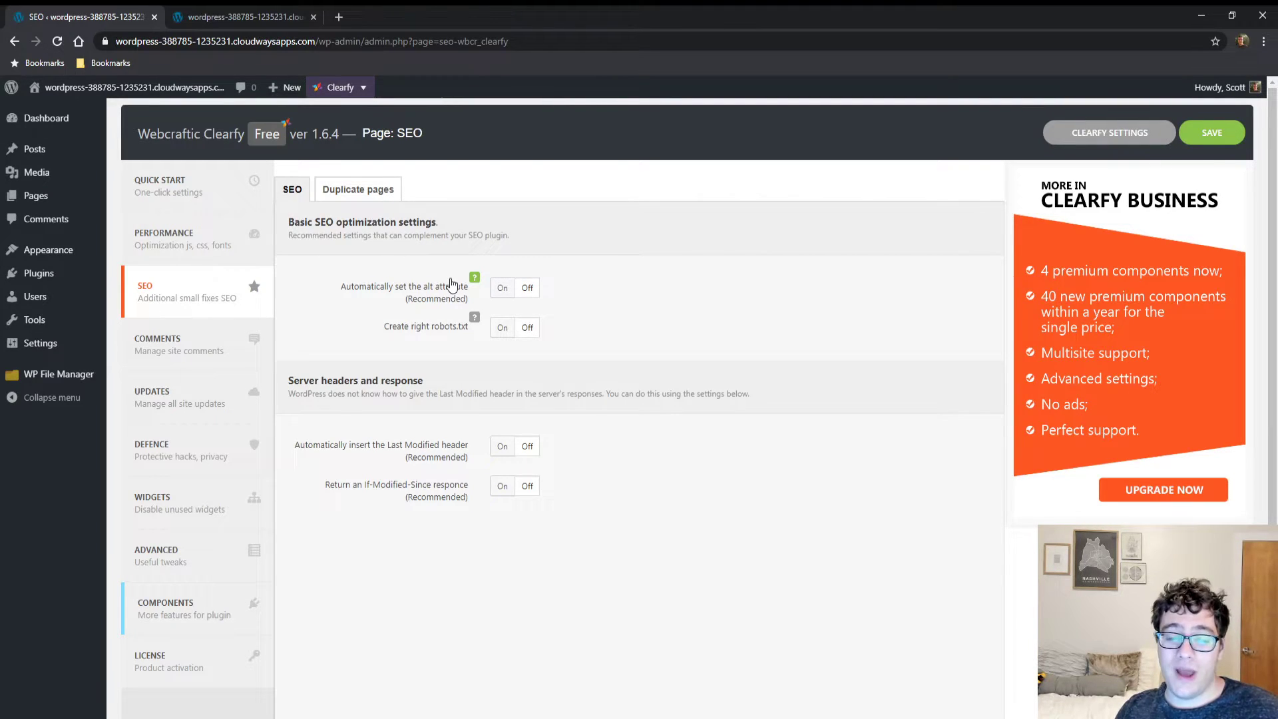
mouse_move(474, 326)
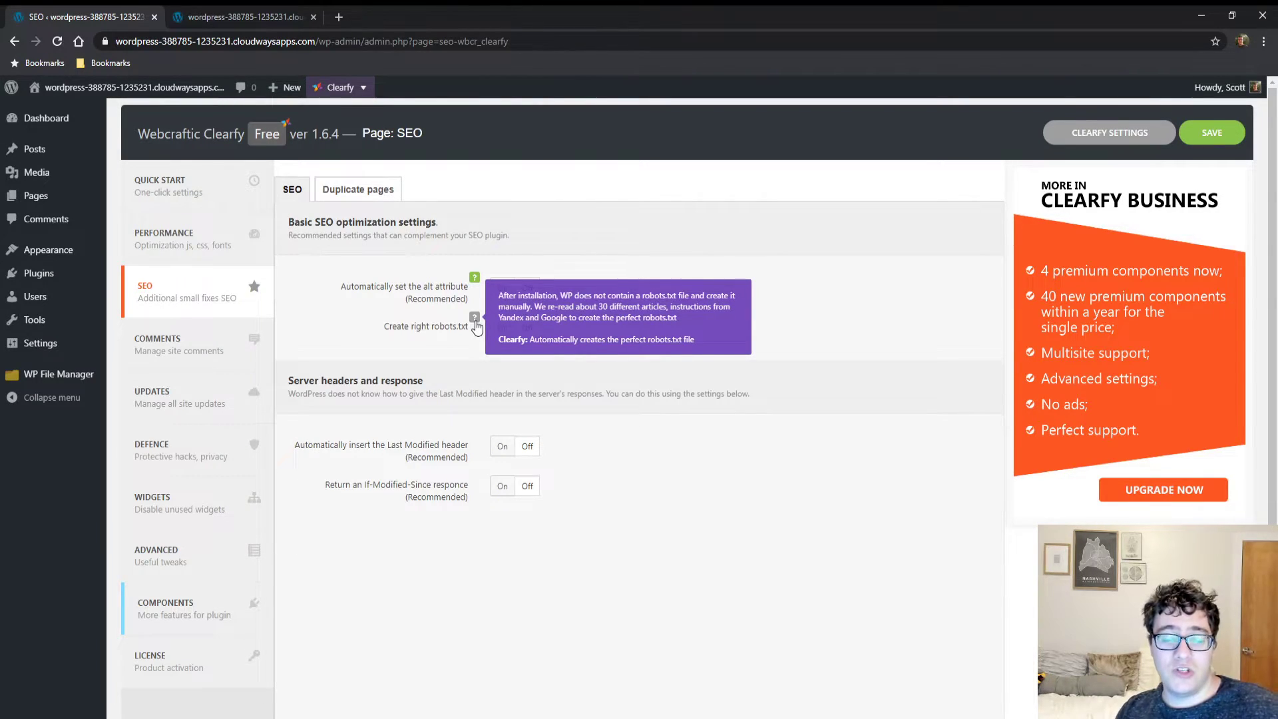
Preview the robots.txt text by switching Create right robots.txt on and back off, and view the Duplicate pages options.
click(501, 323)
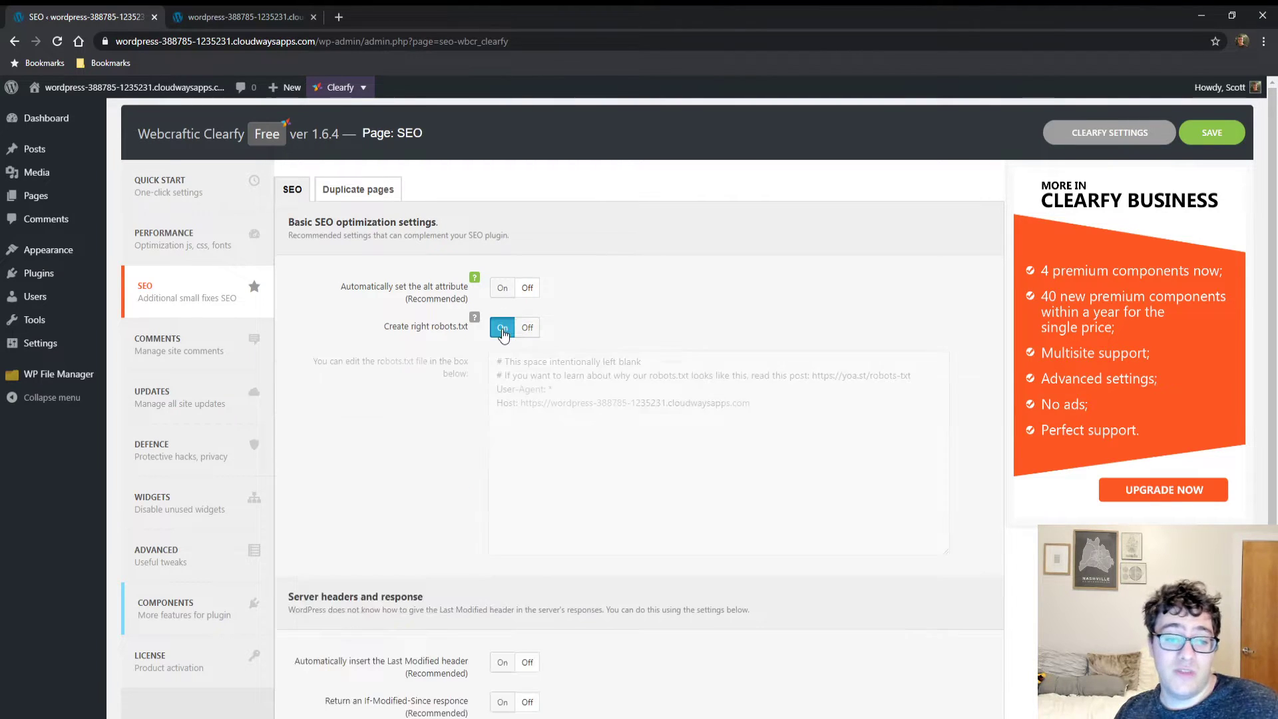
drag(787, 412, 429, 420)
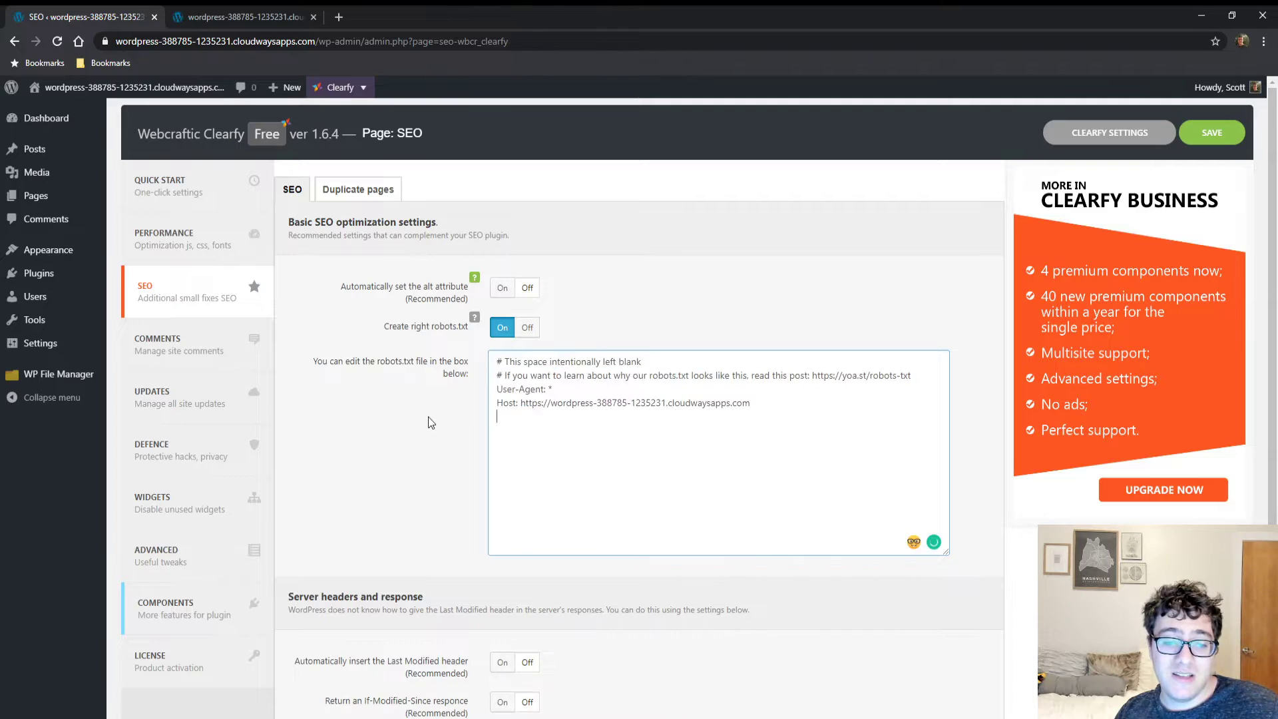
click(599, 389)
triple_click(576, 377)
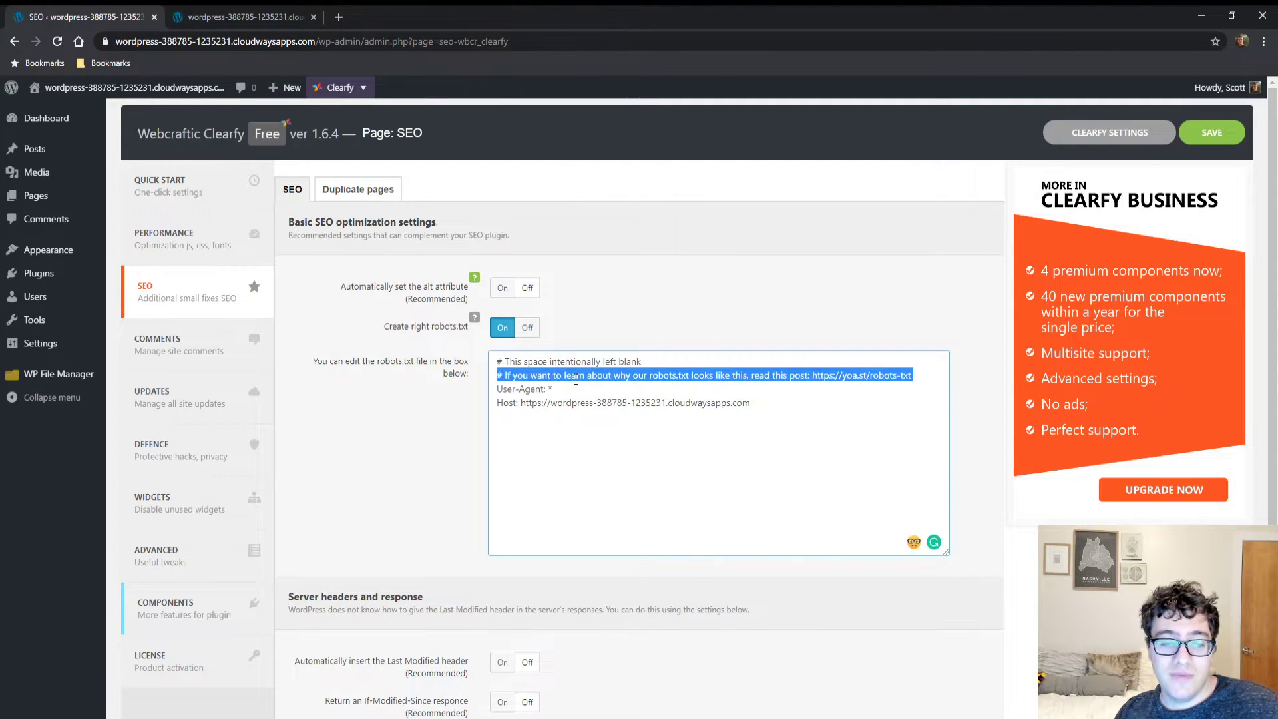
drag(753, 403, 482, 365)
click(480, 440)
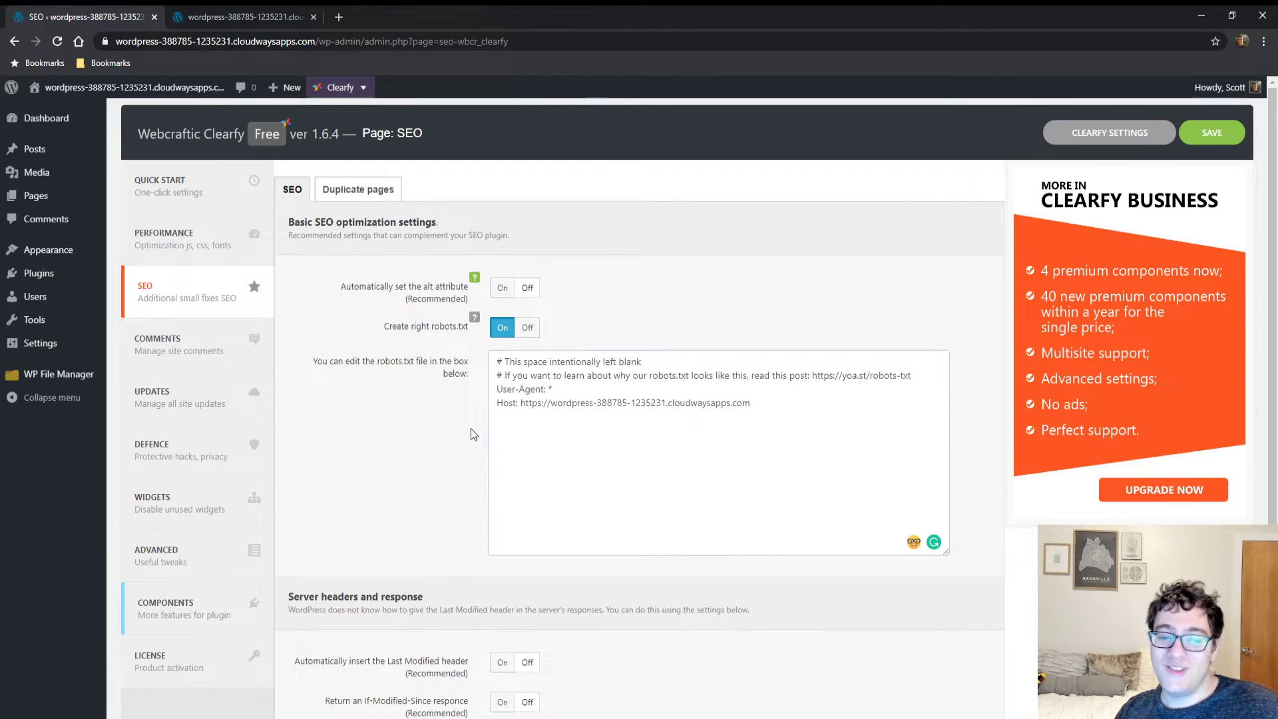
click(527, 328)
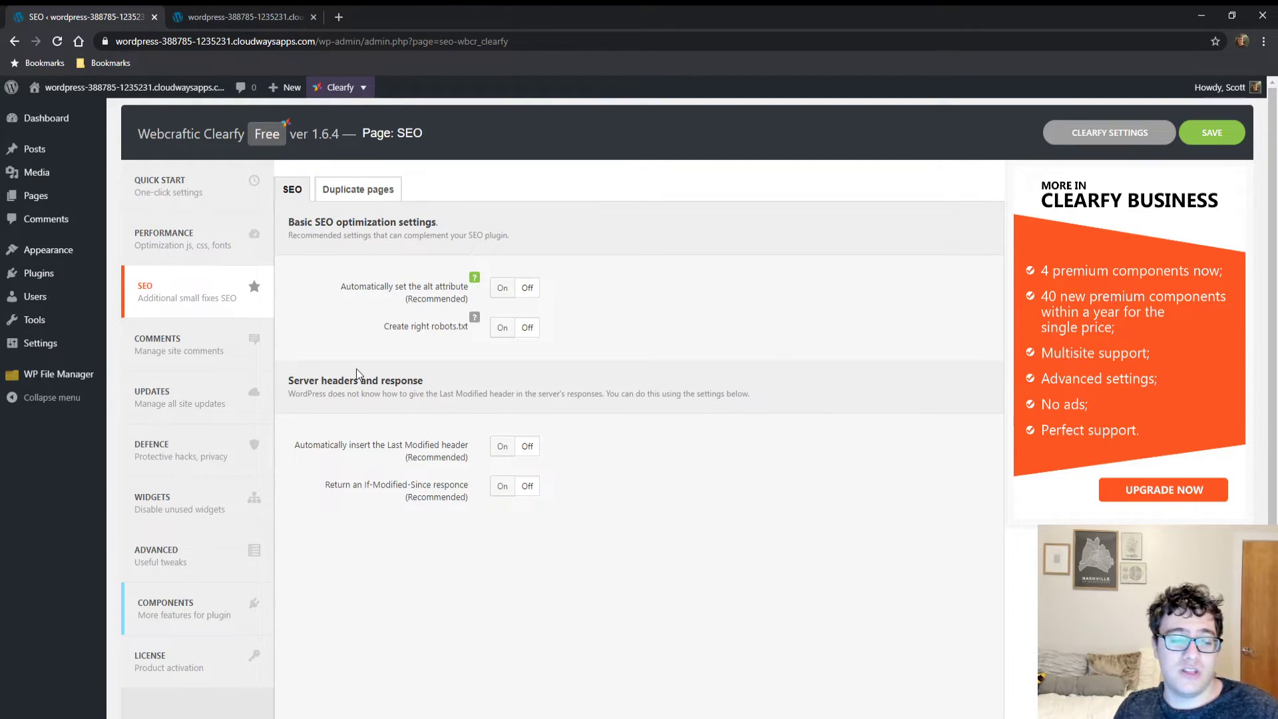
click(364, 189)
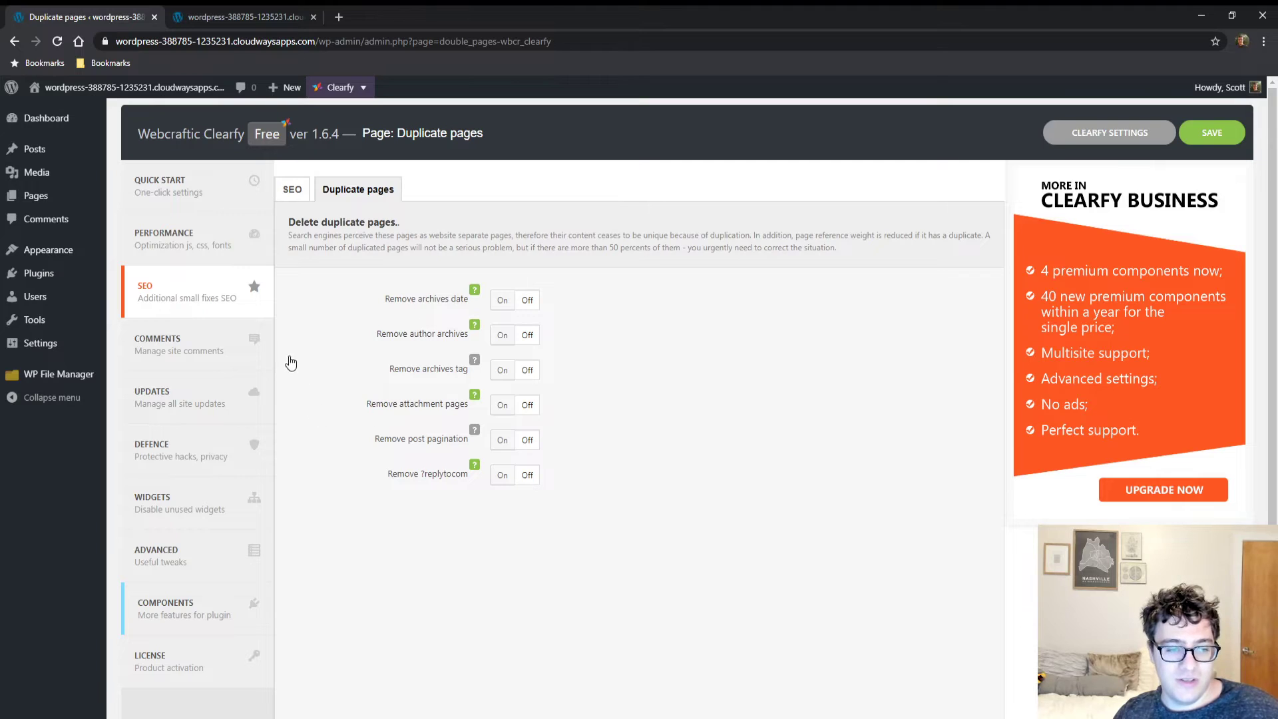
In the Comments settings, set Disable comments to On certain post types and read the help for persistent mode and external link replacement.
click(216, 350)
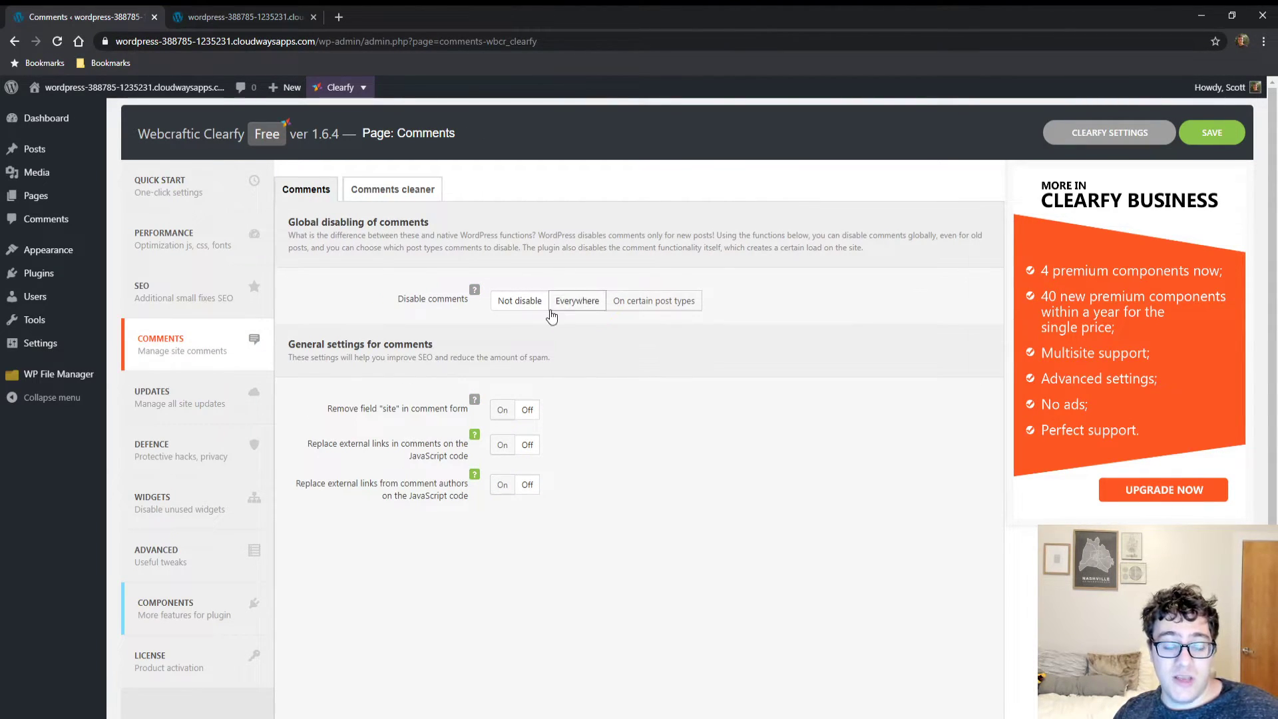
click(651, 299)
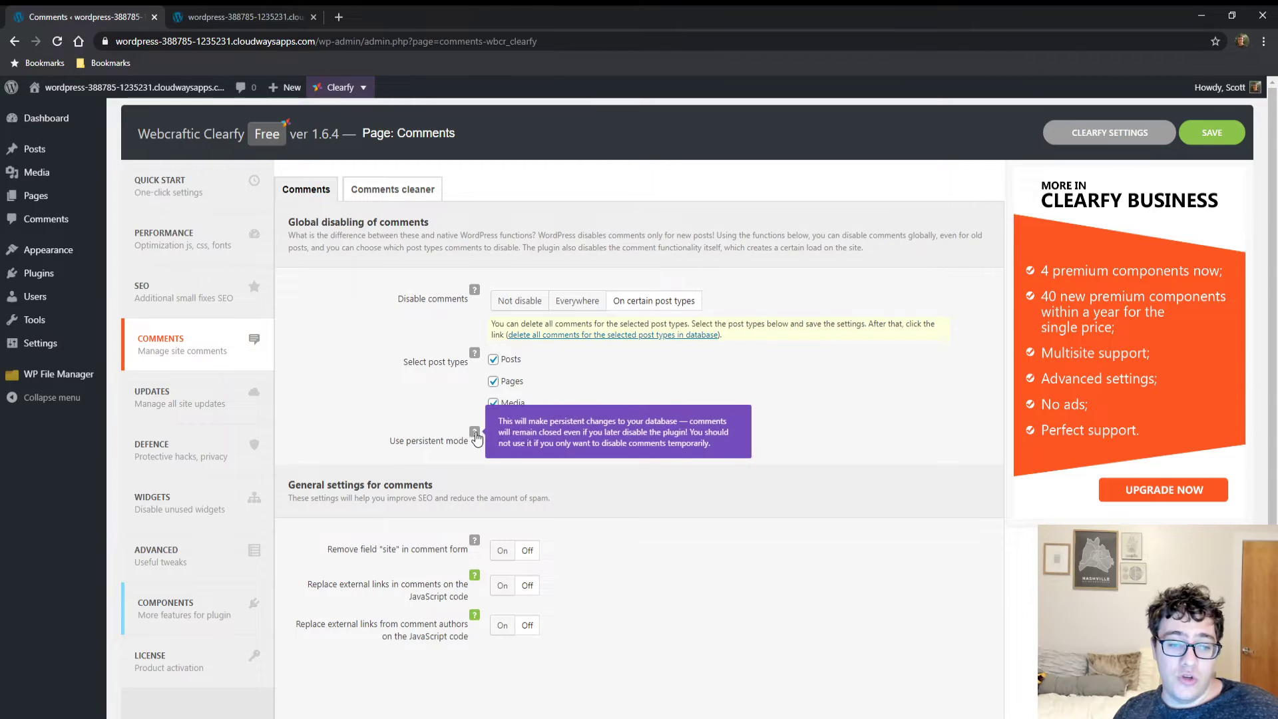
mouse_move(474, 431)
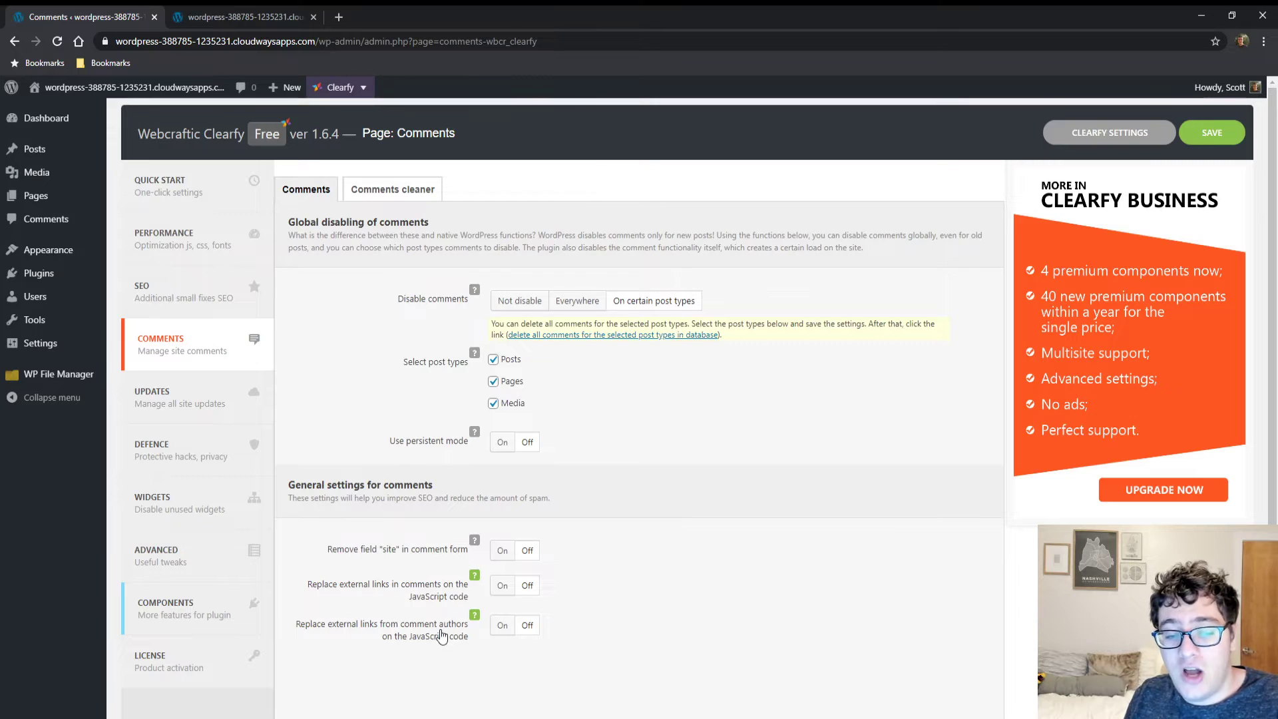
mouse_move(473, 581)
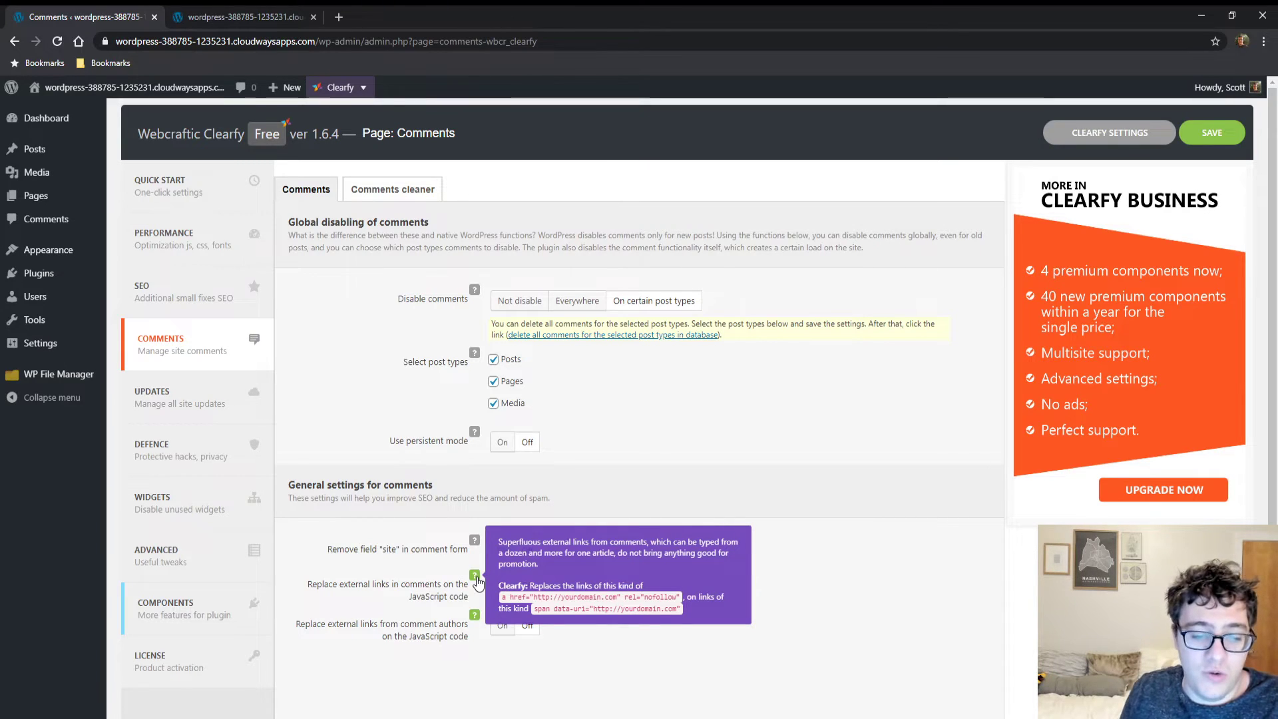
scroll(230, 260, down, 2)
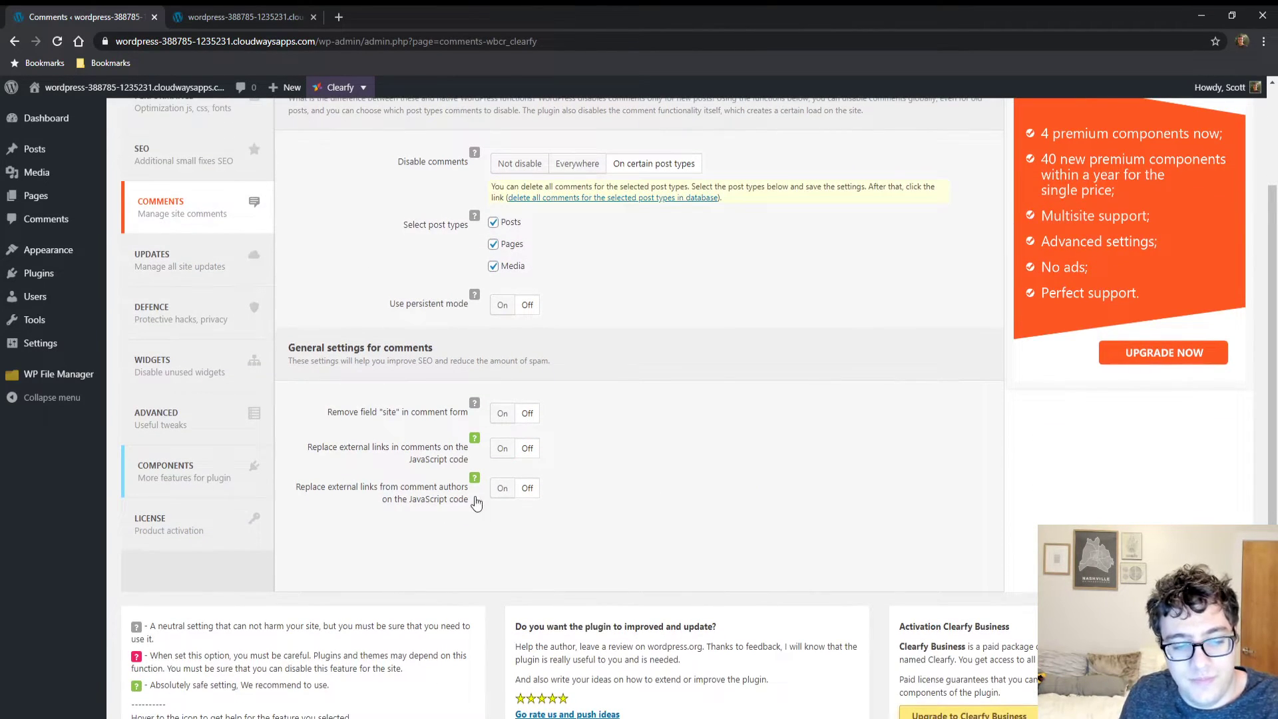
scroll(492, 407, up, 2)
Review the Comments cleaner tools for removing all, spam, unapproved and trashed comments.
click(393, 189)
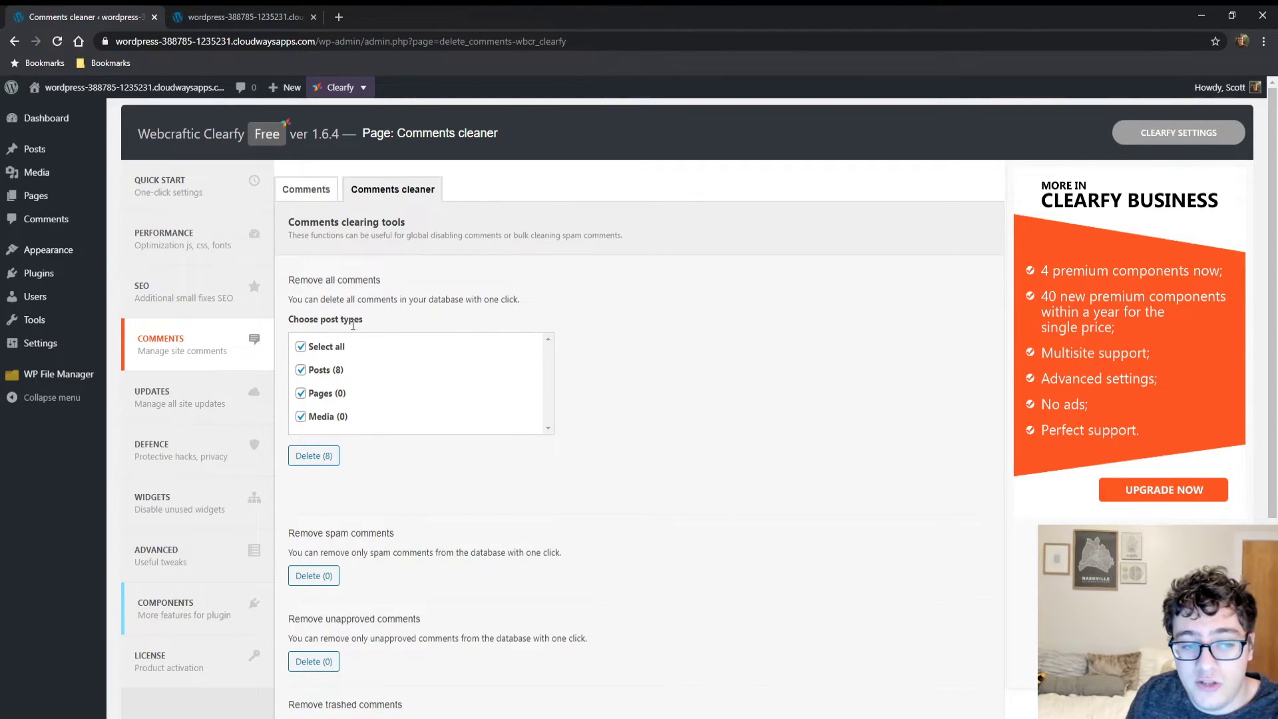
scroll(527, 553, down, 3)
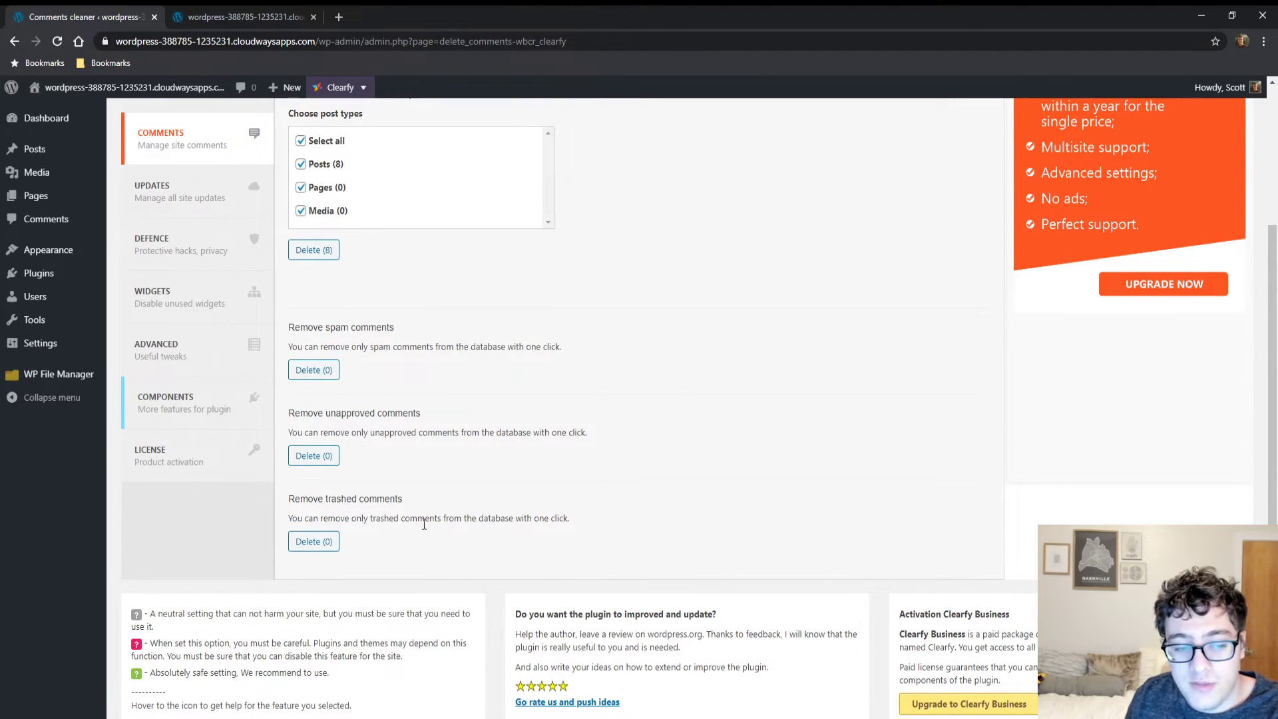
scroll(322, 486, up, 3)
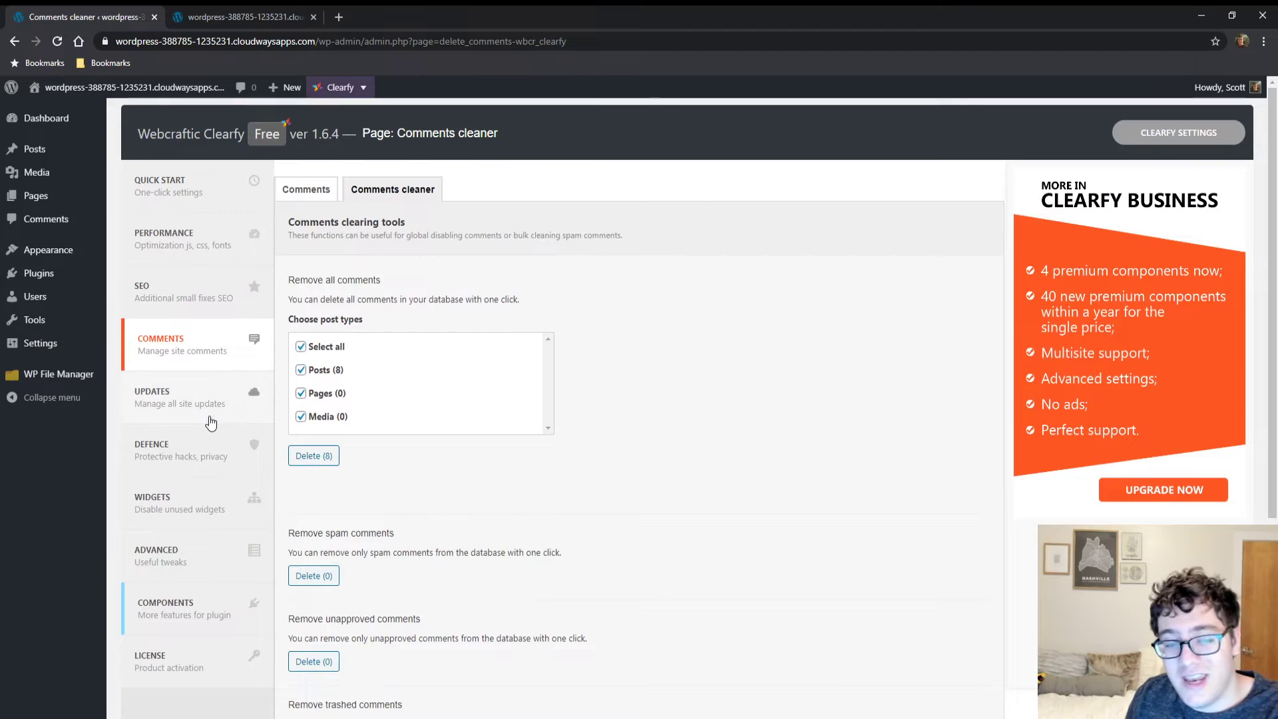
Review the Updates settings for plugins, themes and WordPress core, including the email and core notification options.
click(243, 418)
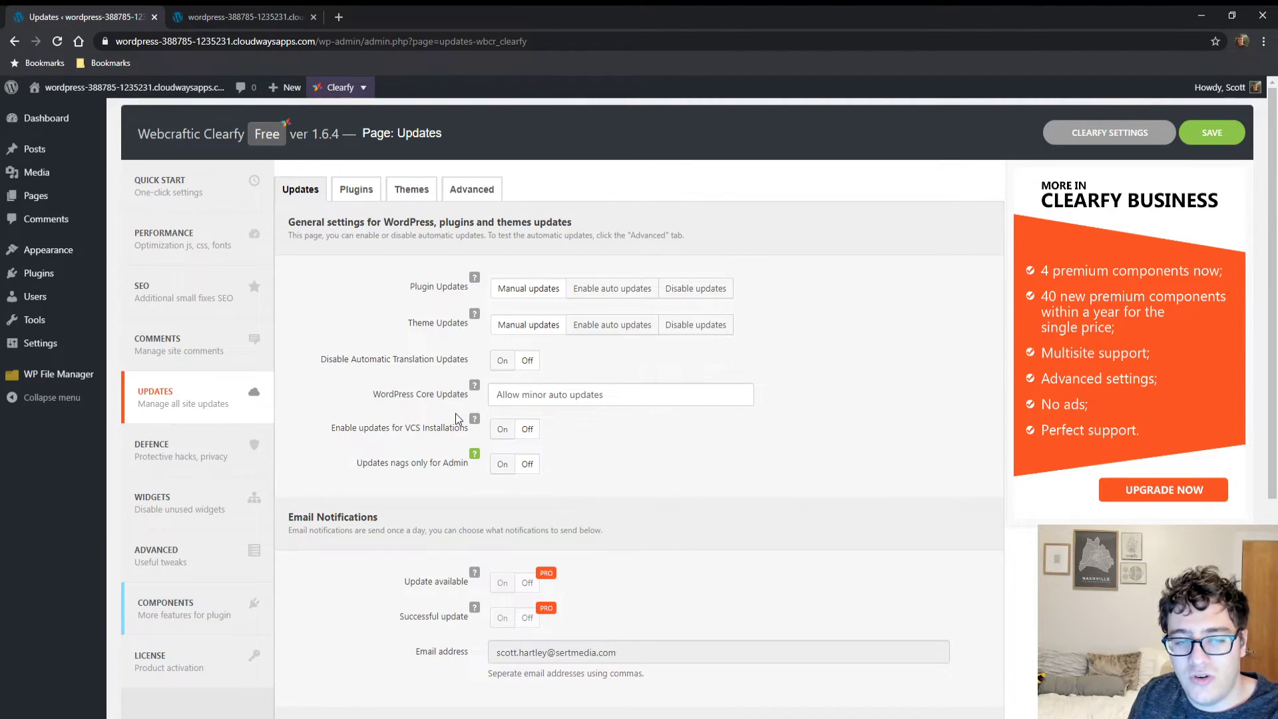
scroll(459, 415, down, 1)
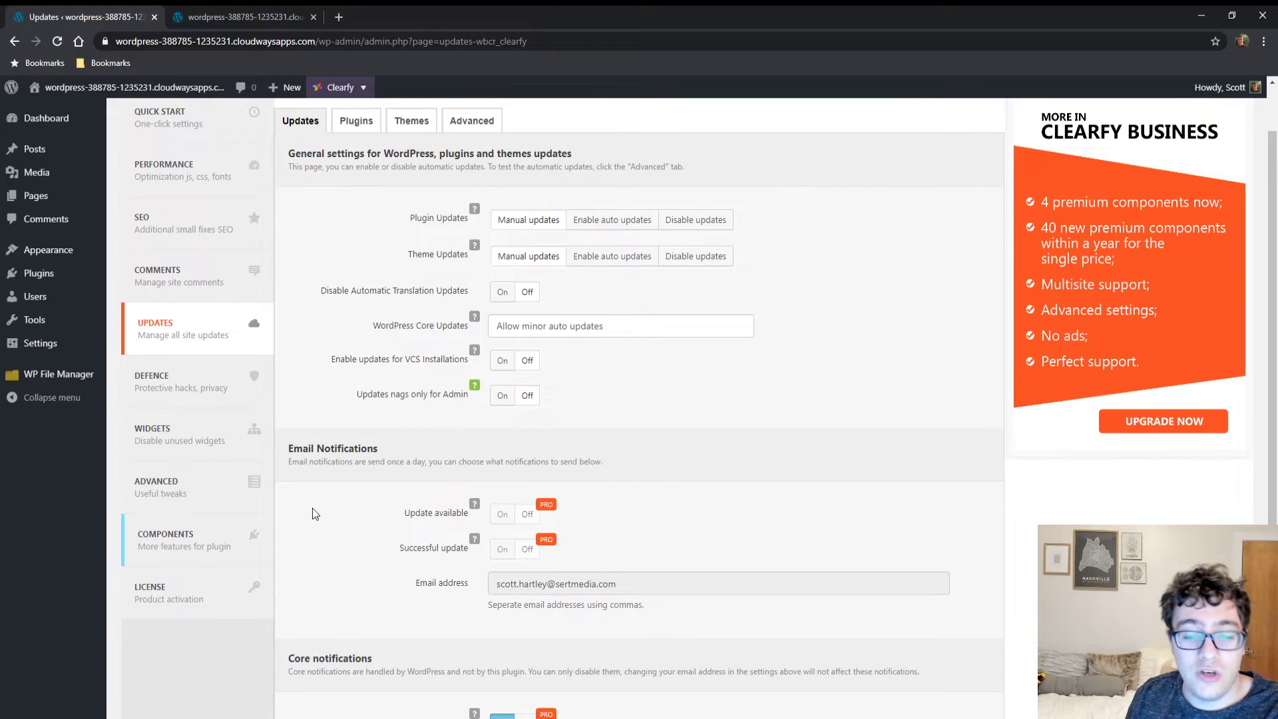
scroll(311, 526, down, 4)
scroll(306, 519, up, 3)
scroll(300, 509, up, 3)
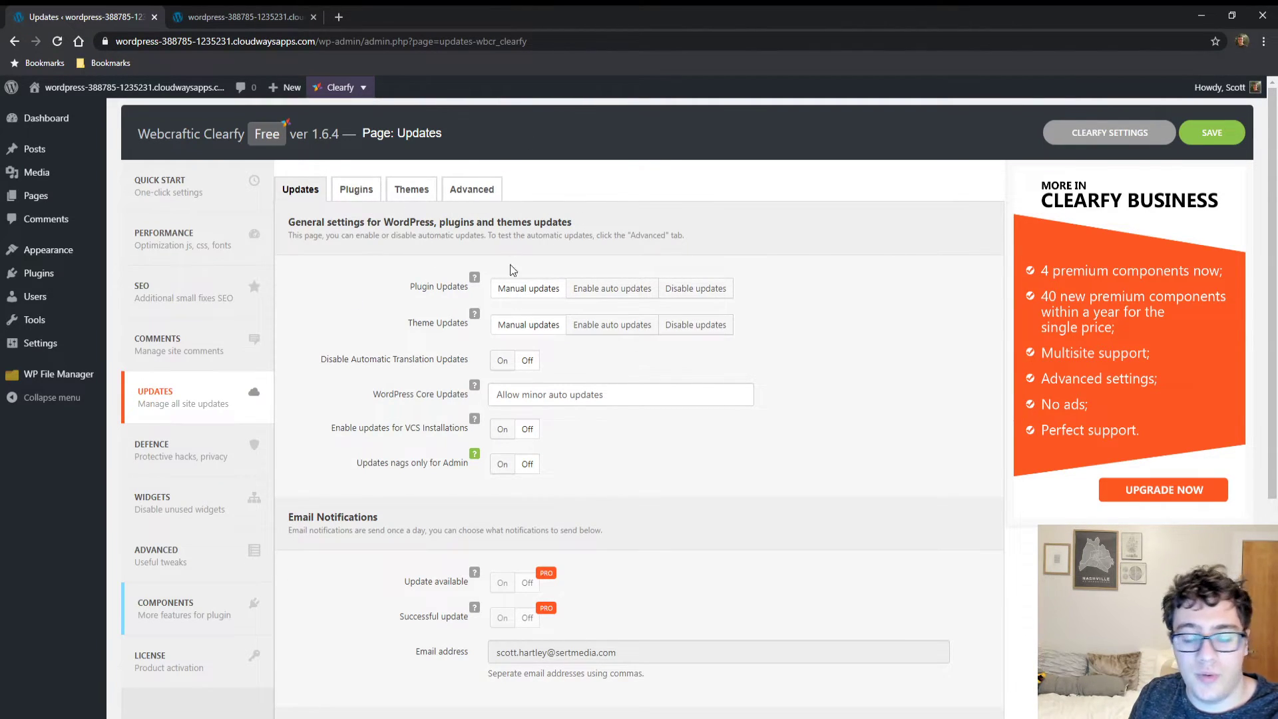
Review the Defence base and version-hiding settings with their help, and view the Hide login page component notice.
click(220, 468)
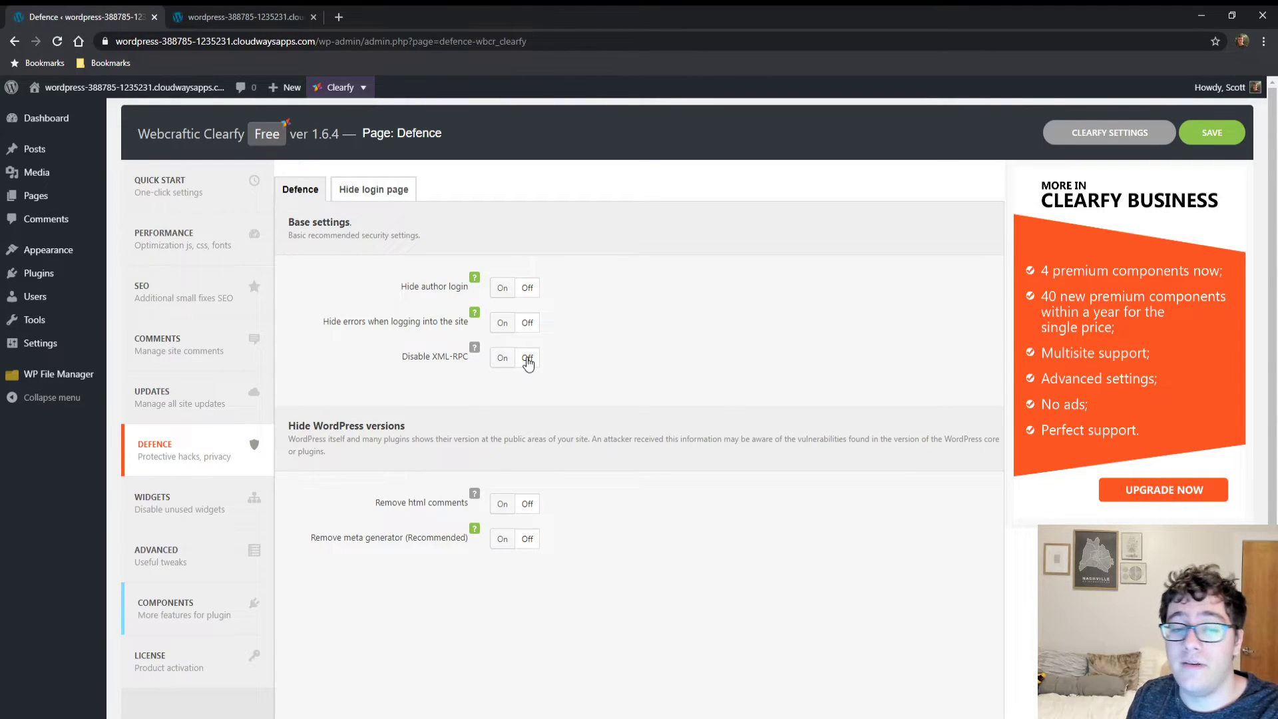
mouse_move(477, 315)
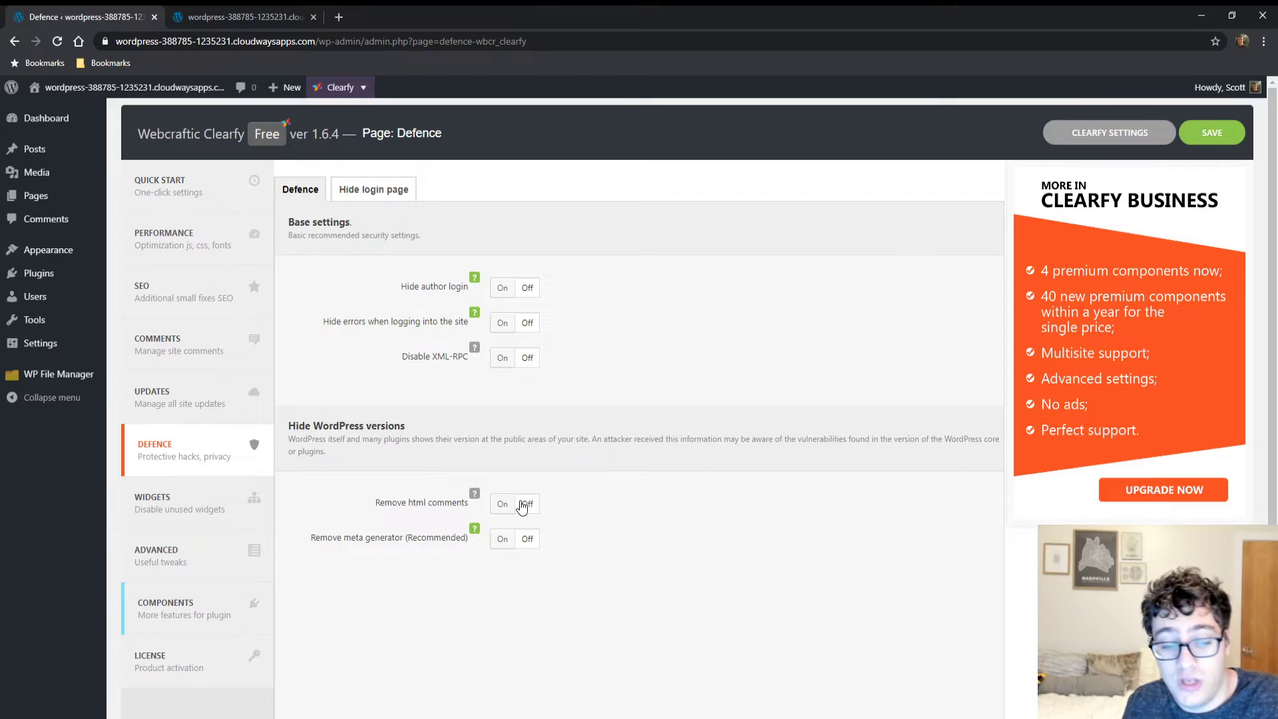
mouse_move(472, 538)
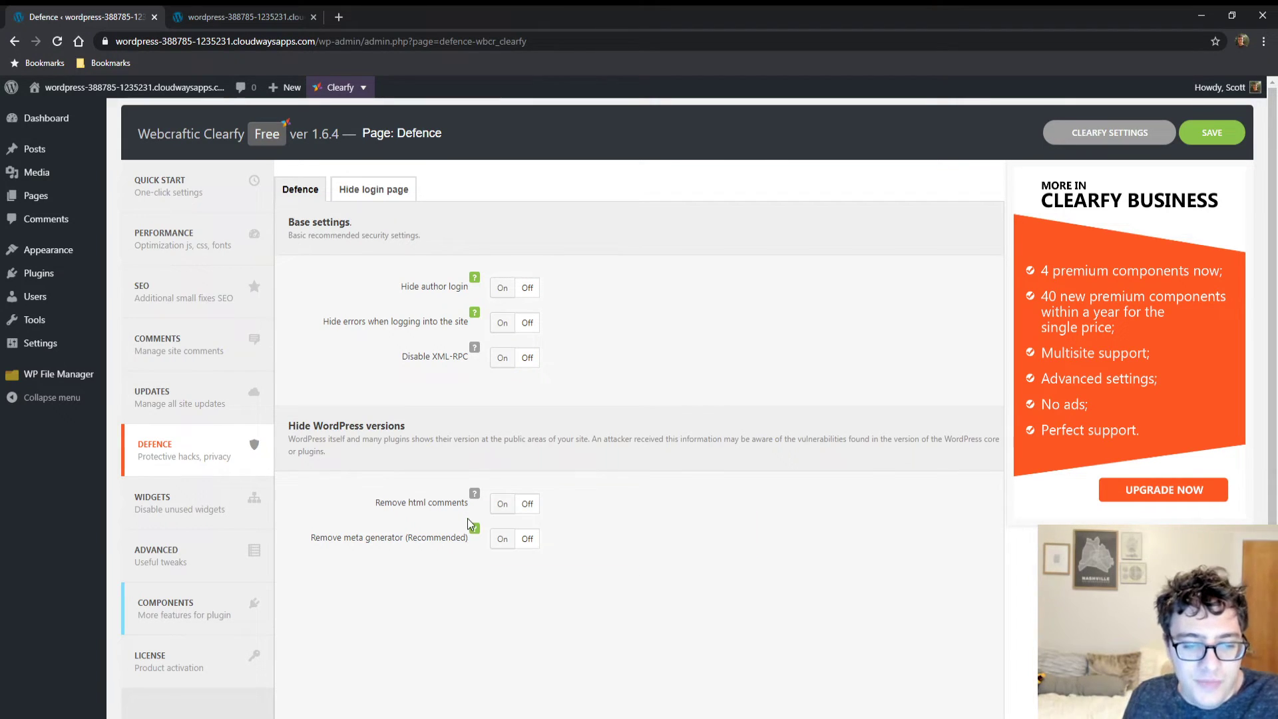
mouse_move(474, 498)
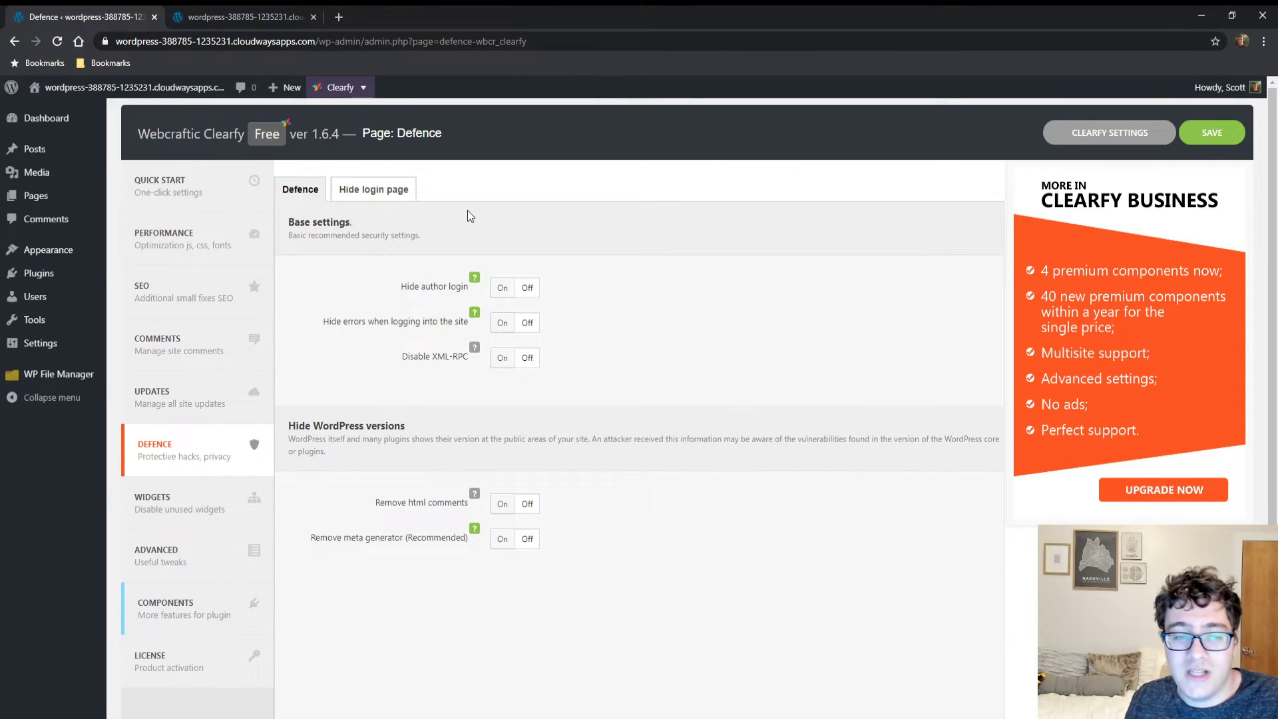
click(412, 191)
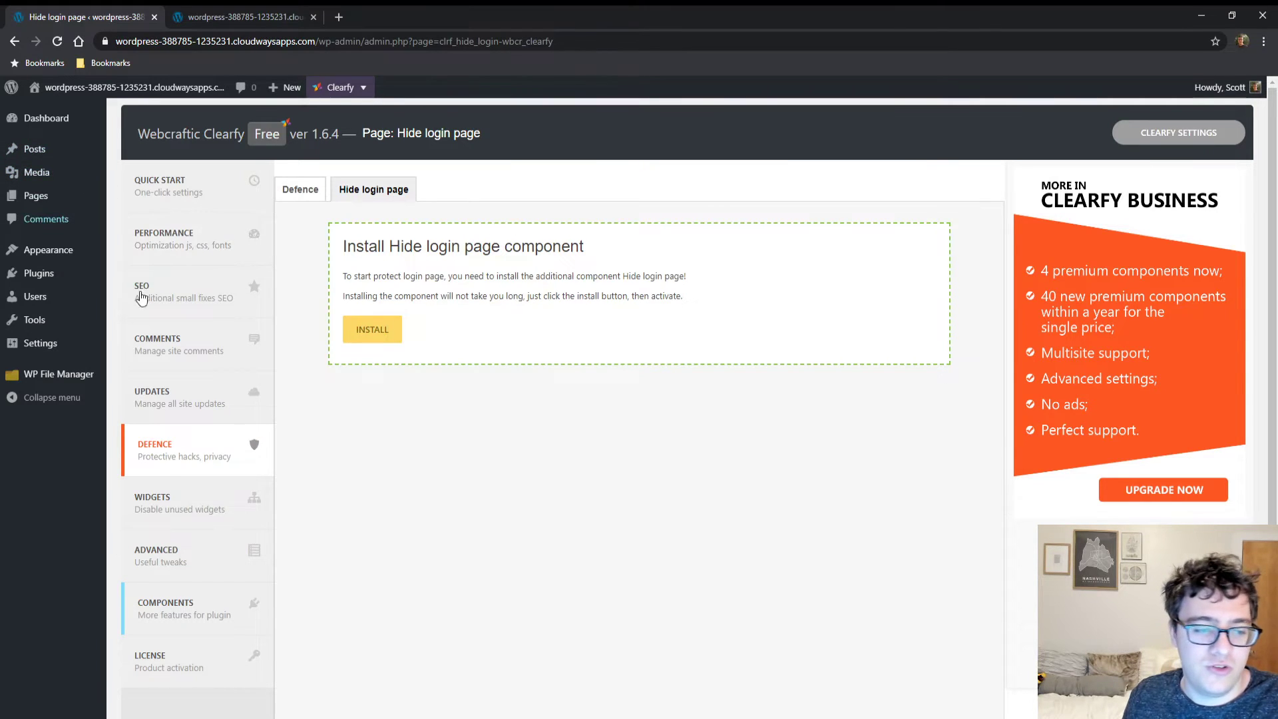
Look through the Widgets settings for the list of unused widgets that can be removed.
click(198, 520)
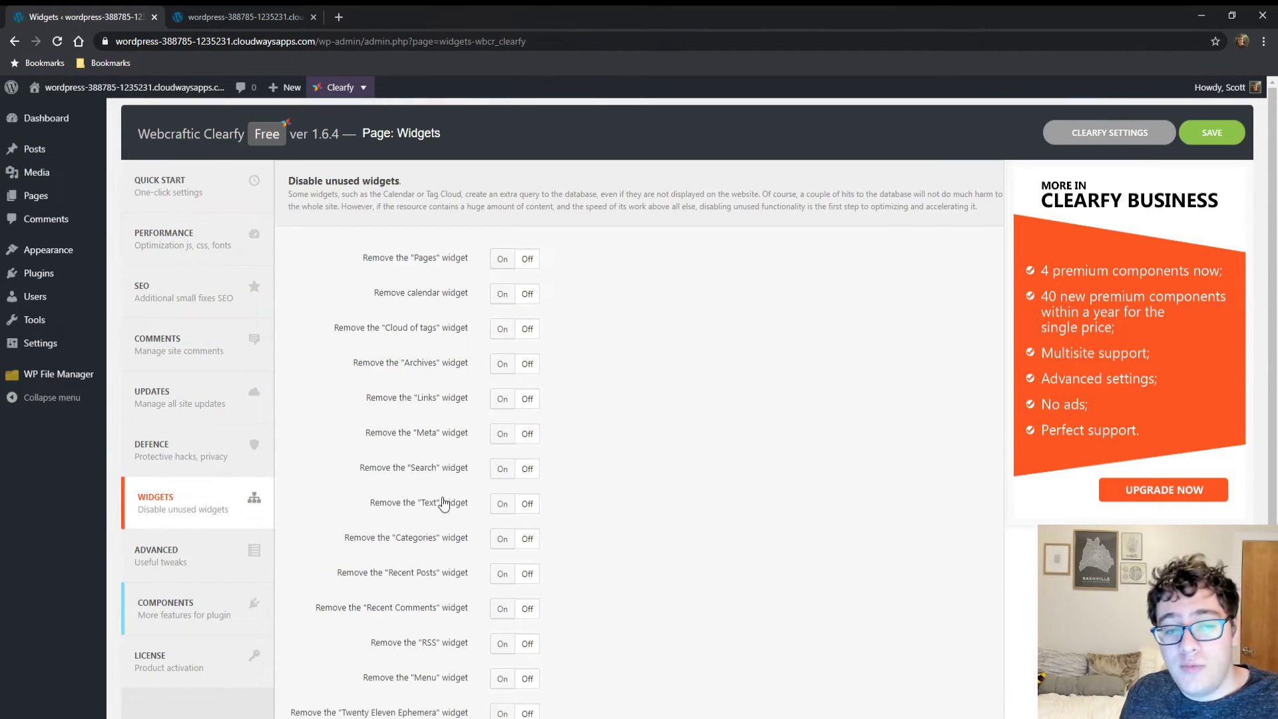
scroll(549, 322, down, 3)
scroll(615, 395, up, 3)
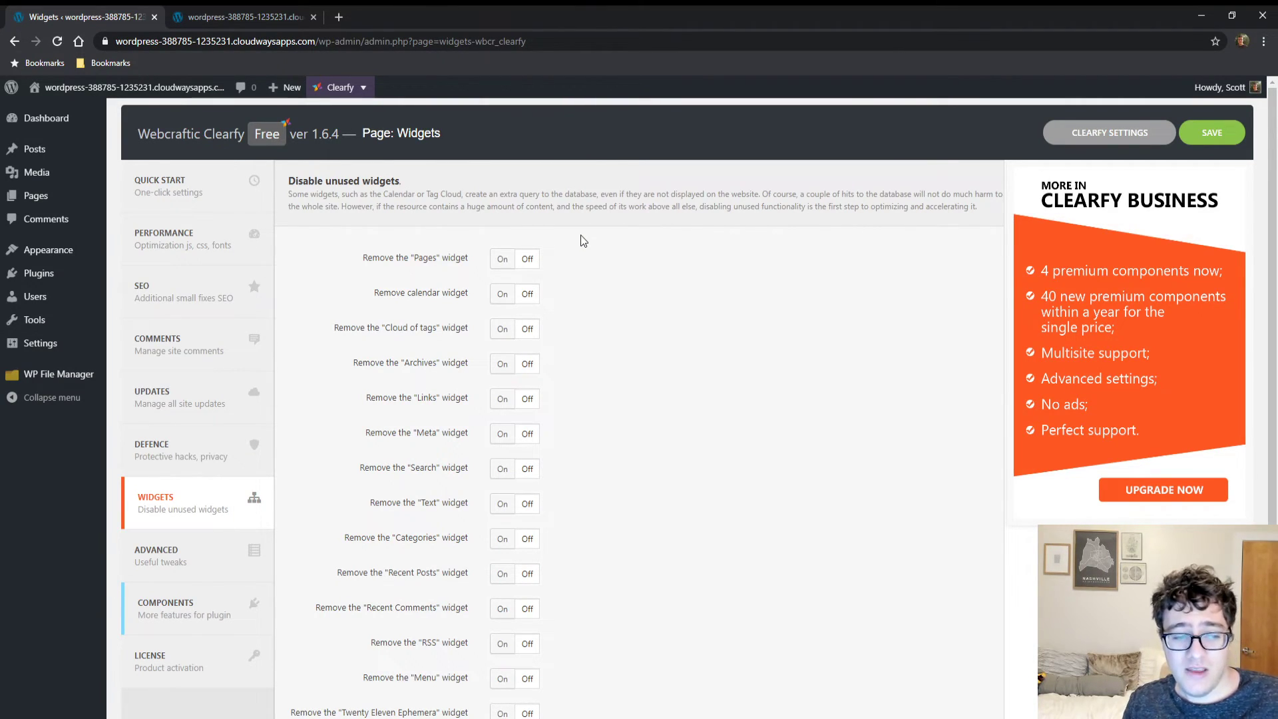
In the Advanced settings, set Hide admin notices to All notices and review the hidden notices and admin bar options.
click(252, 549)
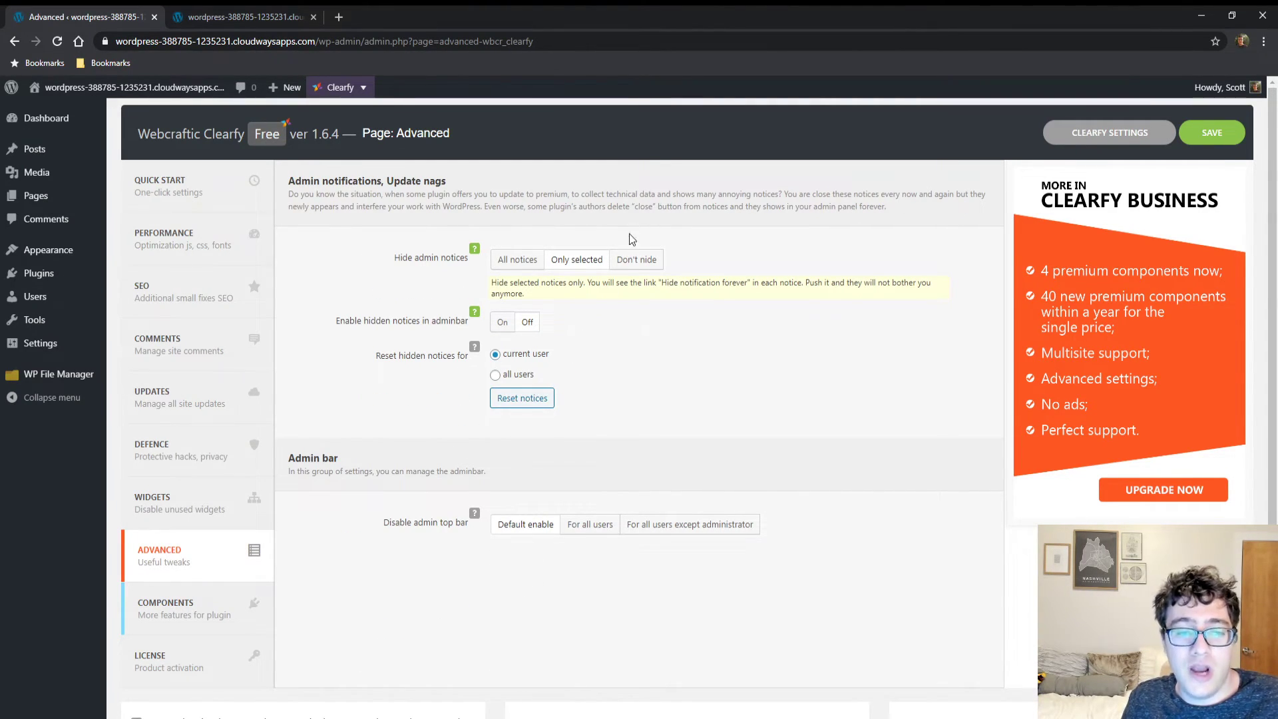
click(509, 268)
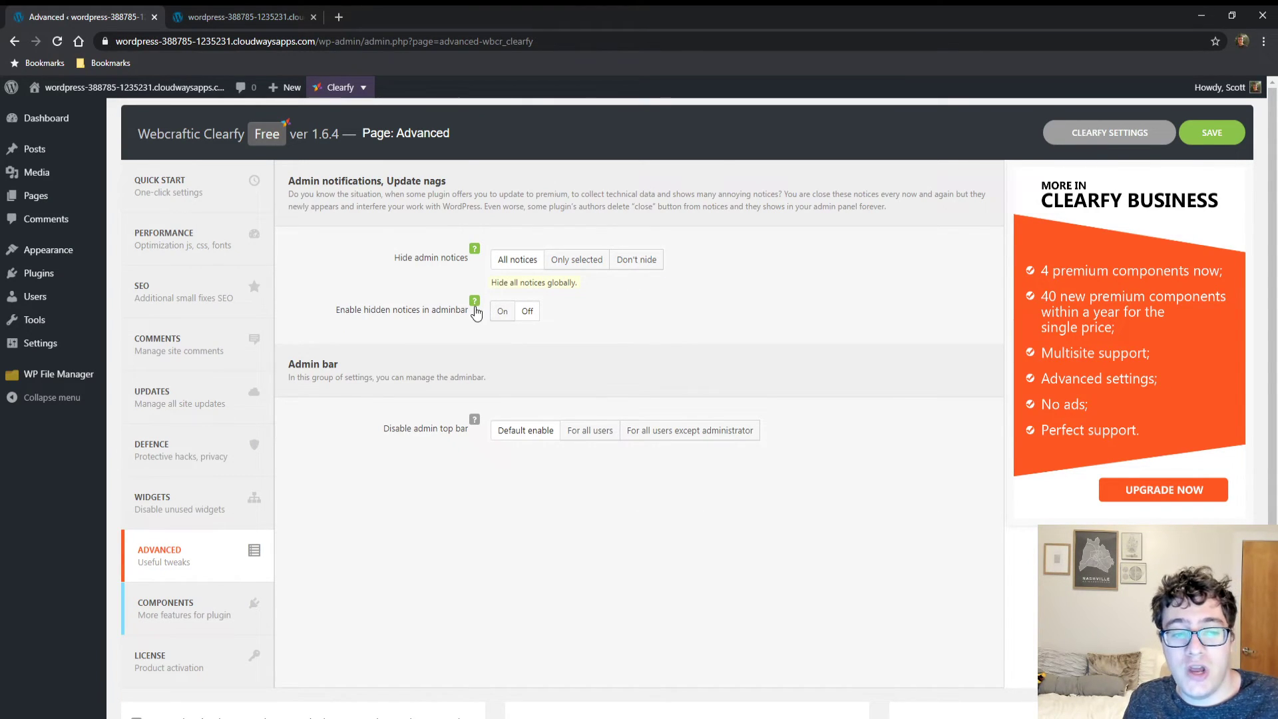
mouse_move(476, 304)
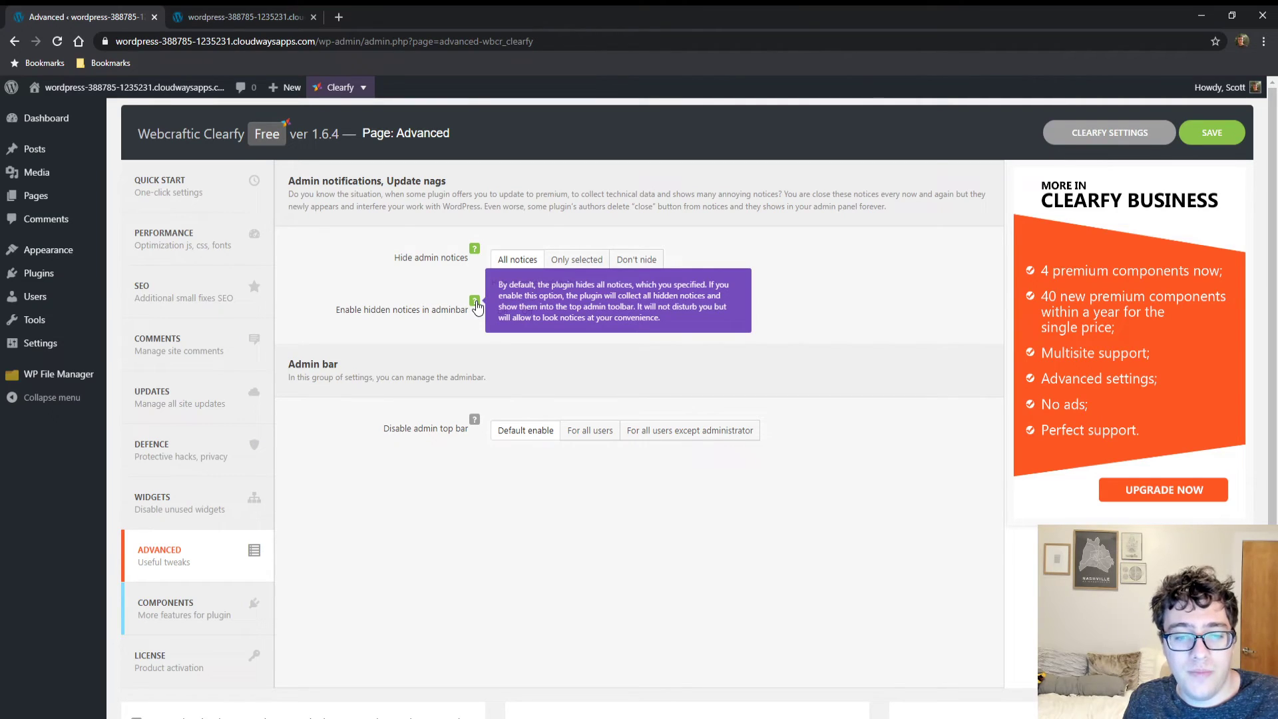
scroll(635, 326, down, 3)
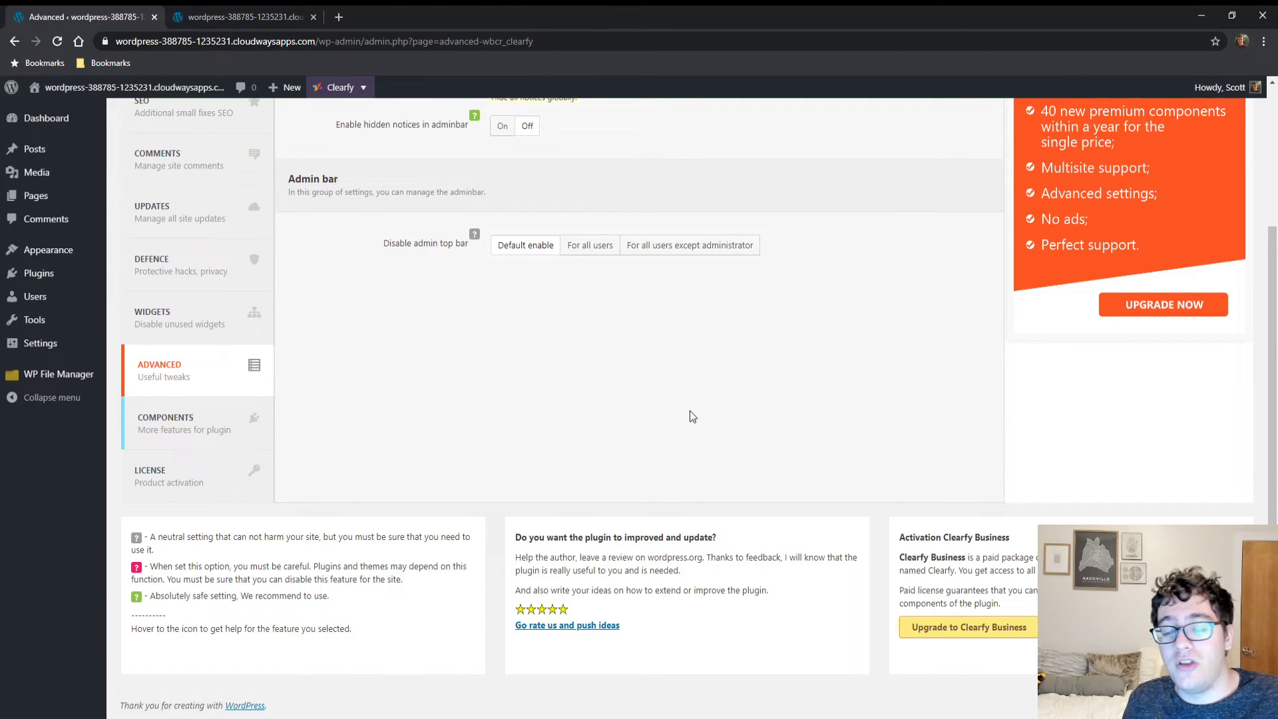
scroll(669, 400, up, 3)
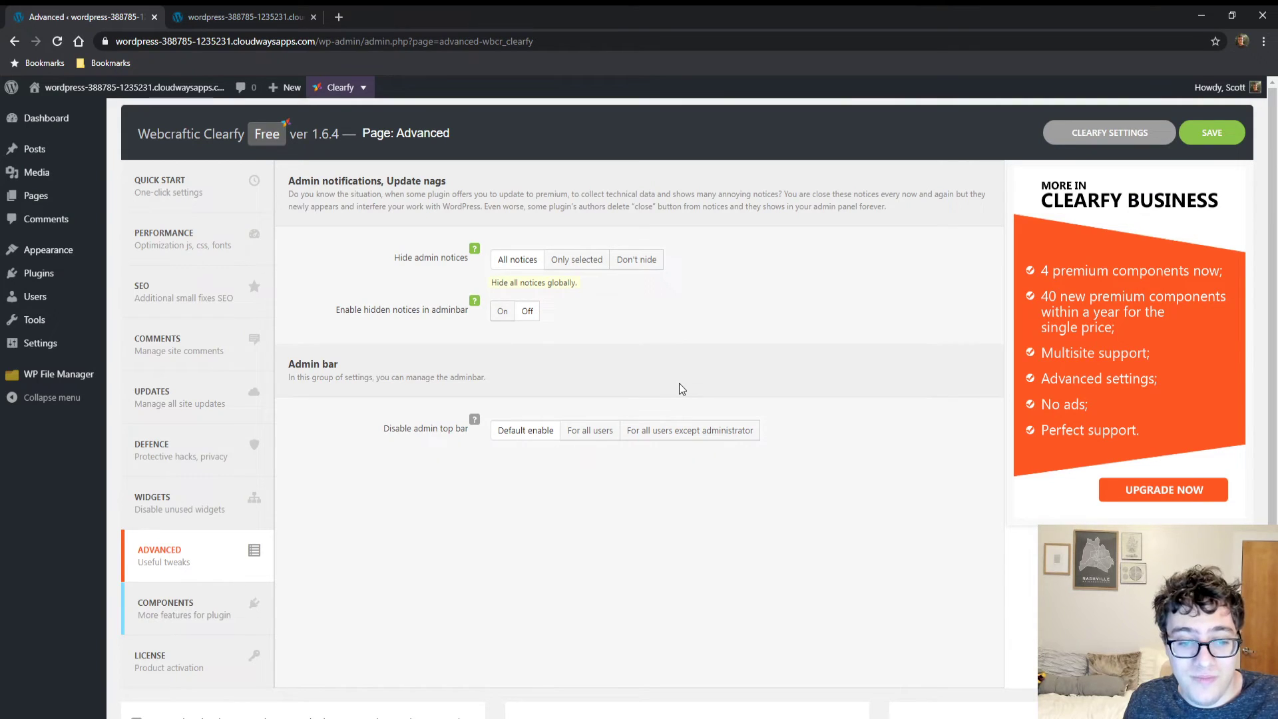
Look through the plugin's Components list for the modules that can be installed, activated or deactivated.
click(244, 603)
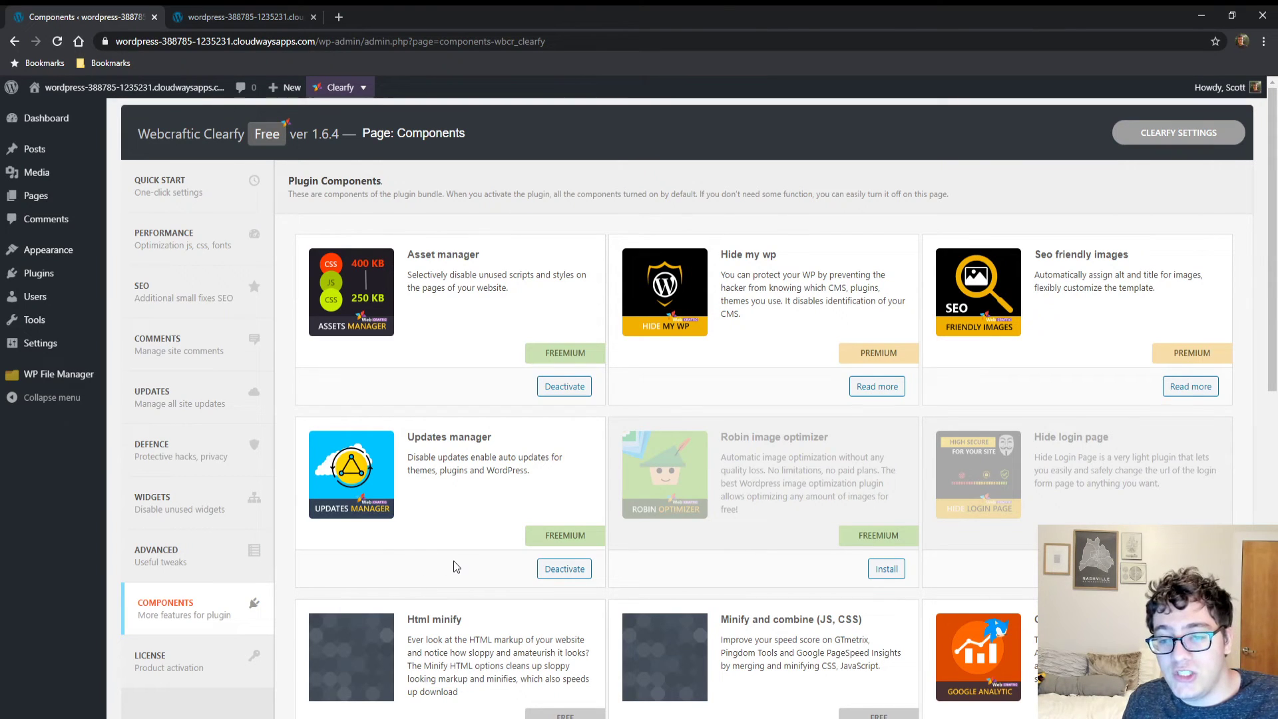
scroll(452, 569, down, 3)
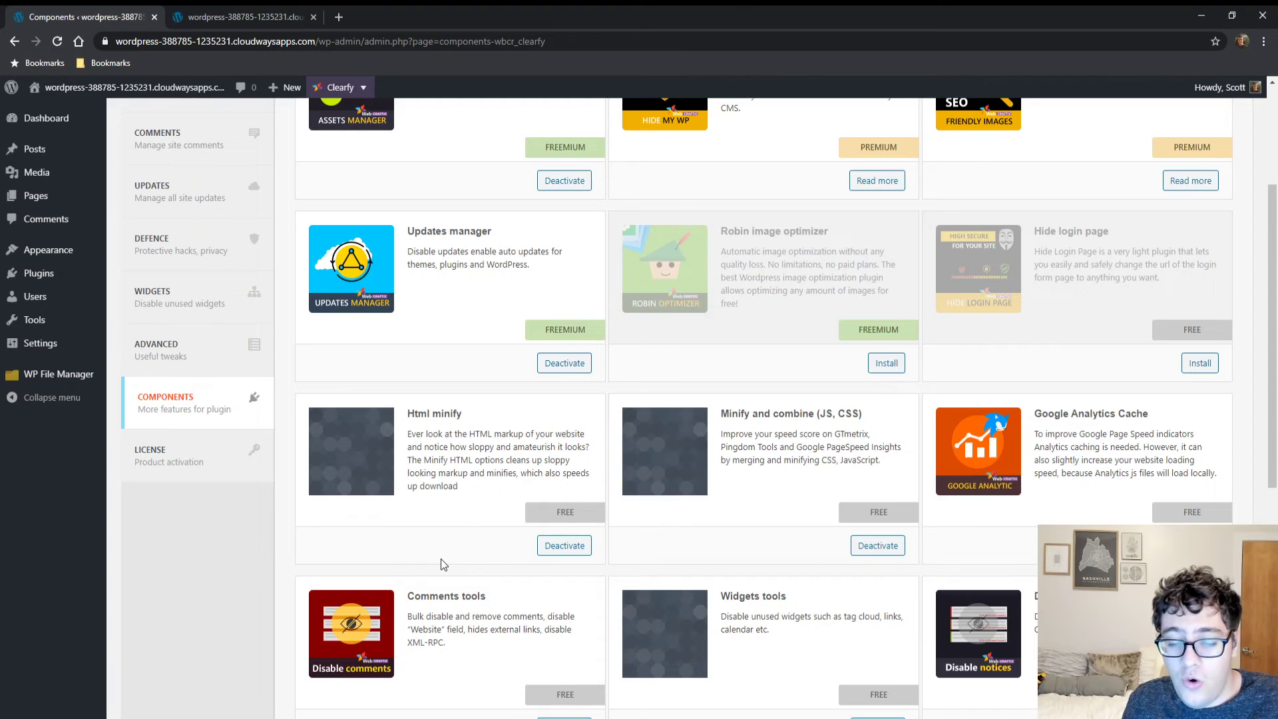
scroll(443, 566, down, 6)
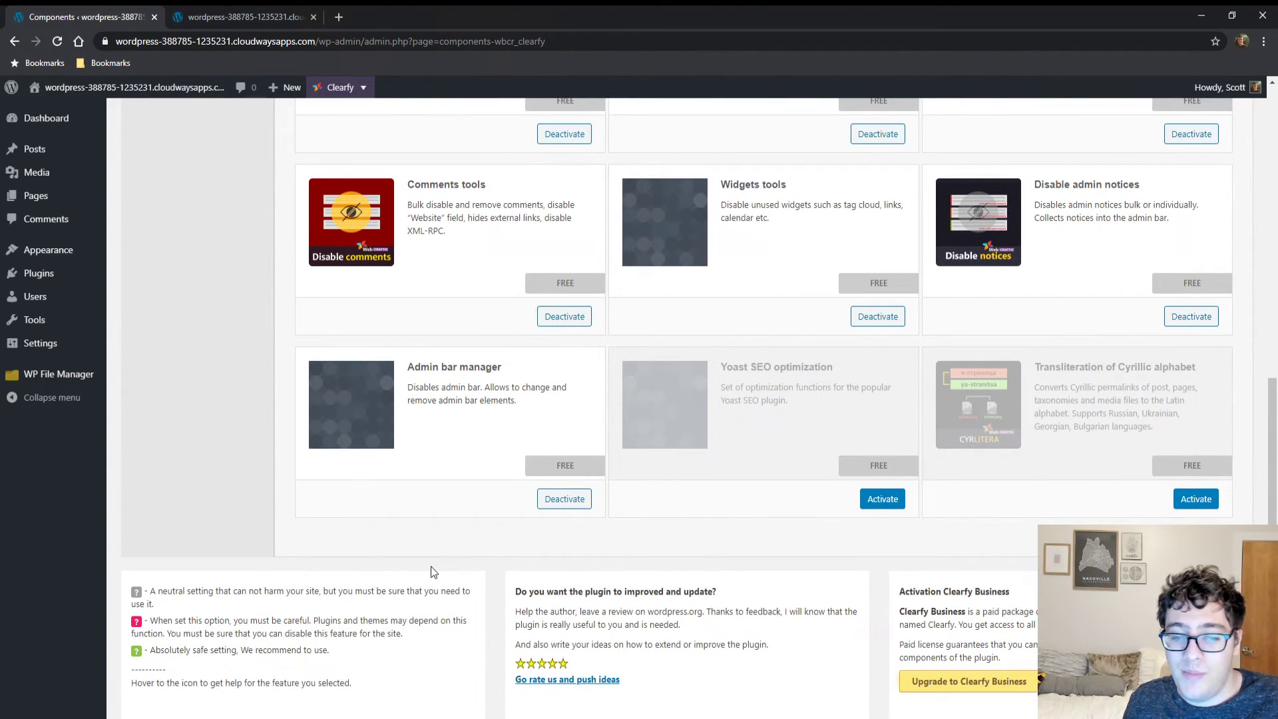
scroll(439, 572, up, 7)
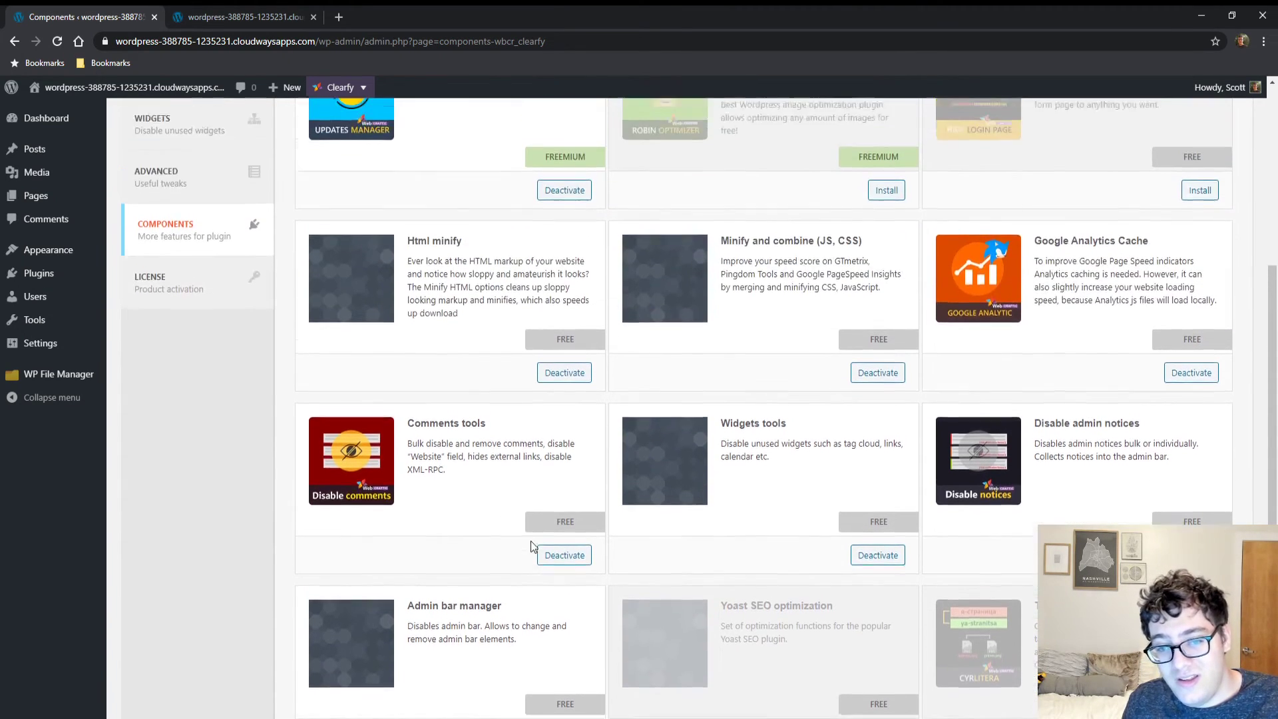
scroll(537, 487, up, 2)
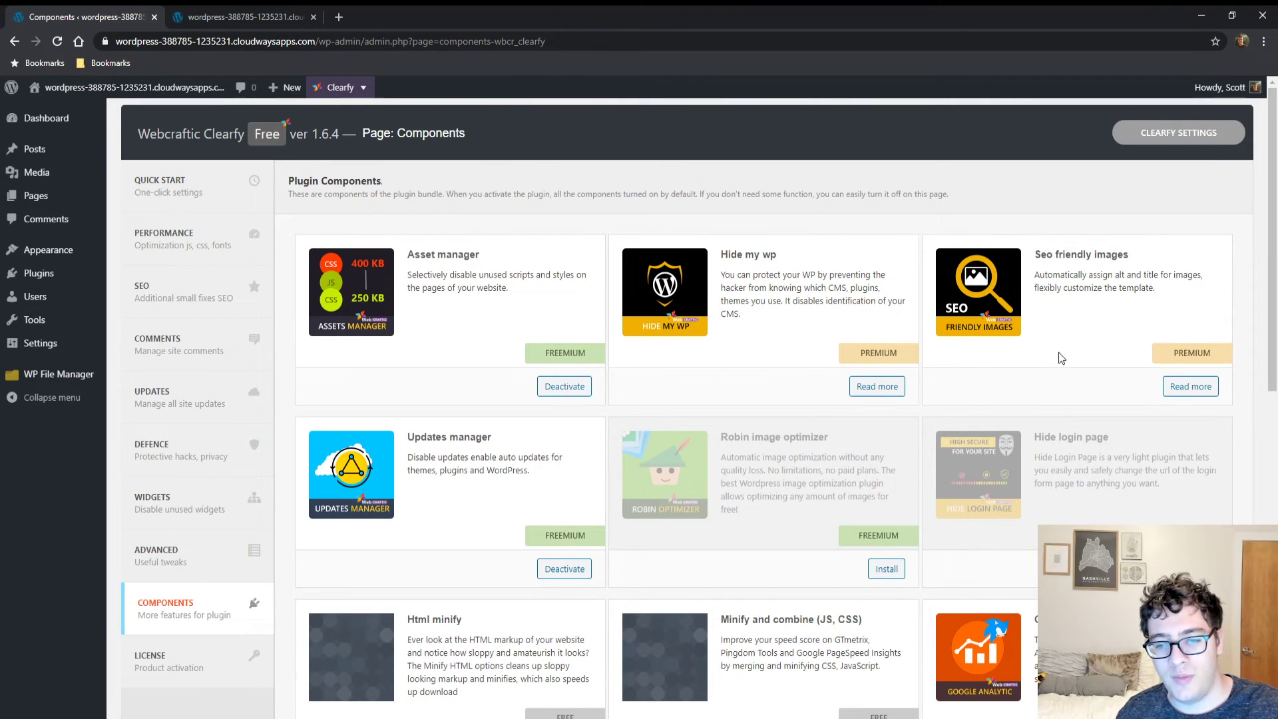
View the License activation page, and review the Quick start page's one-click optimization and reset options.
click(196, 673)
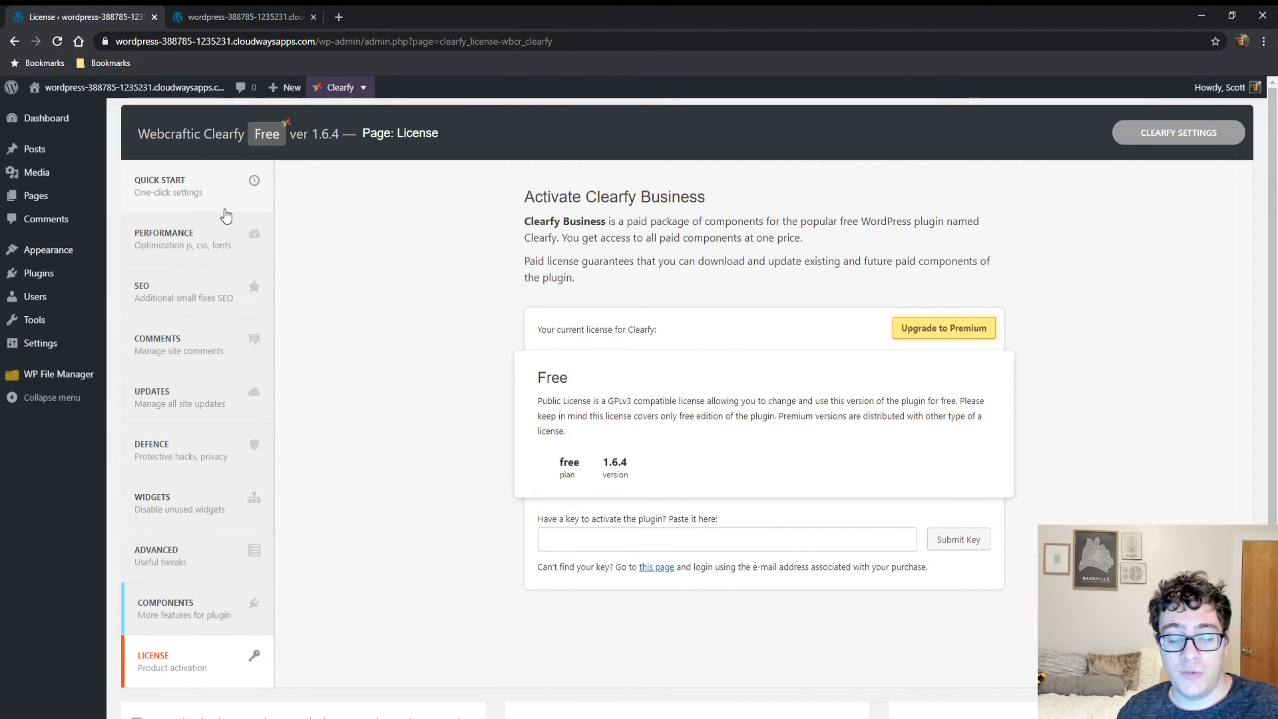
click(203, 201)
scroll(545, 383, down, 3)
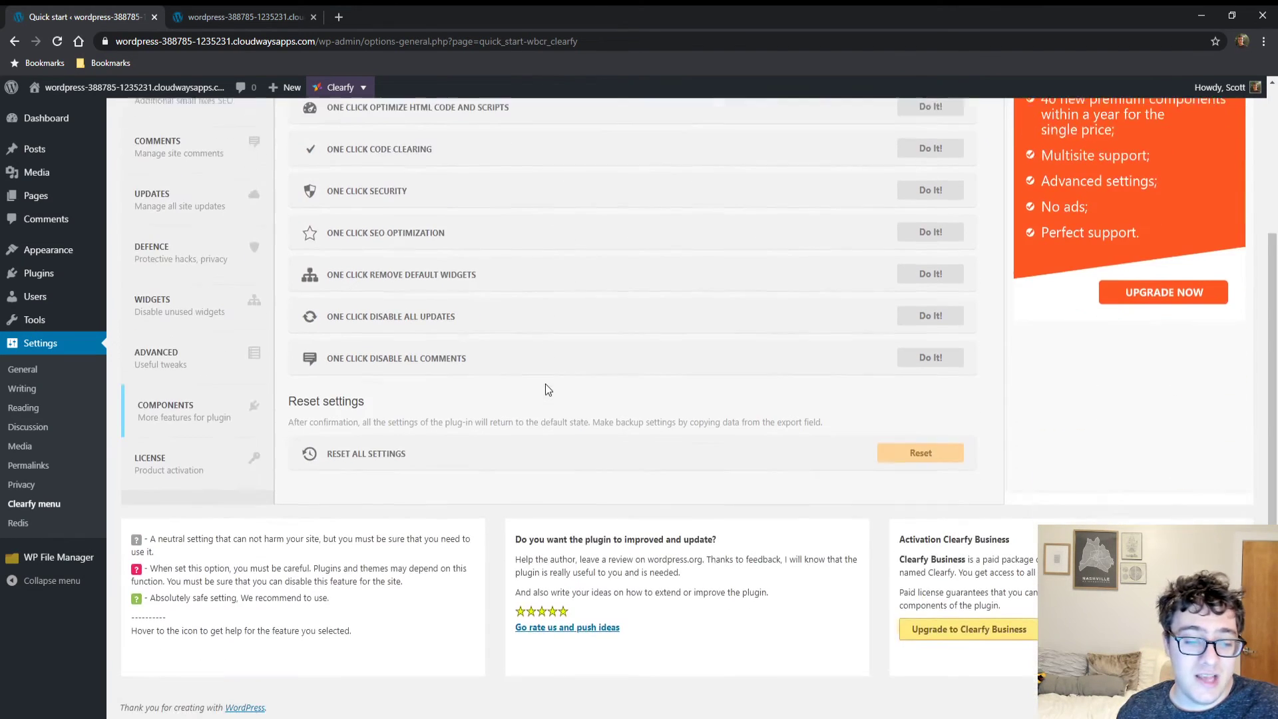
scroll(1134, 303, up, 3)
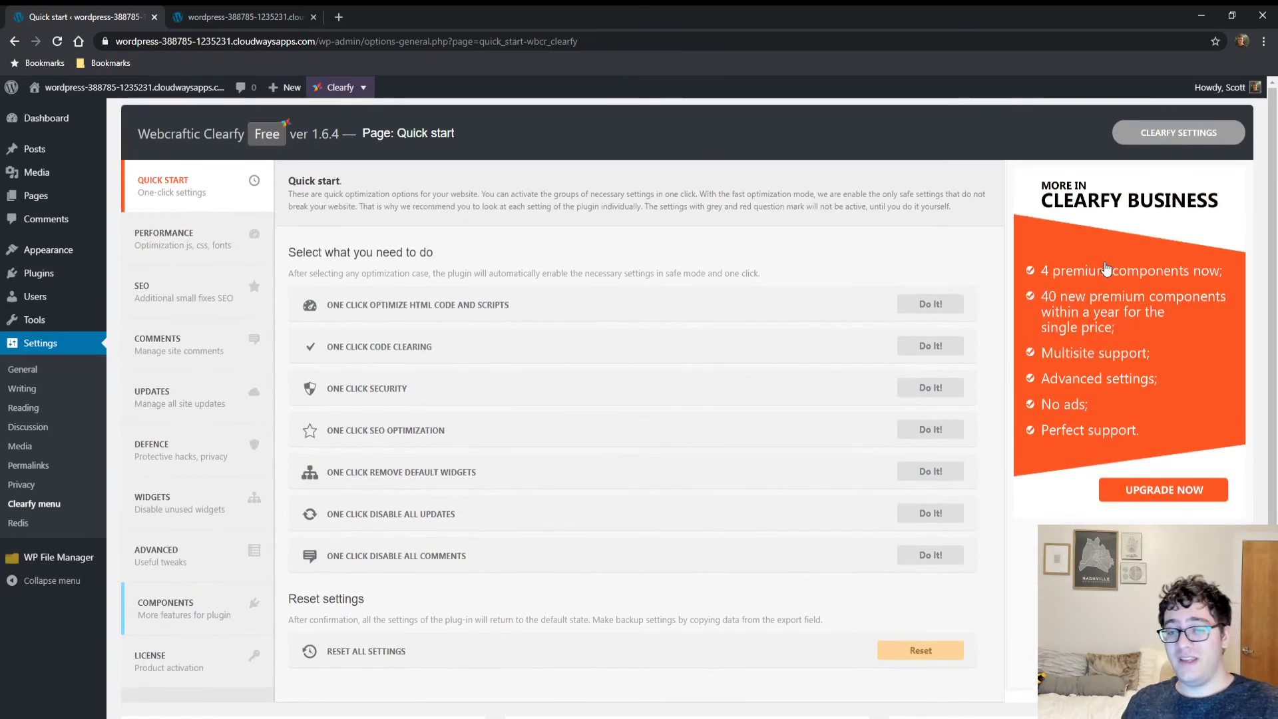